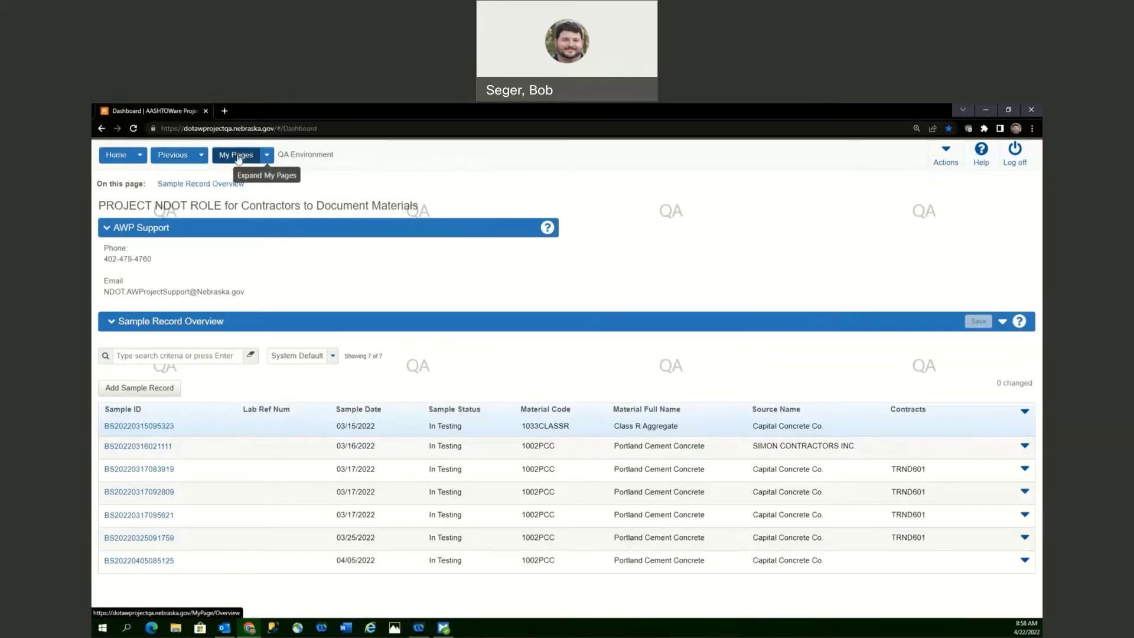
Step: Look at the list of remembered pages from the dashboard
left_click(266, 154)
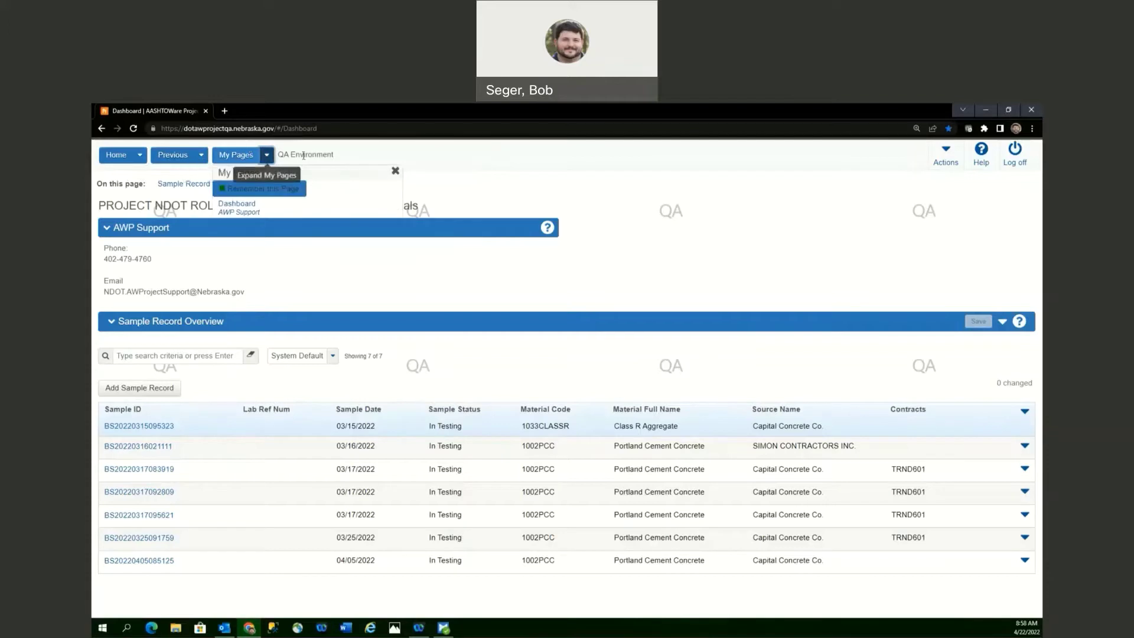
left_click(266, 155)
left_click(267, 155)
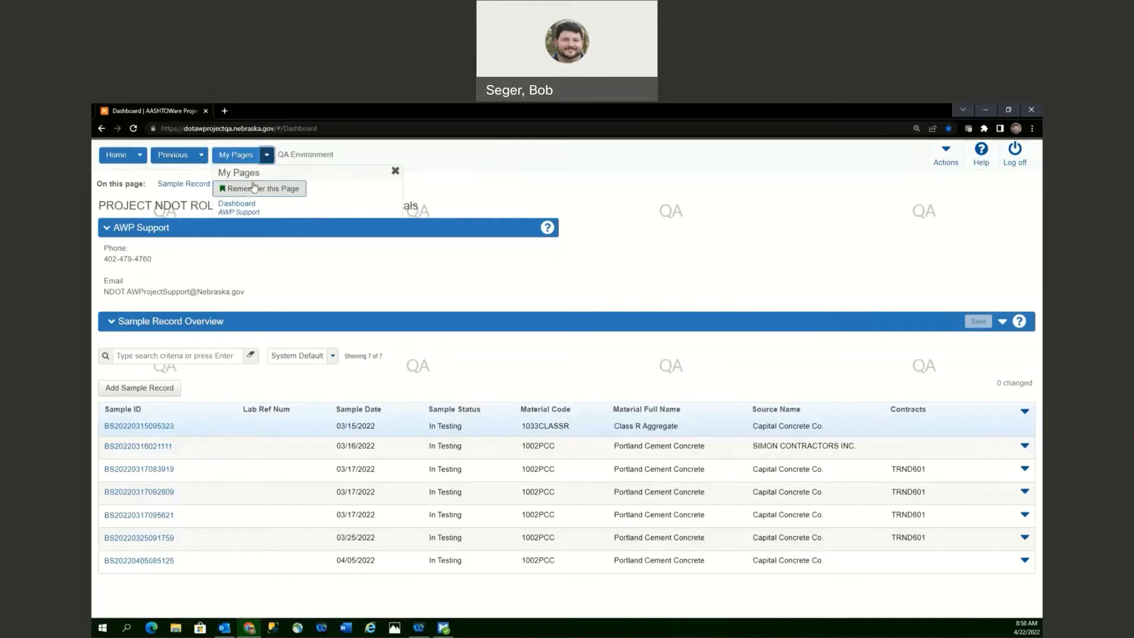
Step: Open the Class R Aggregate sample record and add its summary page to My Pages
left_click(151, 426)
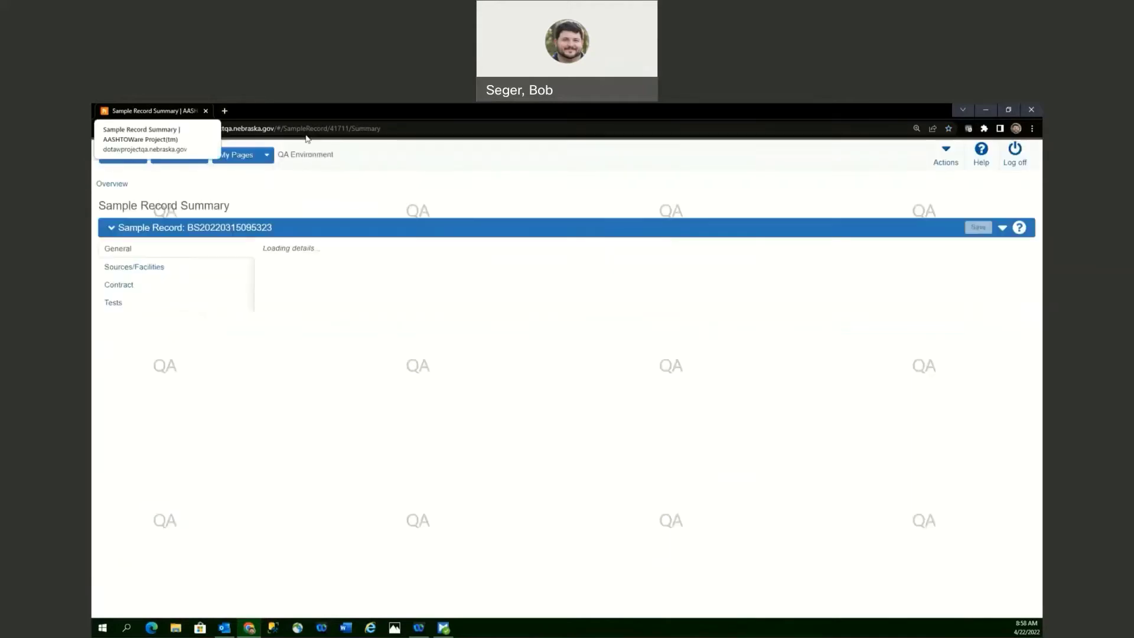
left_click(266, 155)
left_click(263, 190)
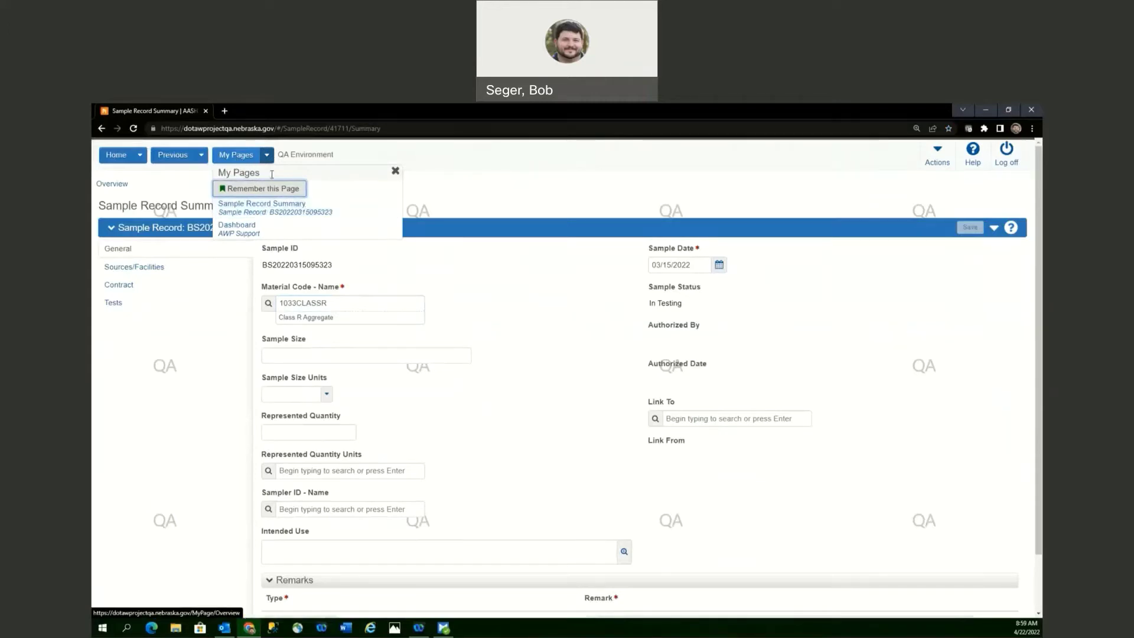
left_click(267, 155)
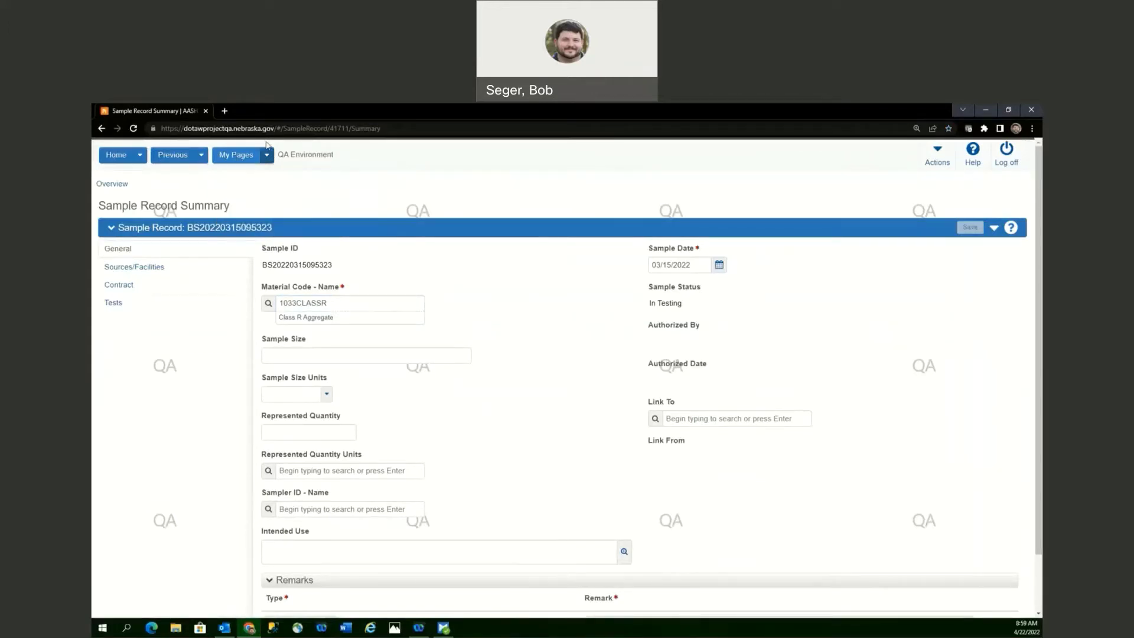
Step: Visit the Class R Aggregate sample record again from the home dashboard and go back to the previous page
left_click(124, 156)
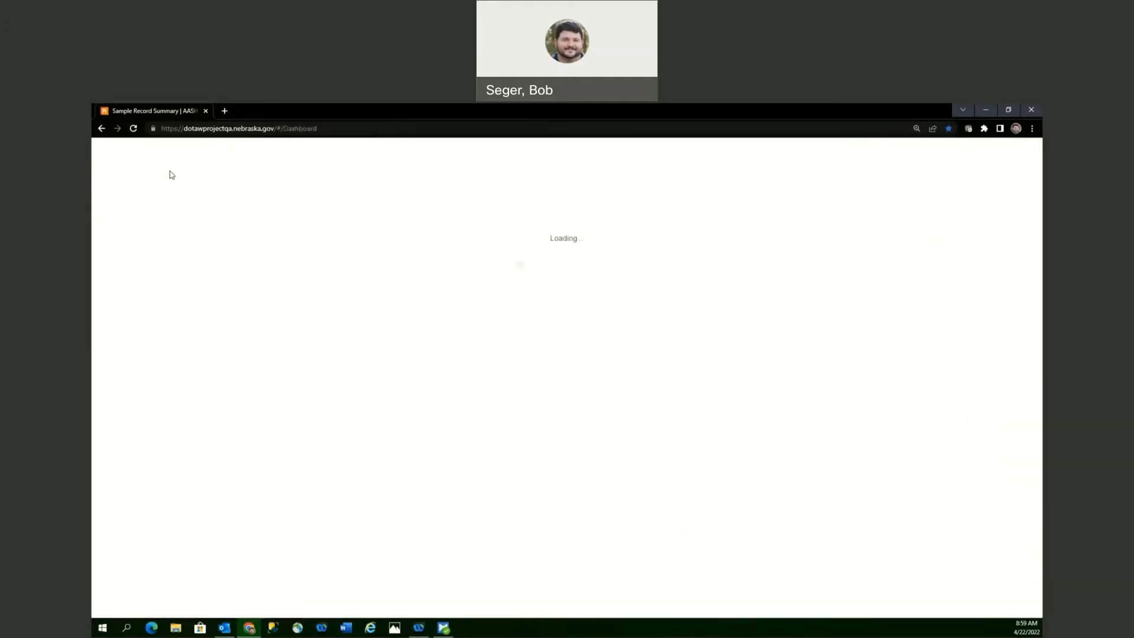
left_click(284, 198)
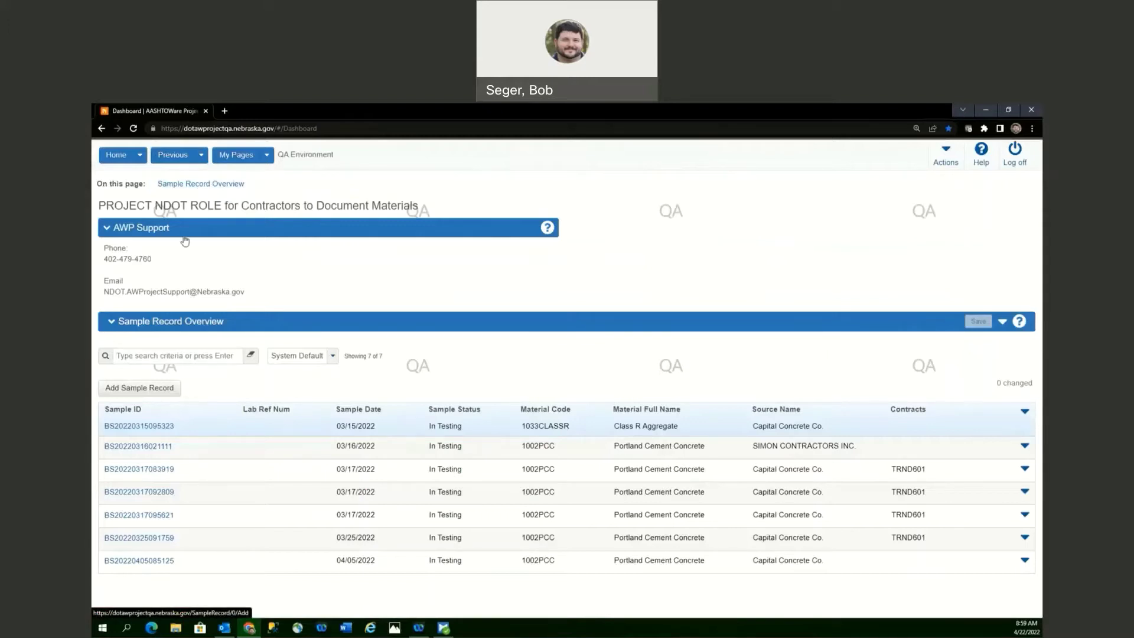
left_click(148, 426)
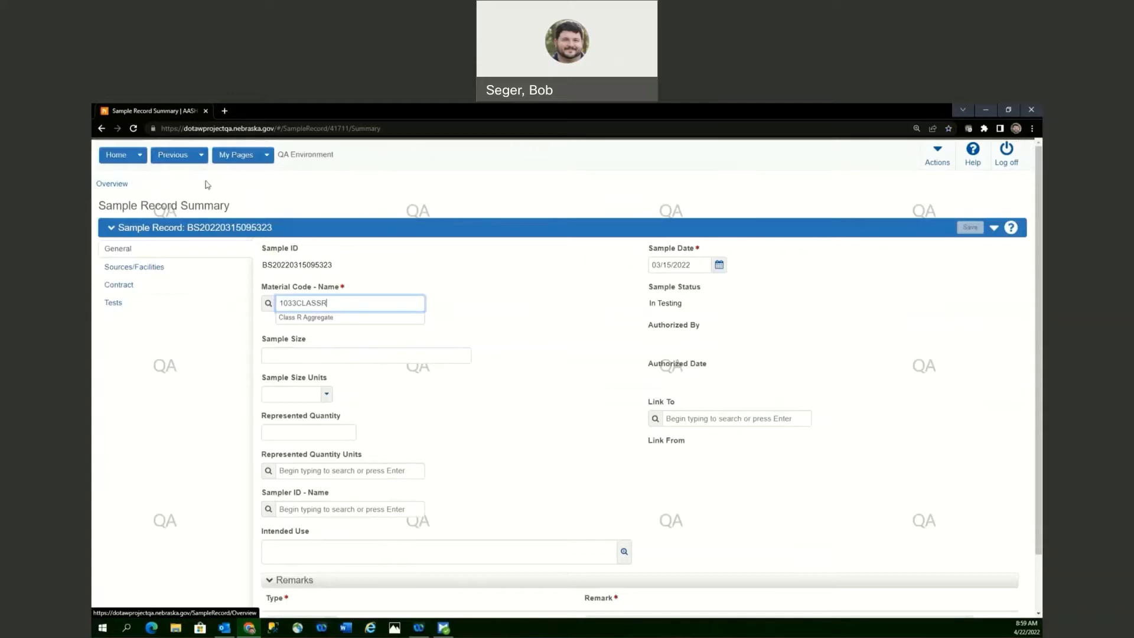
left_click(172, 156)
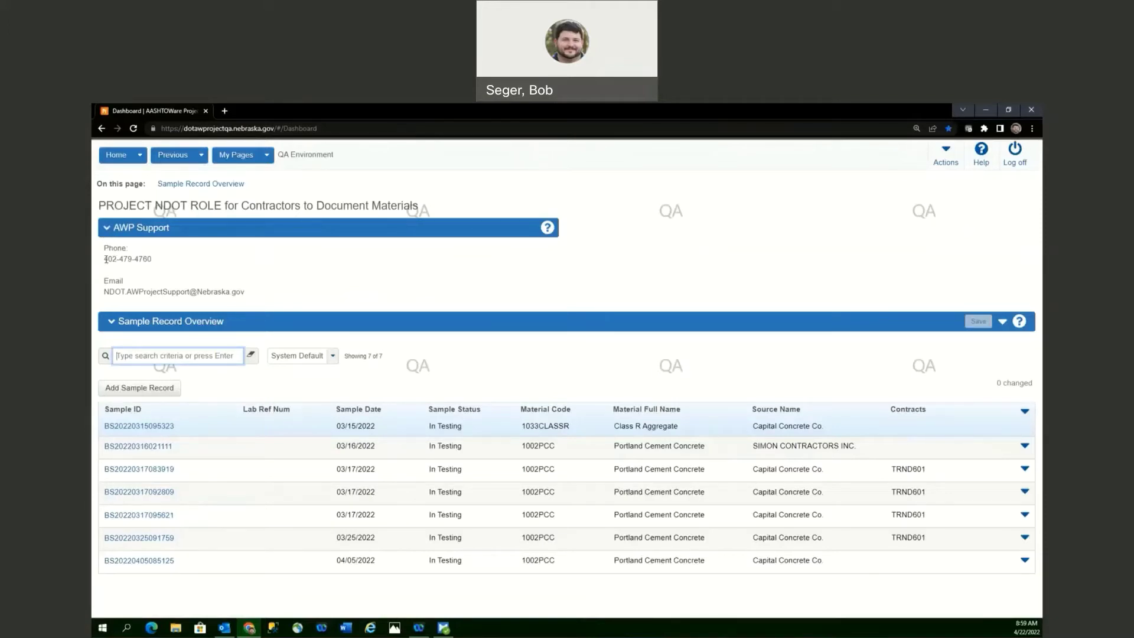
Step: Highlight the AWP Support phone number and e-mail address, one after the other, and clear the highlighting
left_click_drag(104, 259, 190, 263)
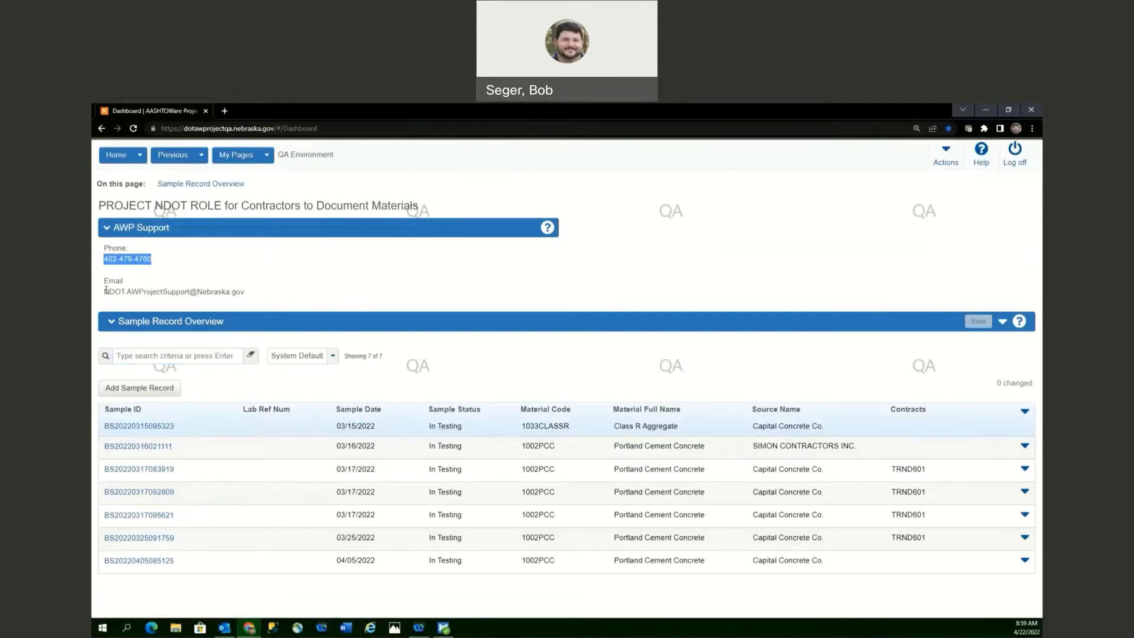
left_click_drag(106, 290, 286, 264)
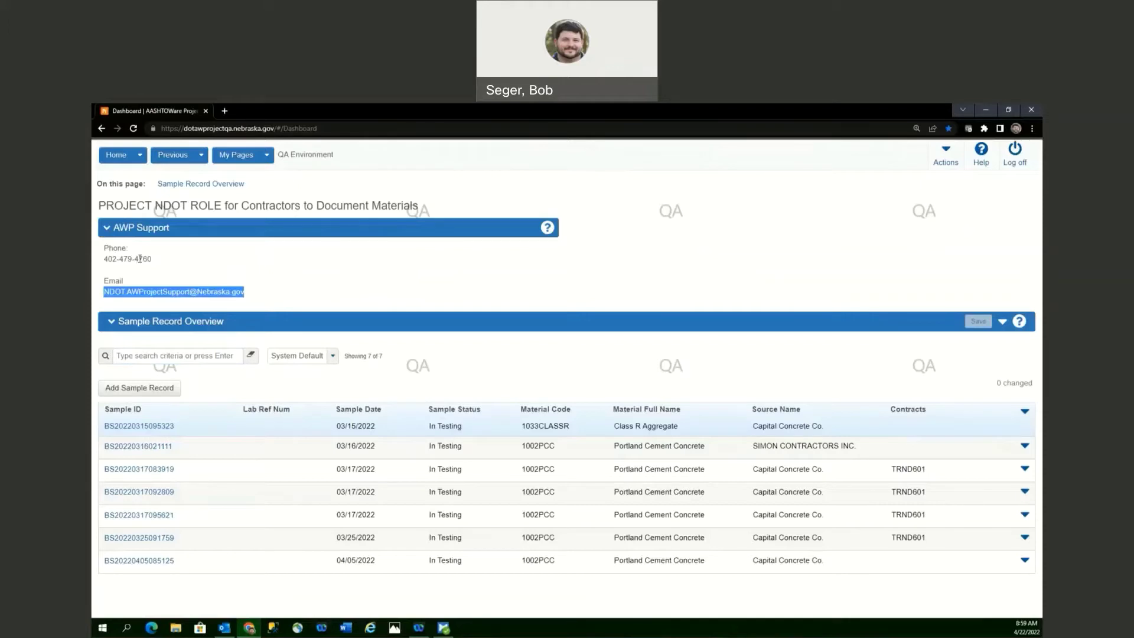
left_click(658, 297)
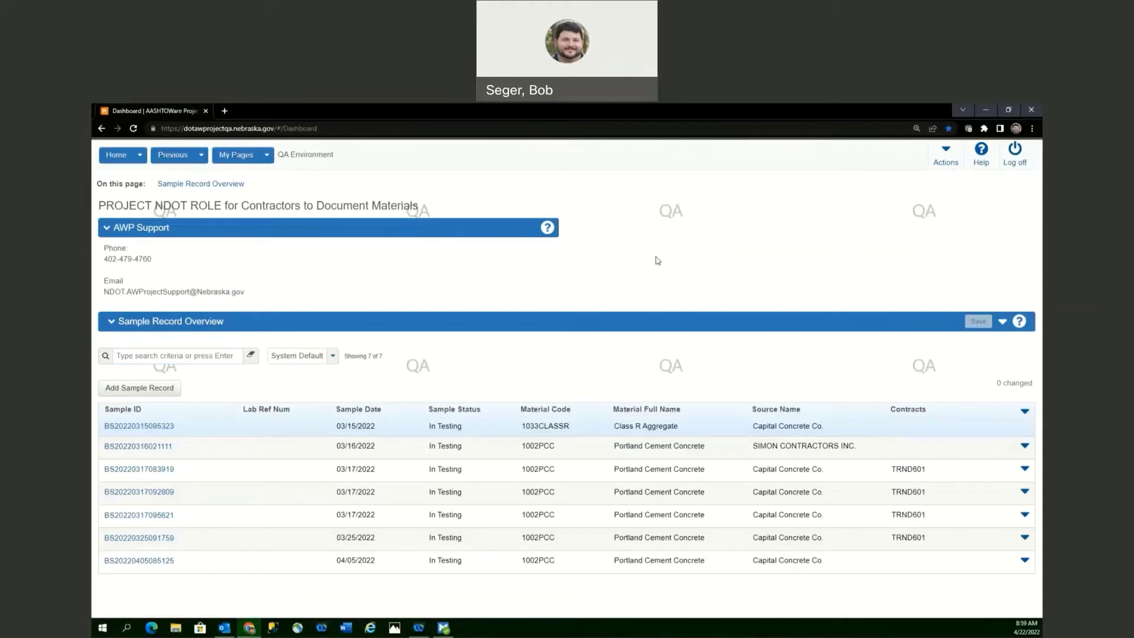
Step: View the global actions available on the dashboard and close their list
left_click(945, 156)
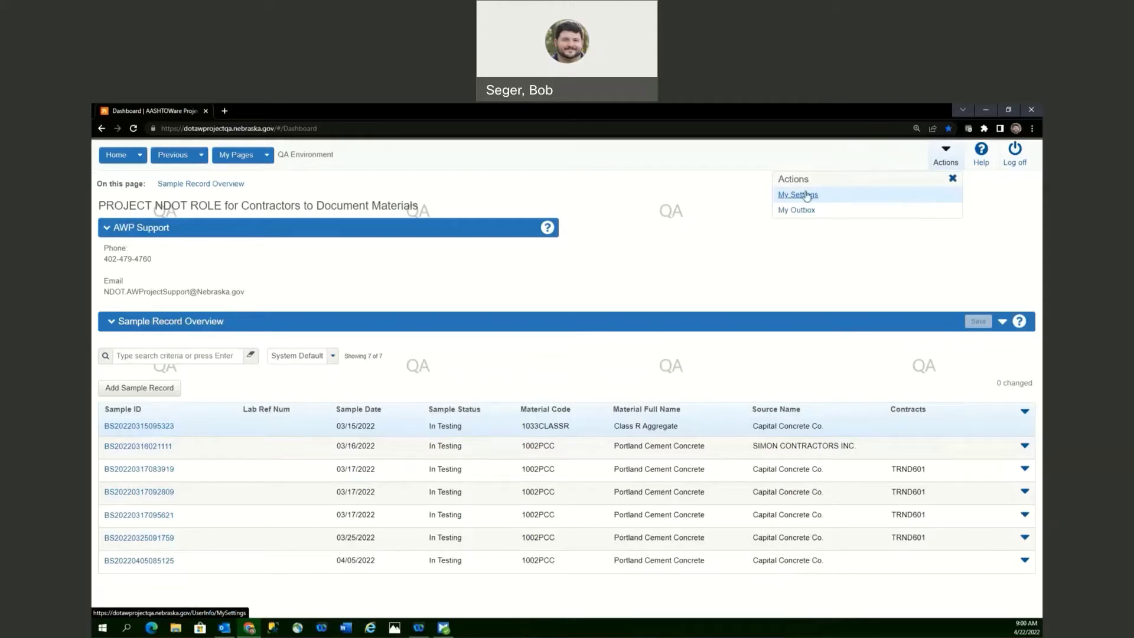
left_click(900, 160)
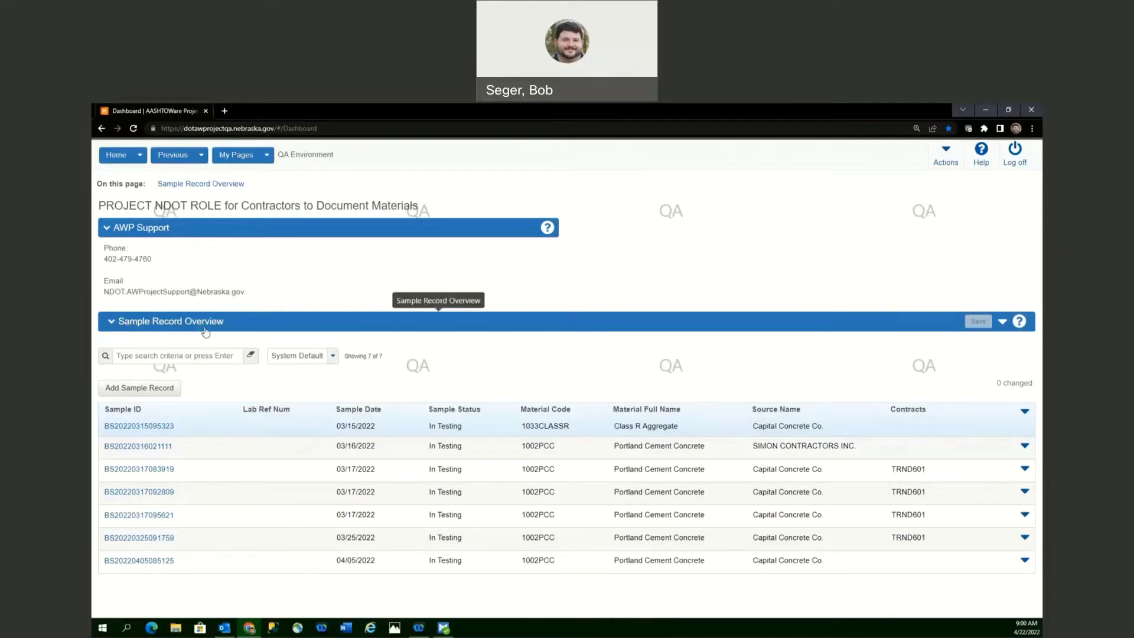
Step: Search the Sample Record Overview for 5323 and clear the search text
left_click(126, 361)
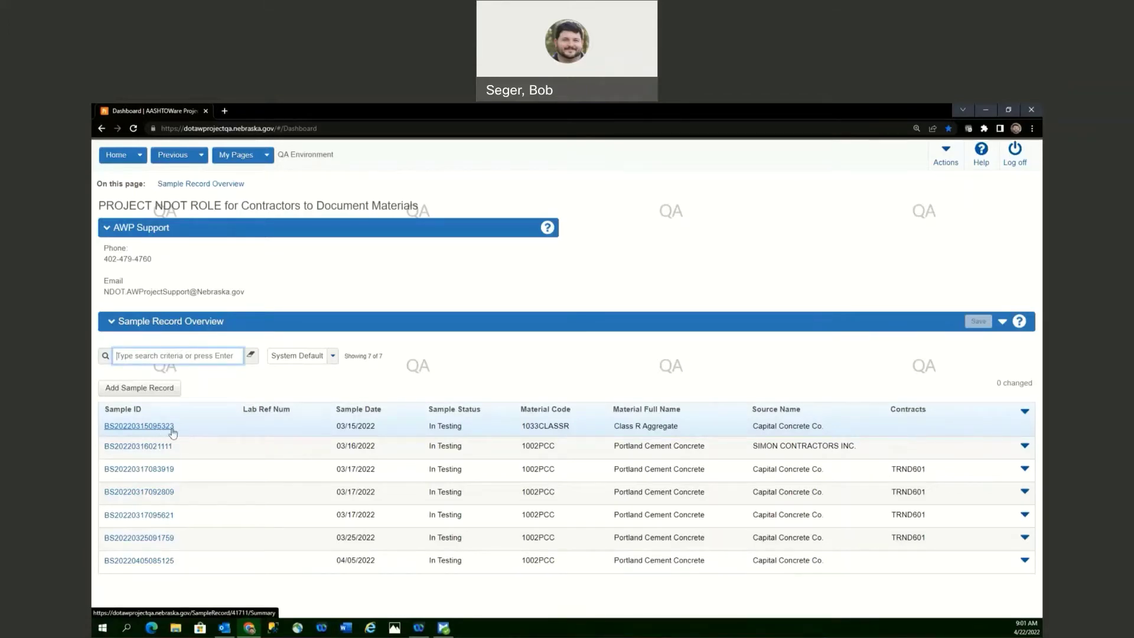
type("5323")
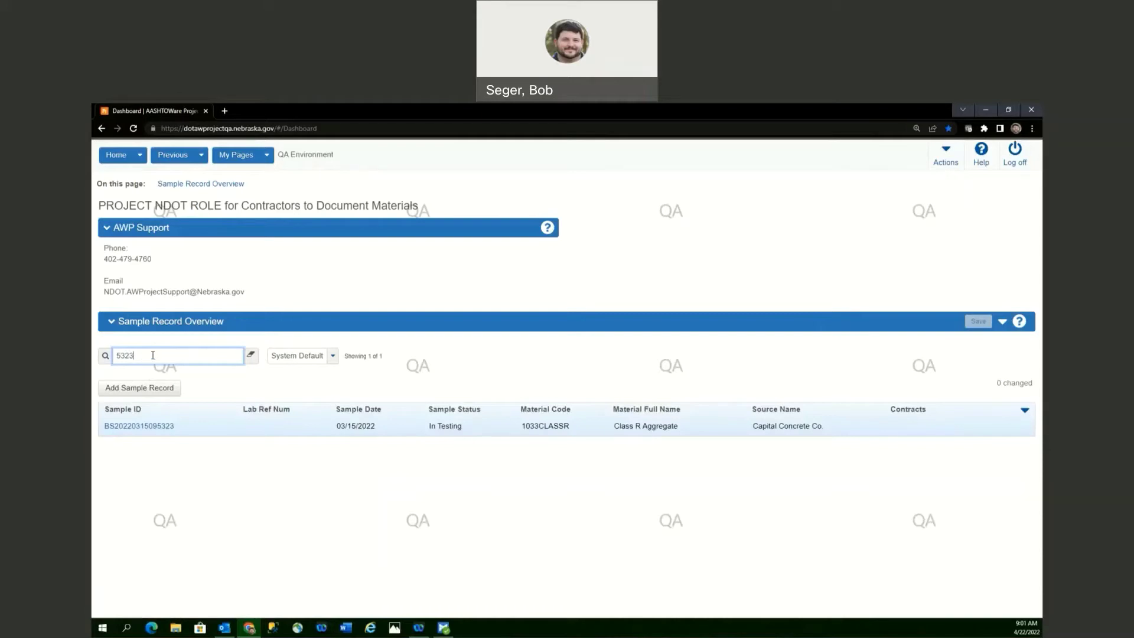
key("ctrl+a")
key("BackSpace")
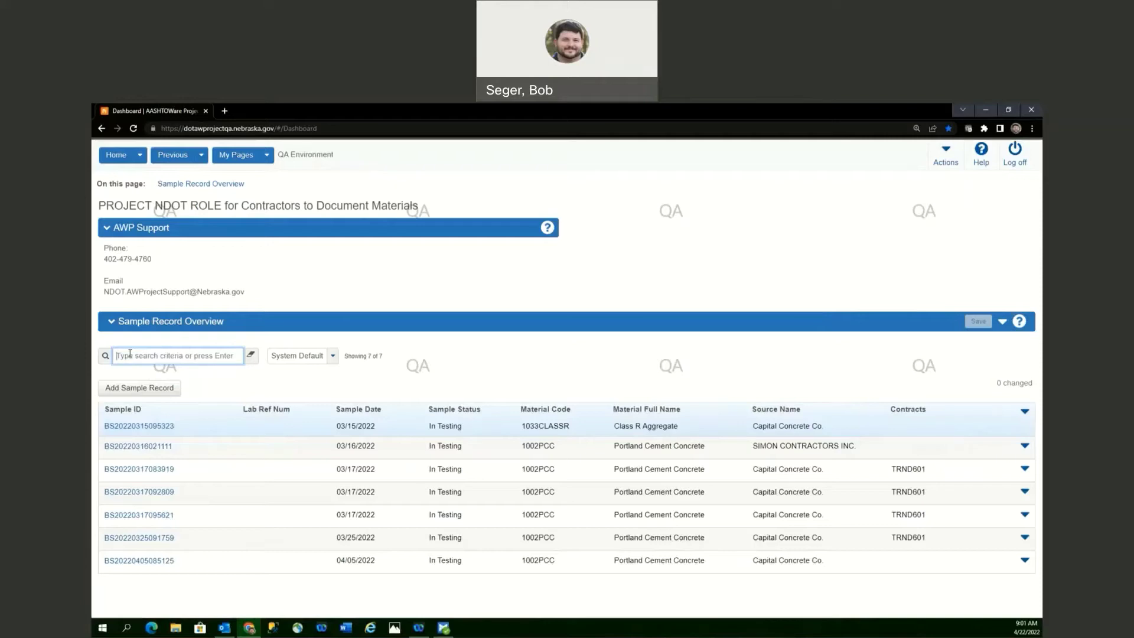
Step: Search the Sample Record Overview for 031, clear the text and run an empty search
type("031")
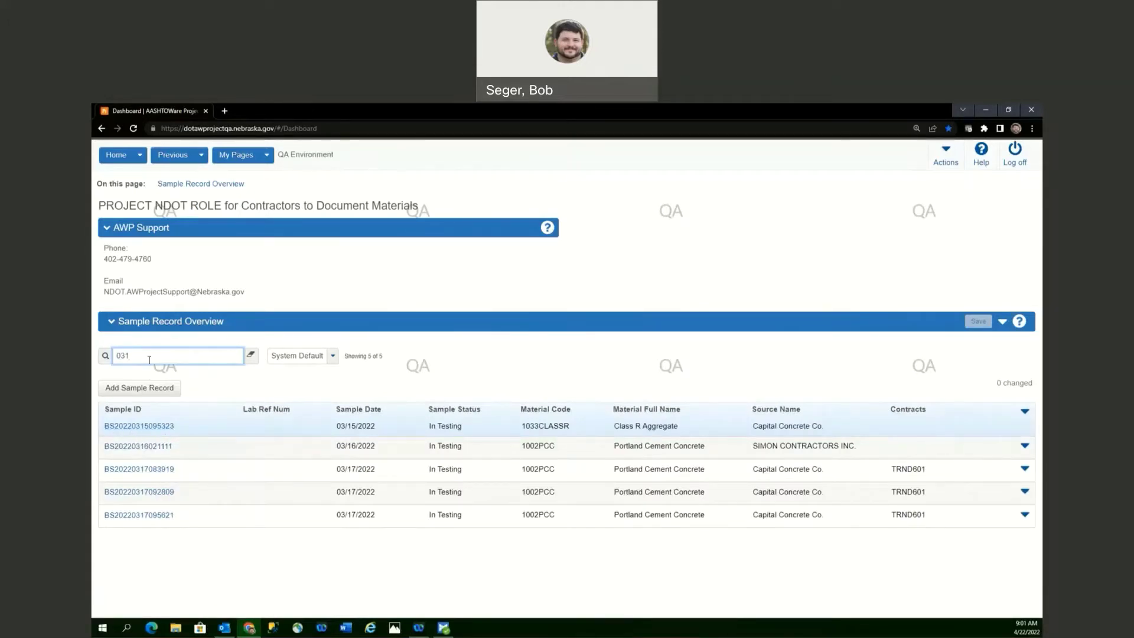
key("ctrl+a")
key("BackSpace")
left_click(213, 359)
key("Return")
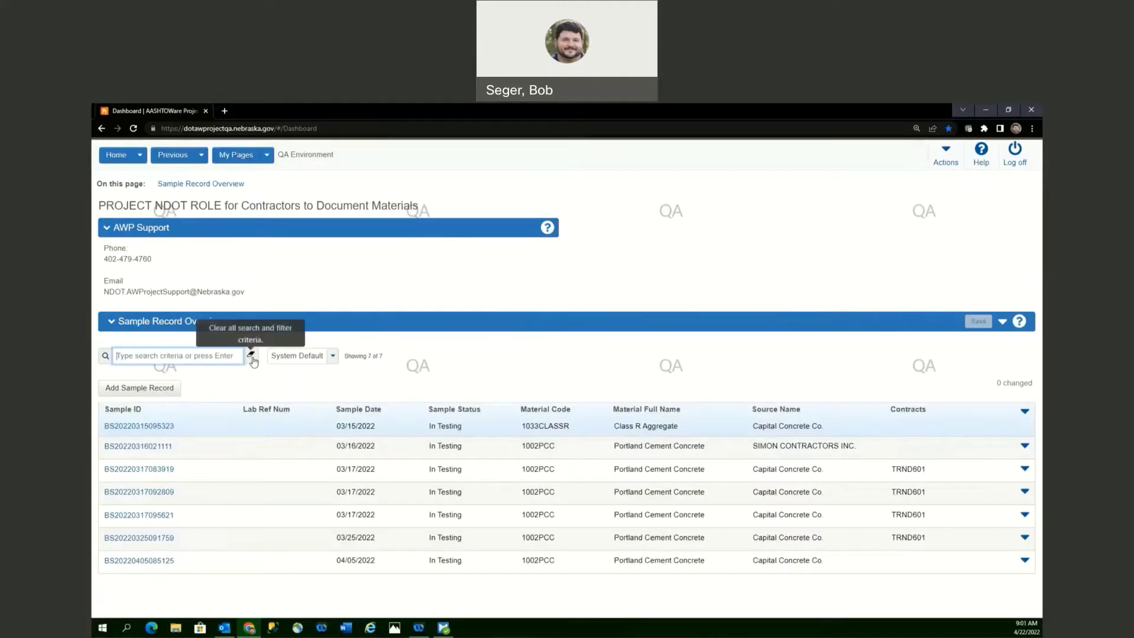
Step: Clear all search and filter criteria of the Sample Record Overview and show the first 10 records
left_click(252, 359)
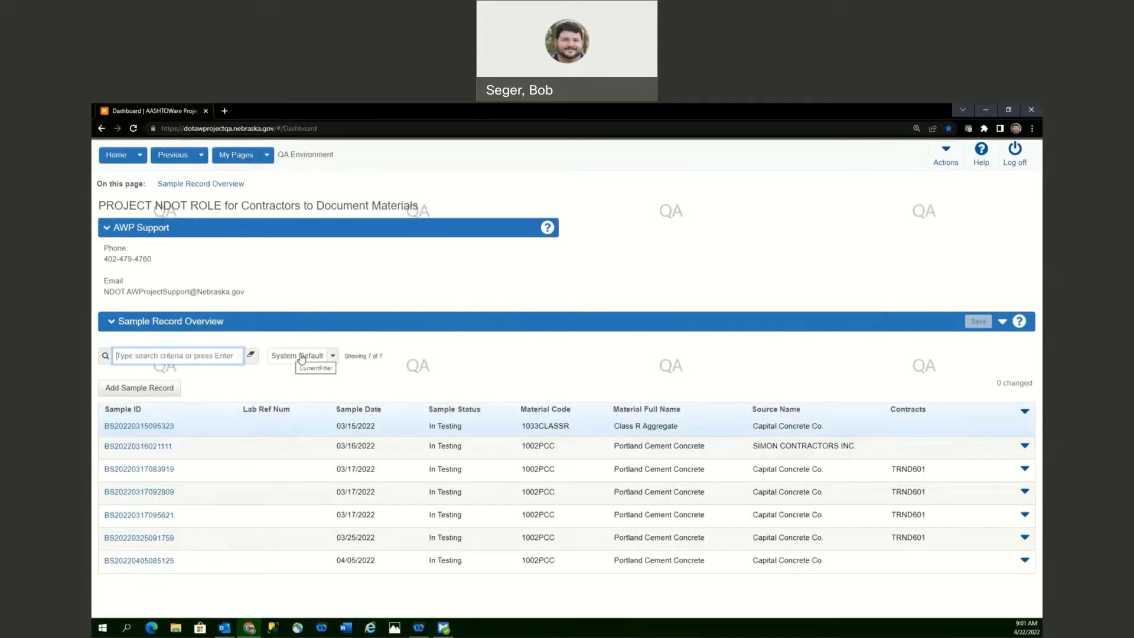
left_click(251, 355)
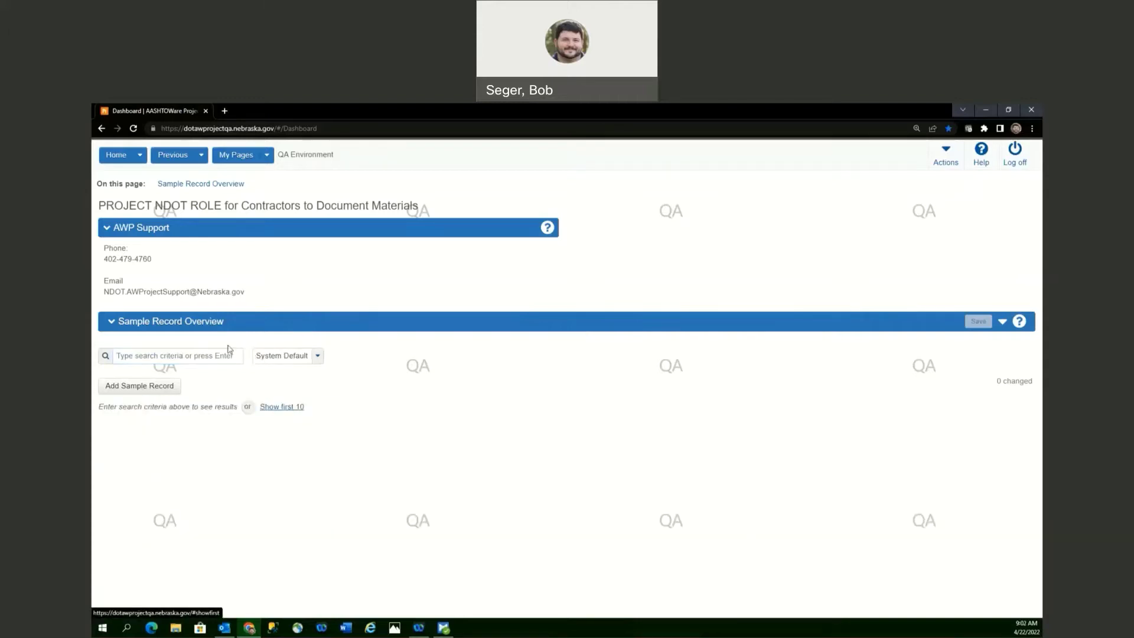
left_click(283, 407)
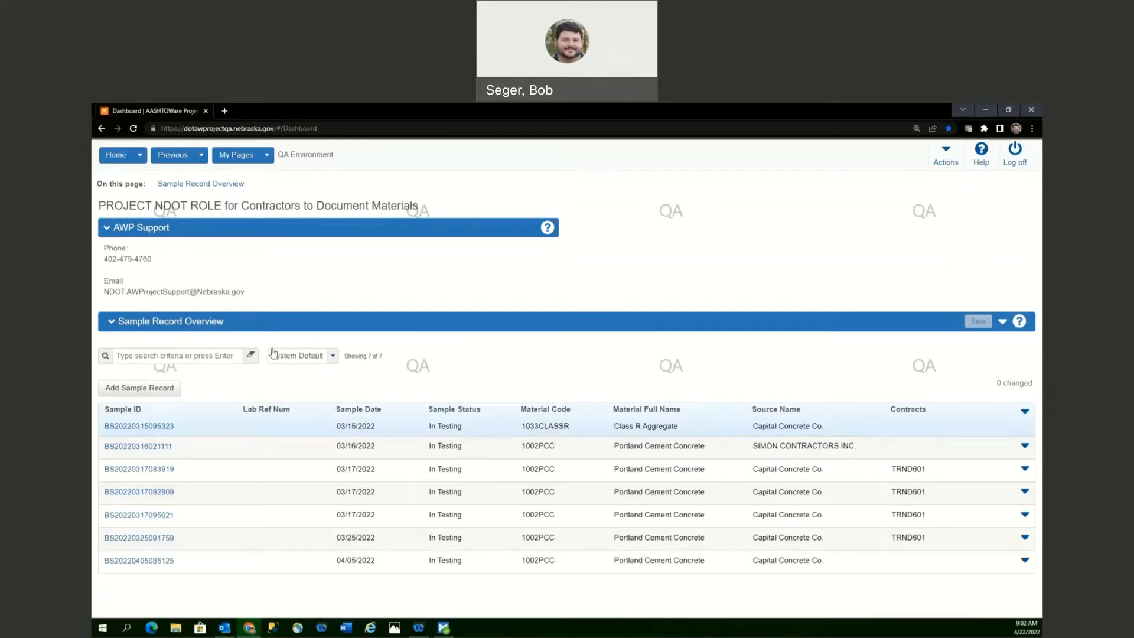
Step: Open the advanced filter and sort settings for the Sample Record Overview
left_click(315, 359)
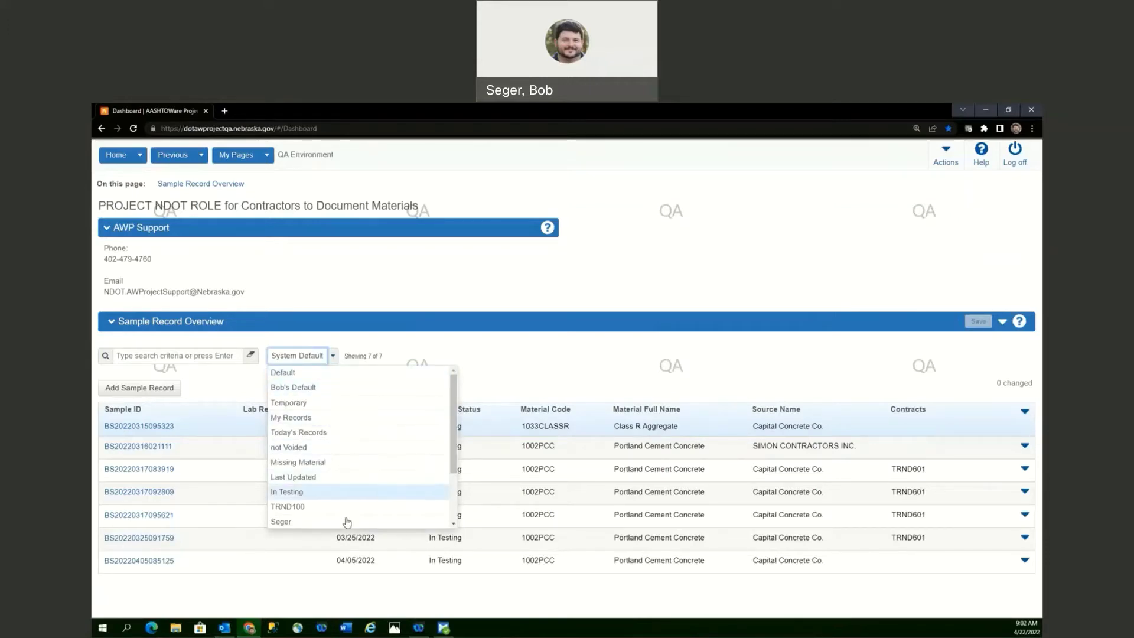
scroll(362, 436, "down", 2)
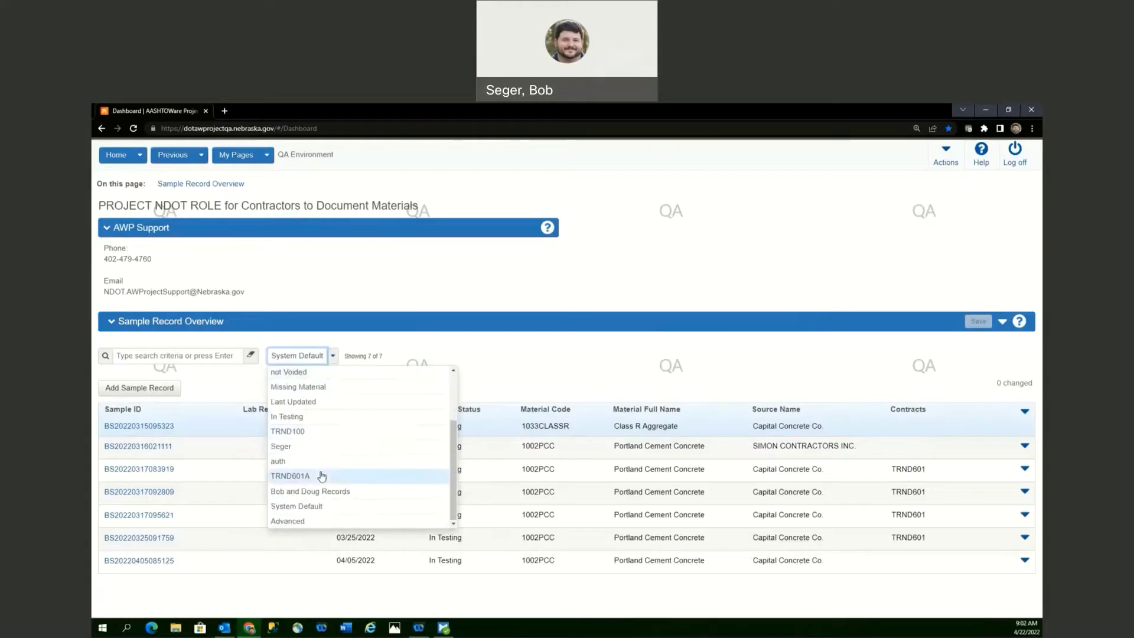
scroll(316, 414, "up", 2)
scroll(325, 449, "down", 2)
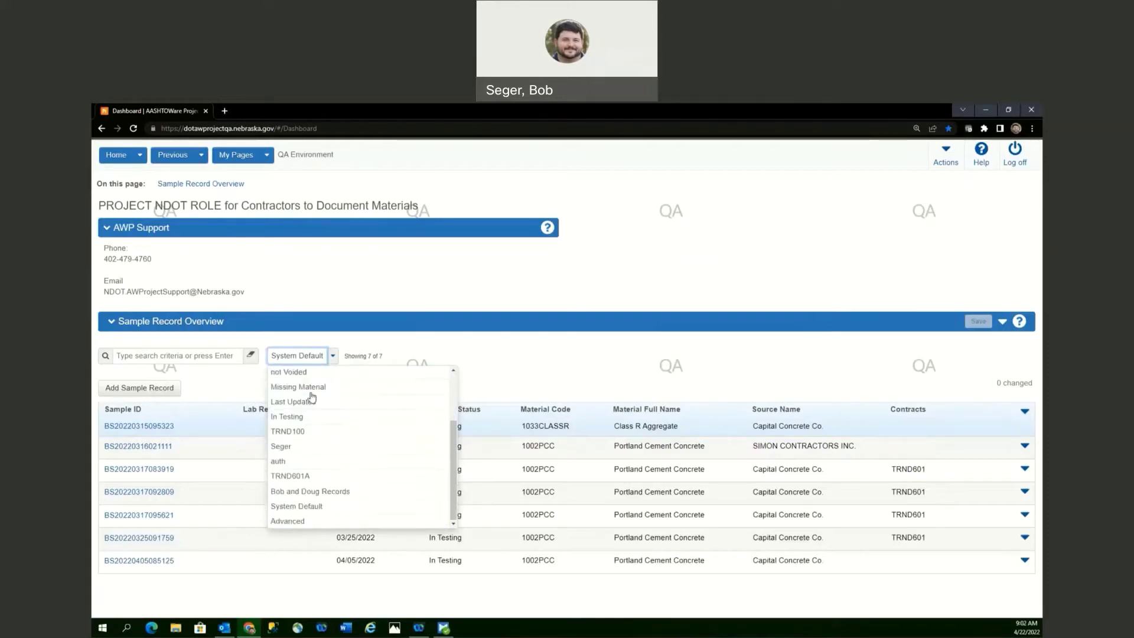
left_click(291, 522)
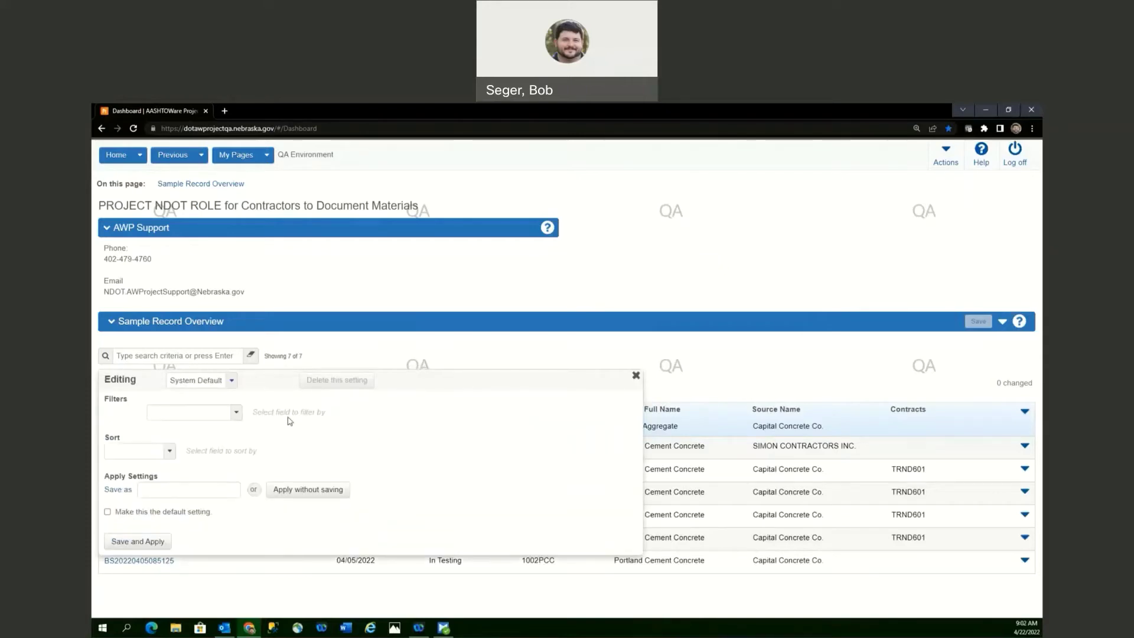
Step: Review the filters and sorting of several saved settings, including Temporary and Today's Records
left_click(233, 380)
left_click(234, 380)
left_click(233, 381)
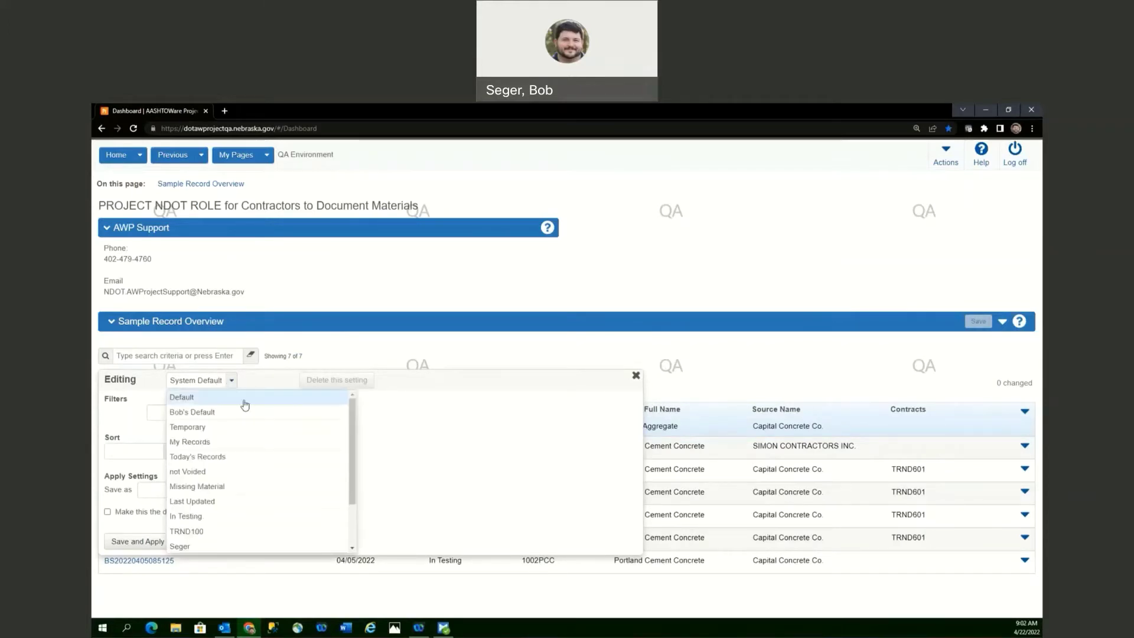
left_click(223, 413)
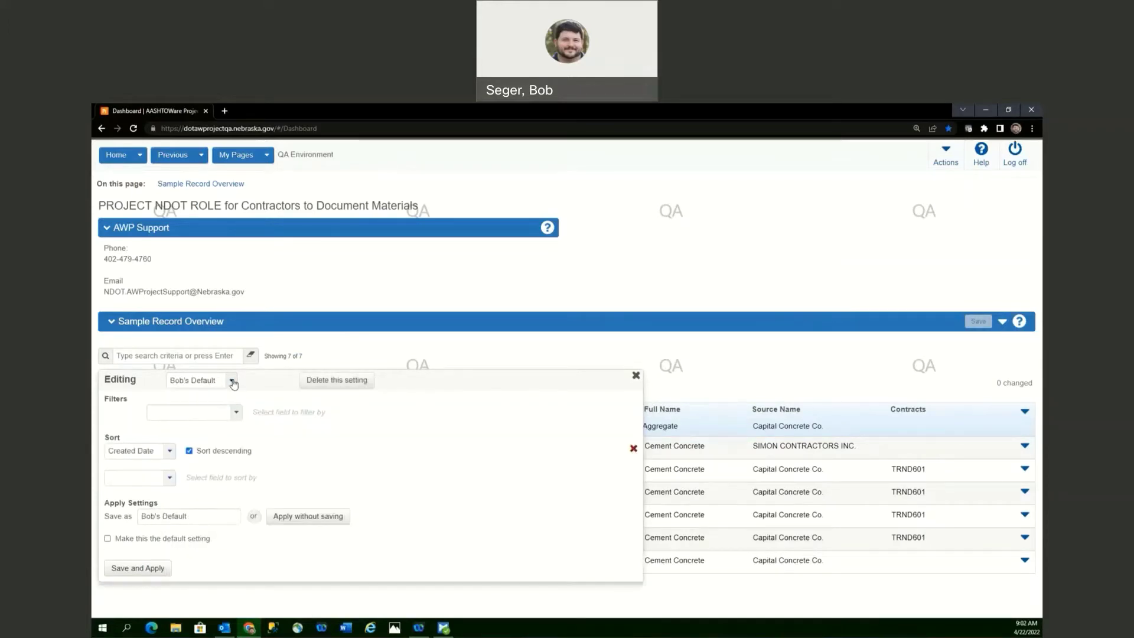
left_click(233, 383)
left_click(223, 426)
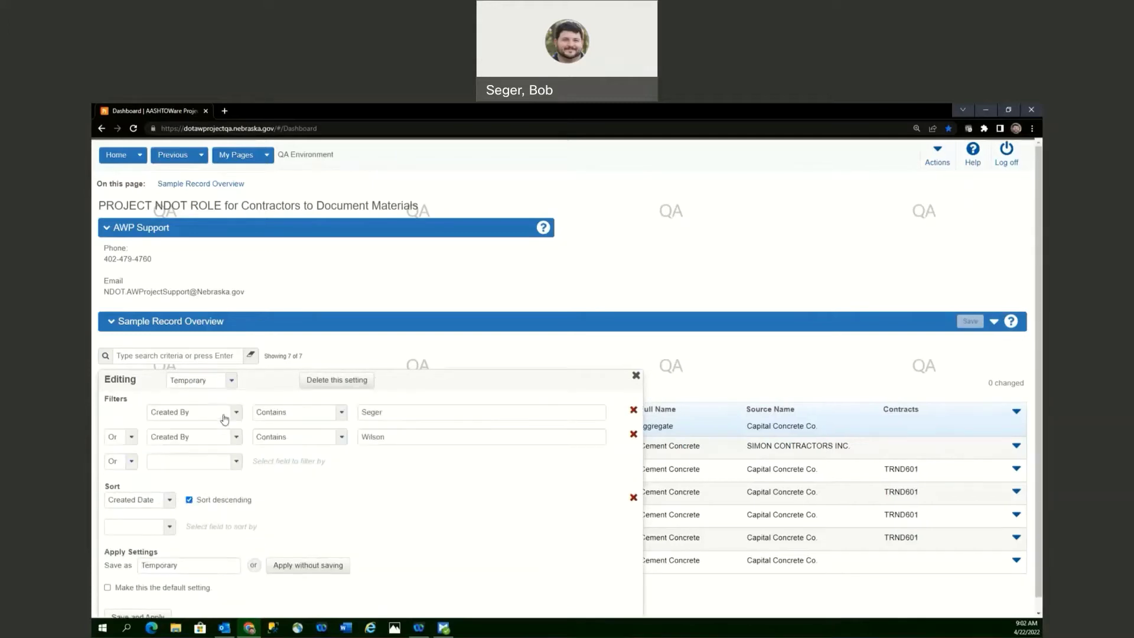
left_click(234, 382)
left_click(222, 456)
Step: Select the saved setting named Default for editing
left_click(234, 381)
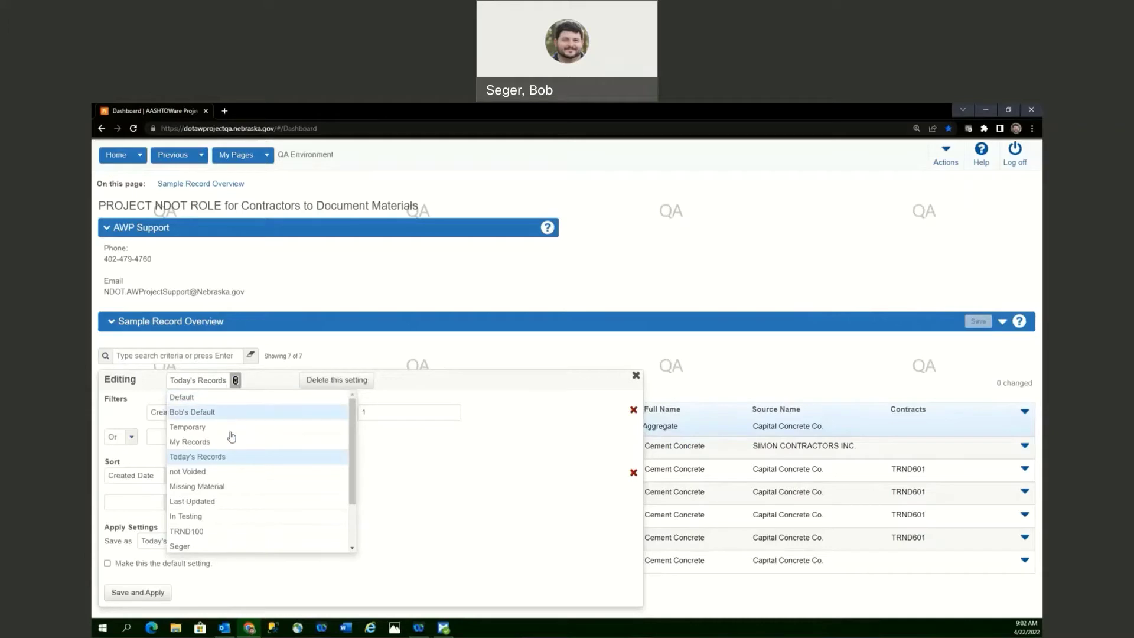
left_click(202, 397)
left_click(216, 391)
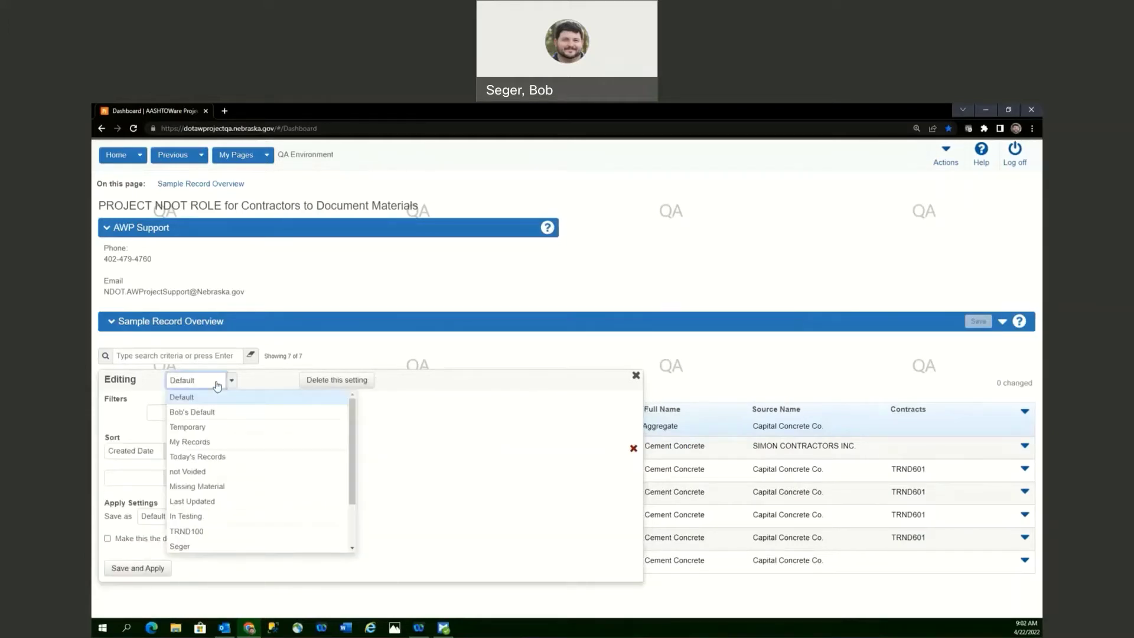
left_click(218, 388)
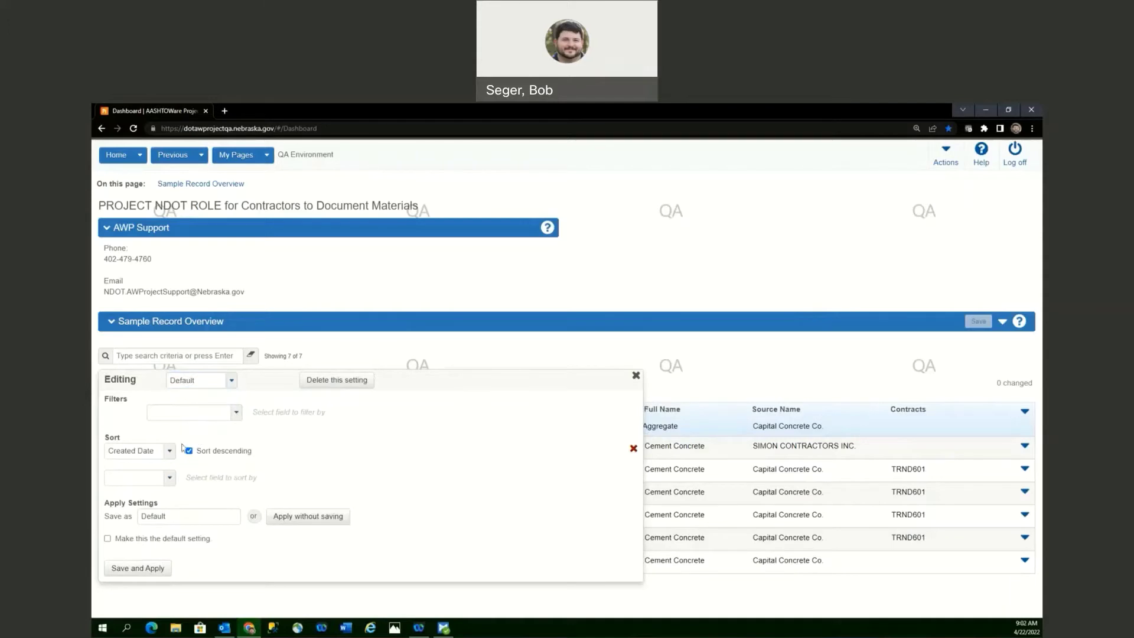
Step: Add a filter to the Default setting for Sample Status containing "Complete"
left_click(214, 413)
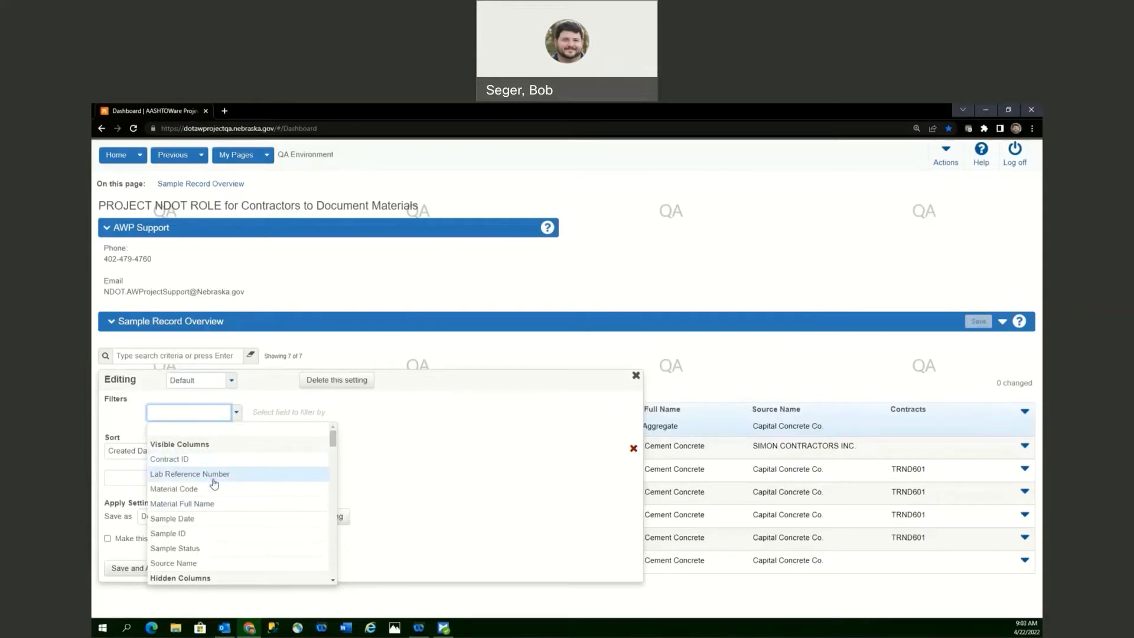
left_click(191, 549)
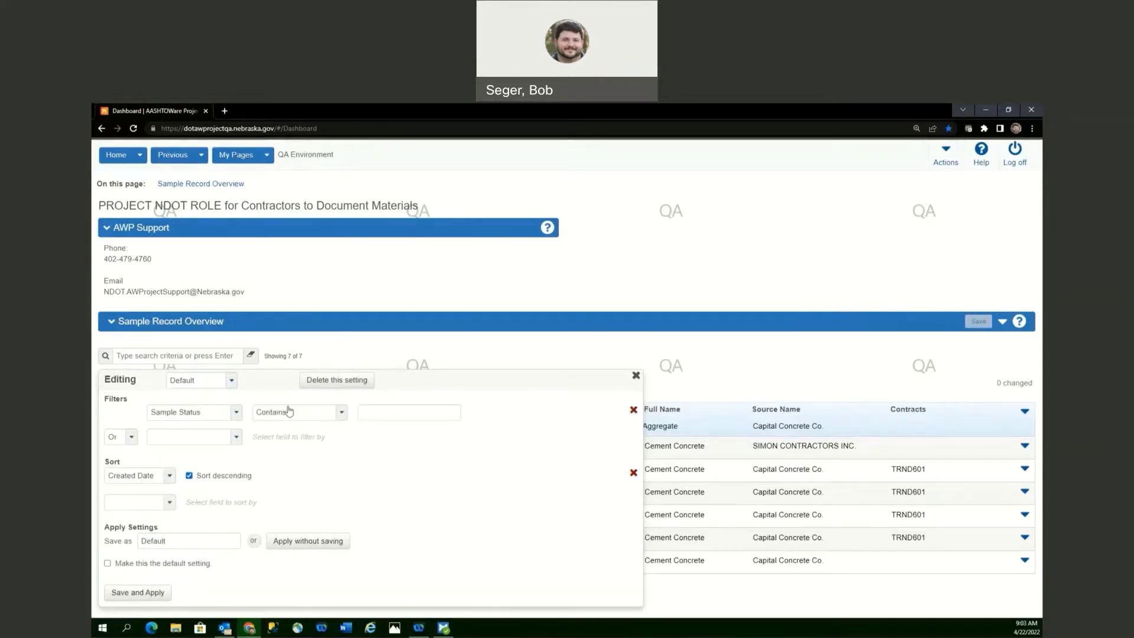
left_click(322, 416)
left_click(415, 410)
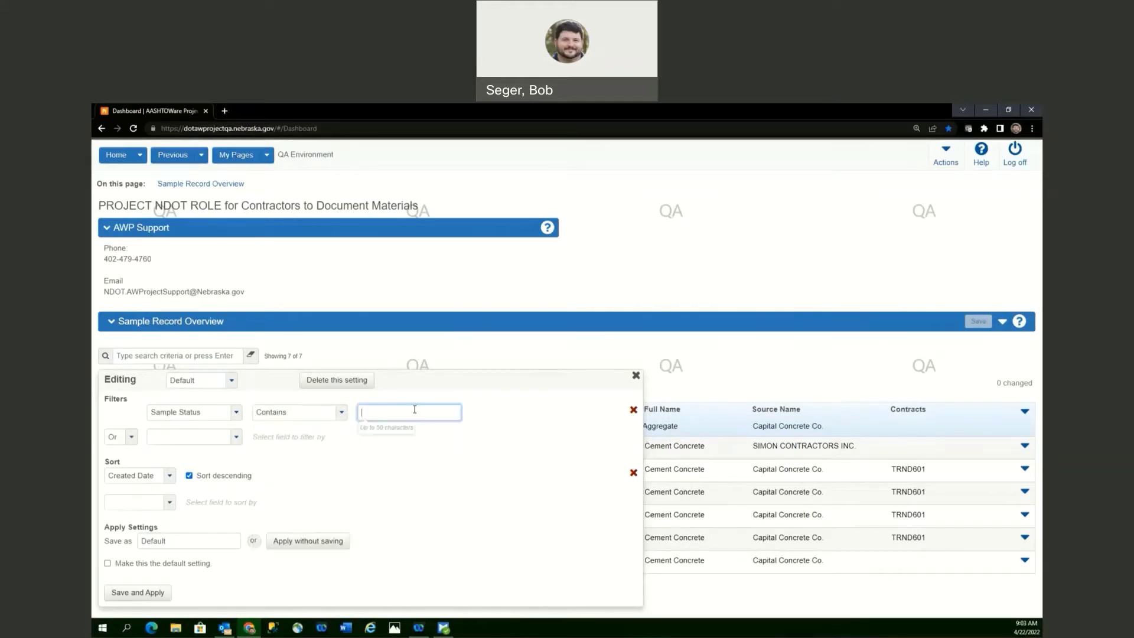
type("C")
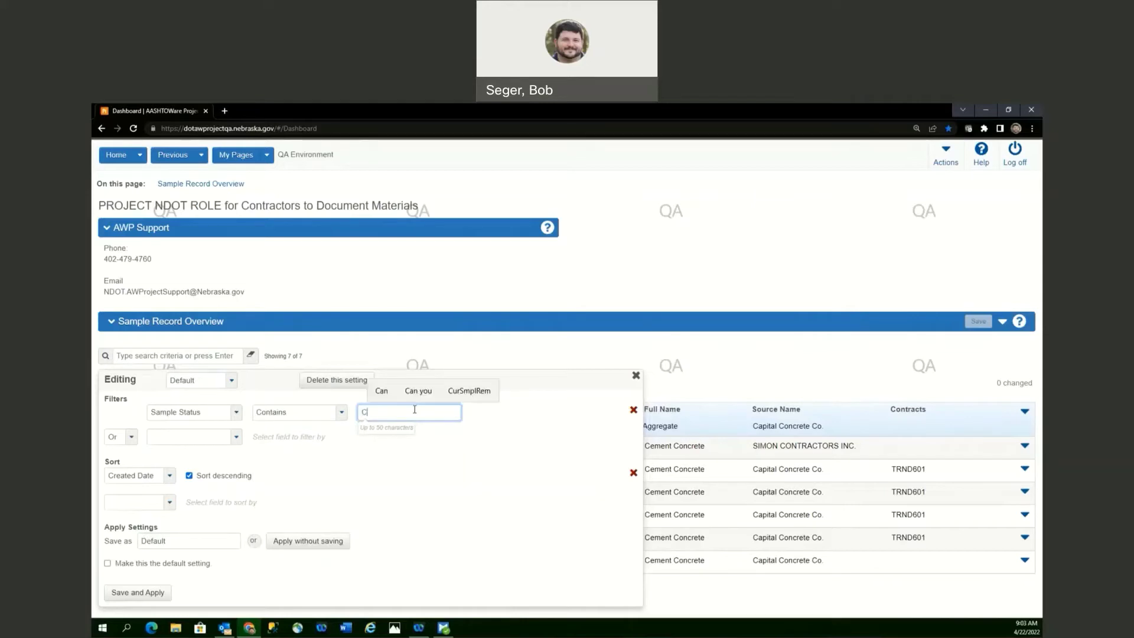
key("BackSpace")
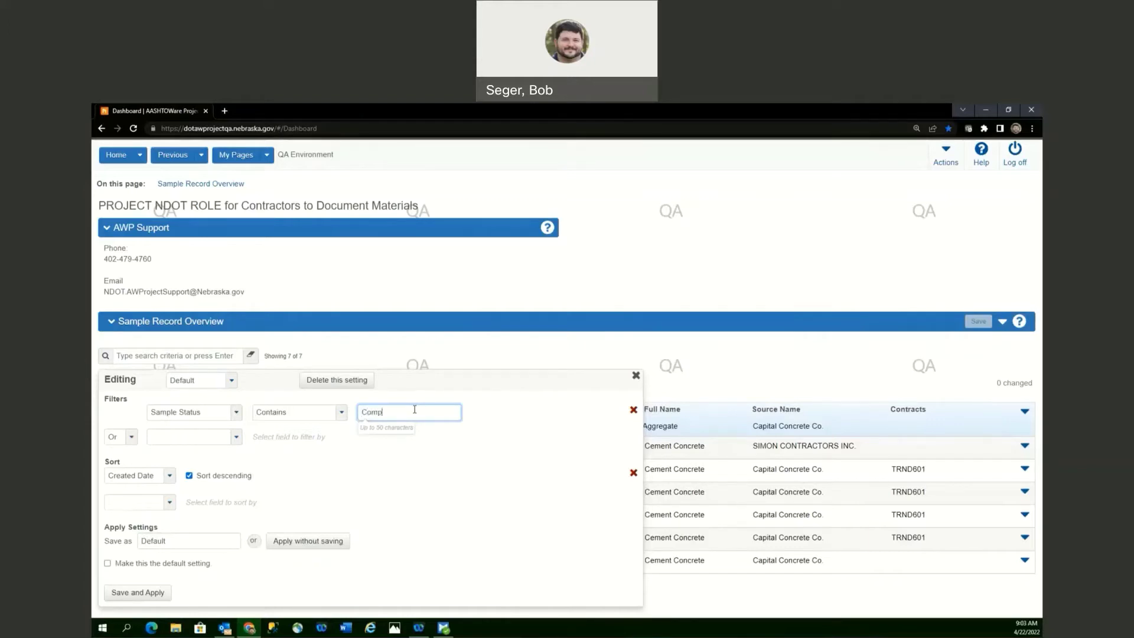
type("Complete")
left_click(309, 440)
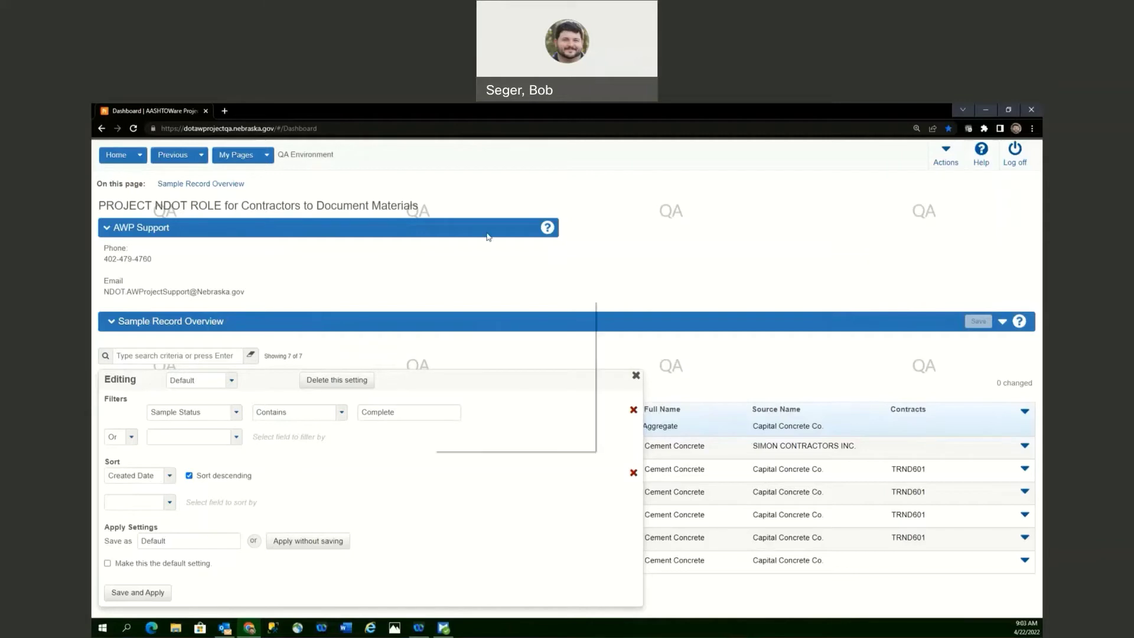
left_click(583, 124)
left_click(369, 289)
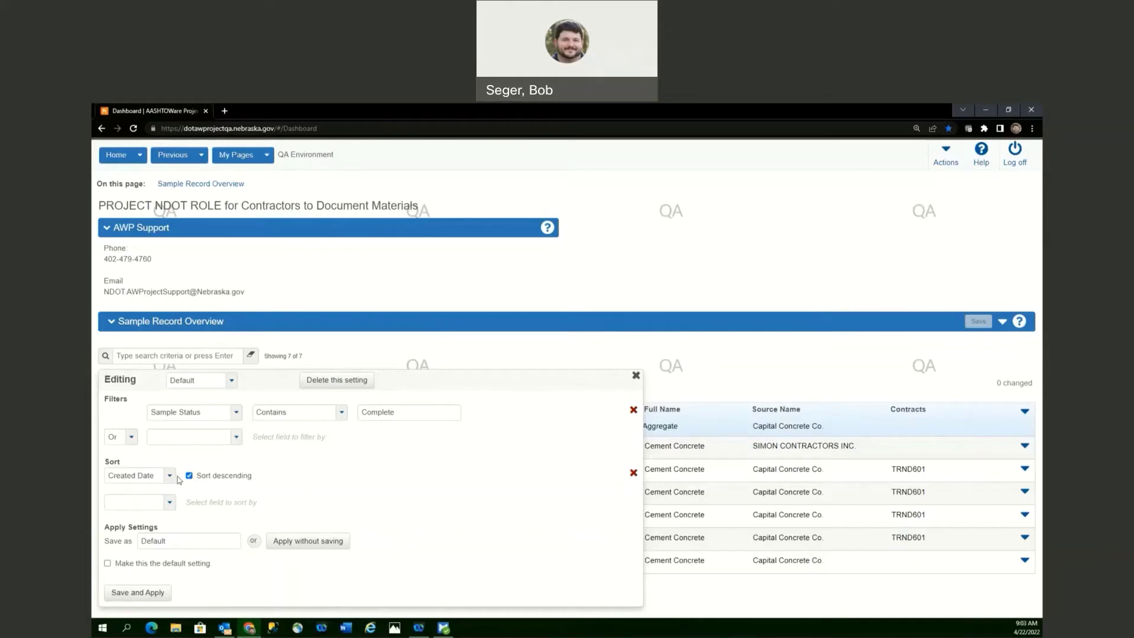
Step: Save the filter setting under the name Complete and apply it to the Sample Record Overview
left_click(184, 541)
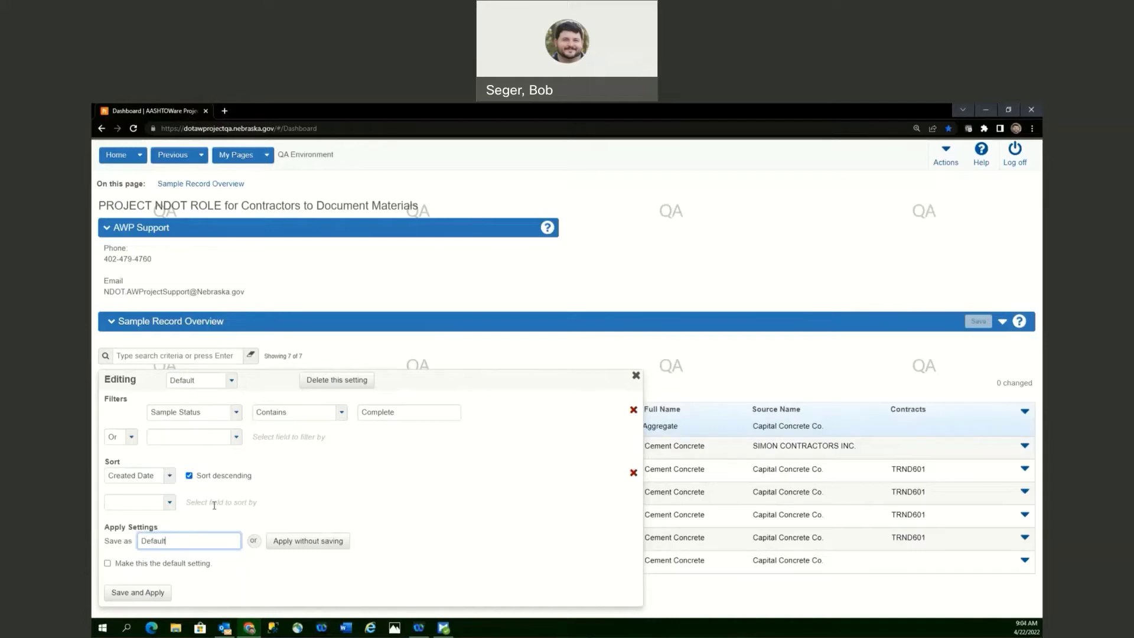
double_click(173, 540)
type("Com")
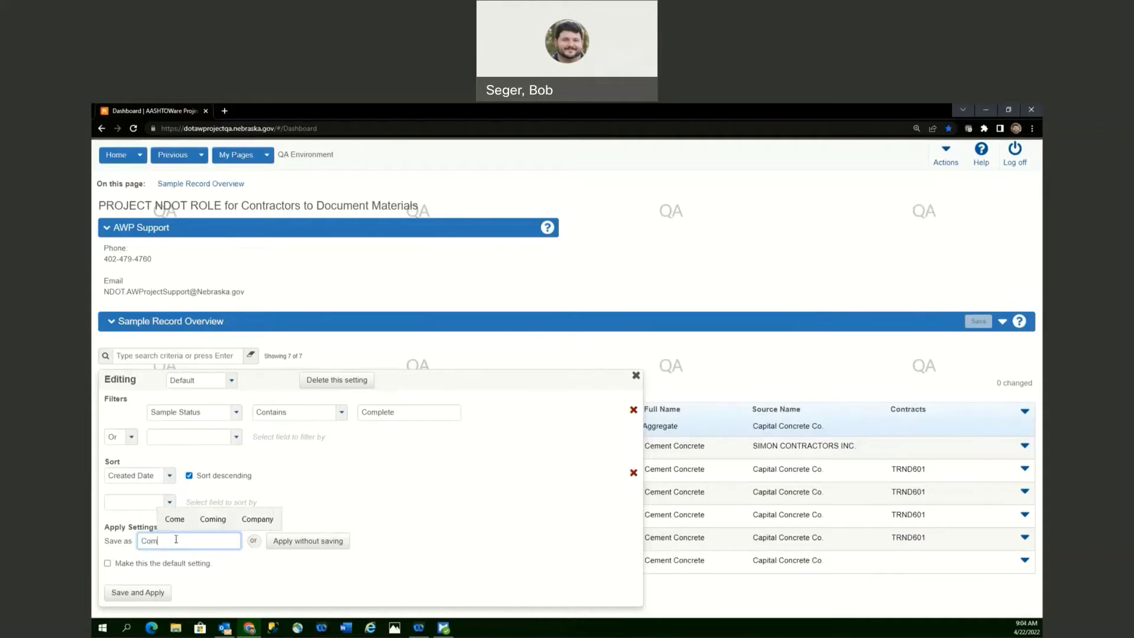
type("ple")
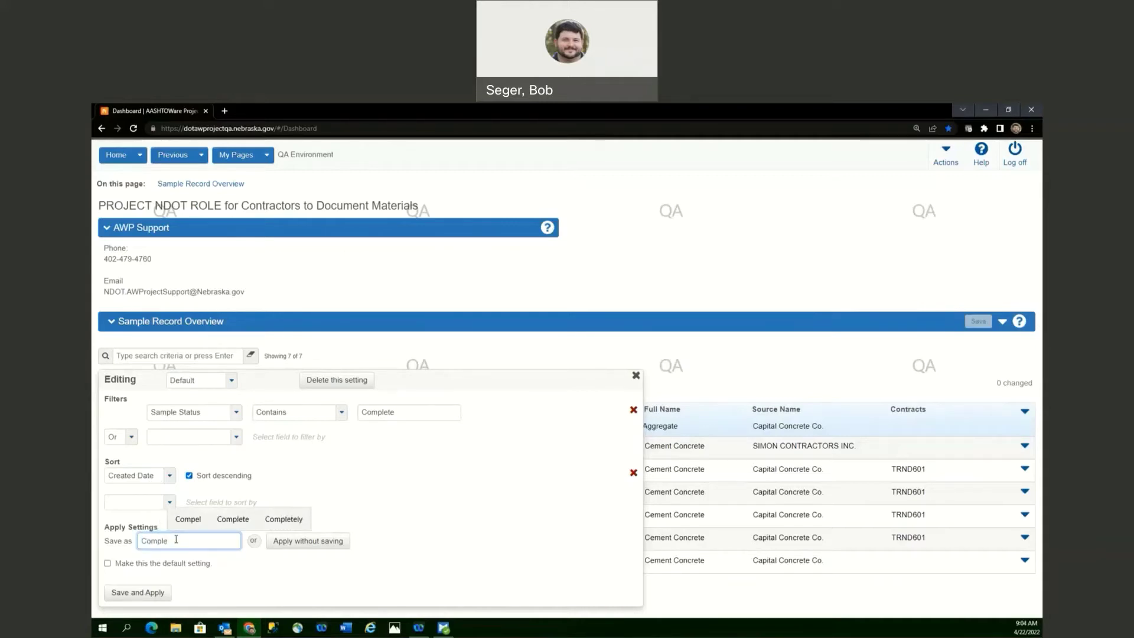
type("te")
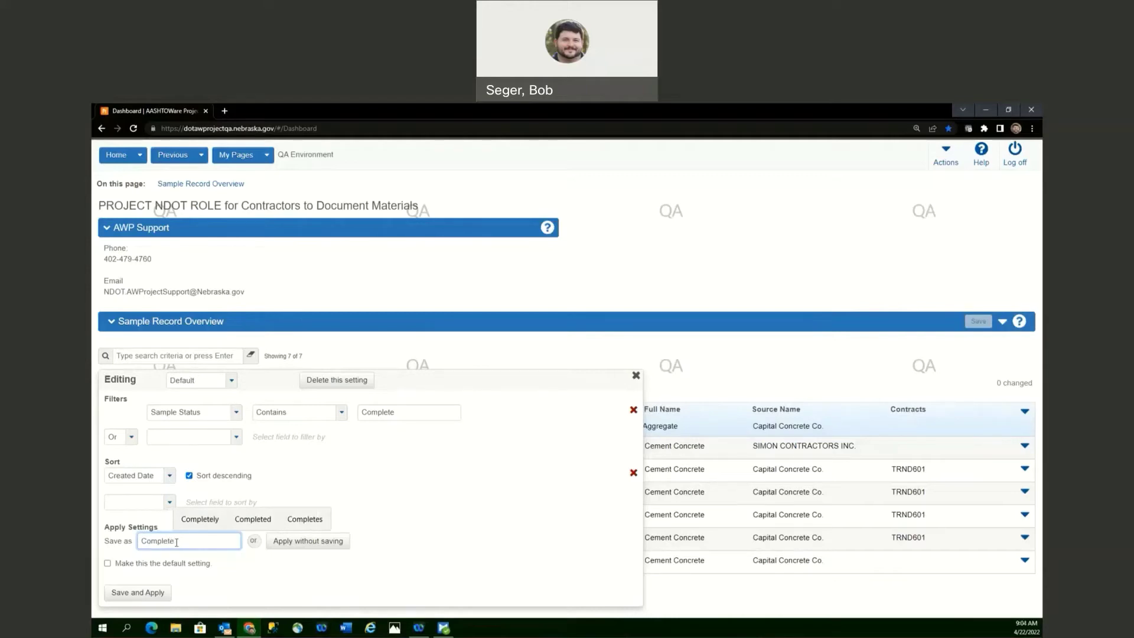
left_click(139, 593)
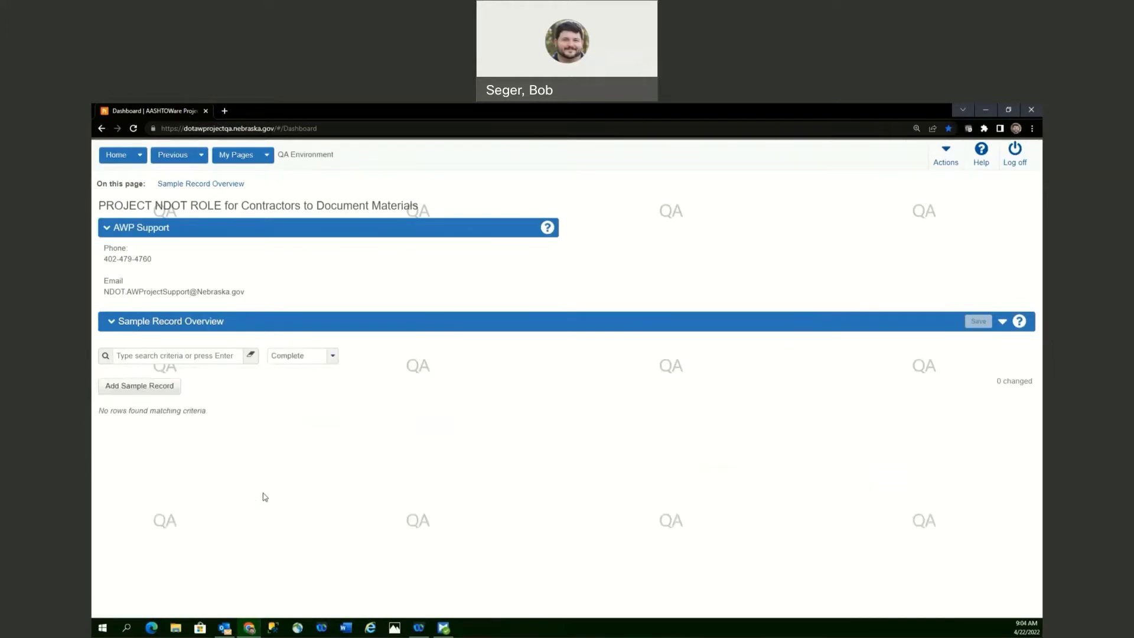
Step: Switch the Sample Record Overview to the saved setting named Default and check the Sample Status of the first record
left_click(307, 355)
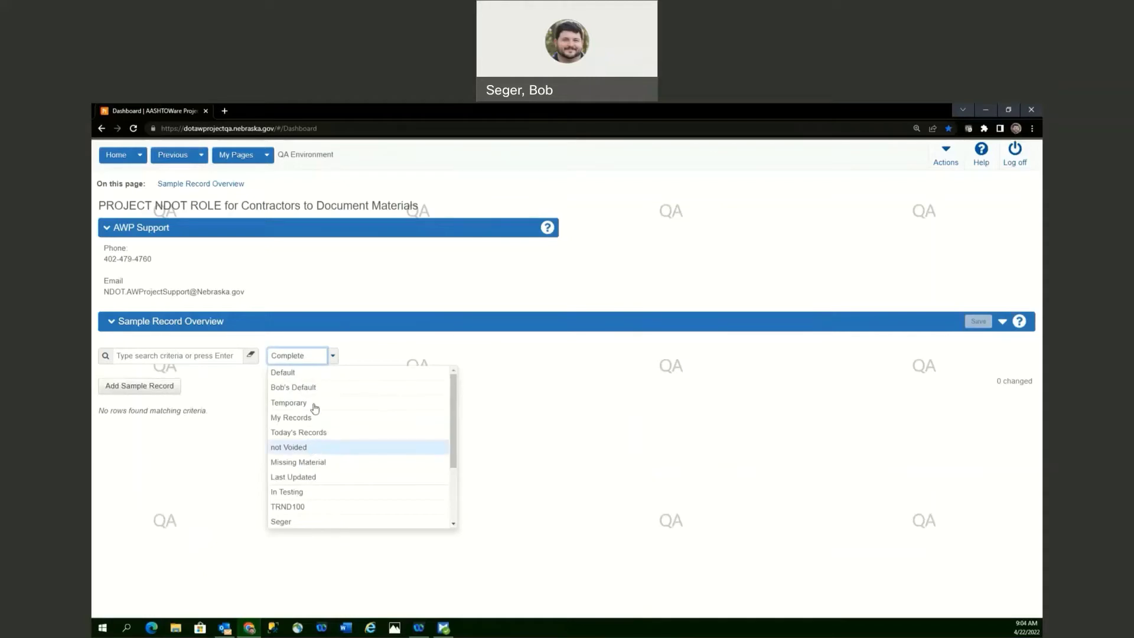
left_click(317, 372)
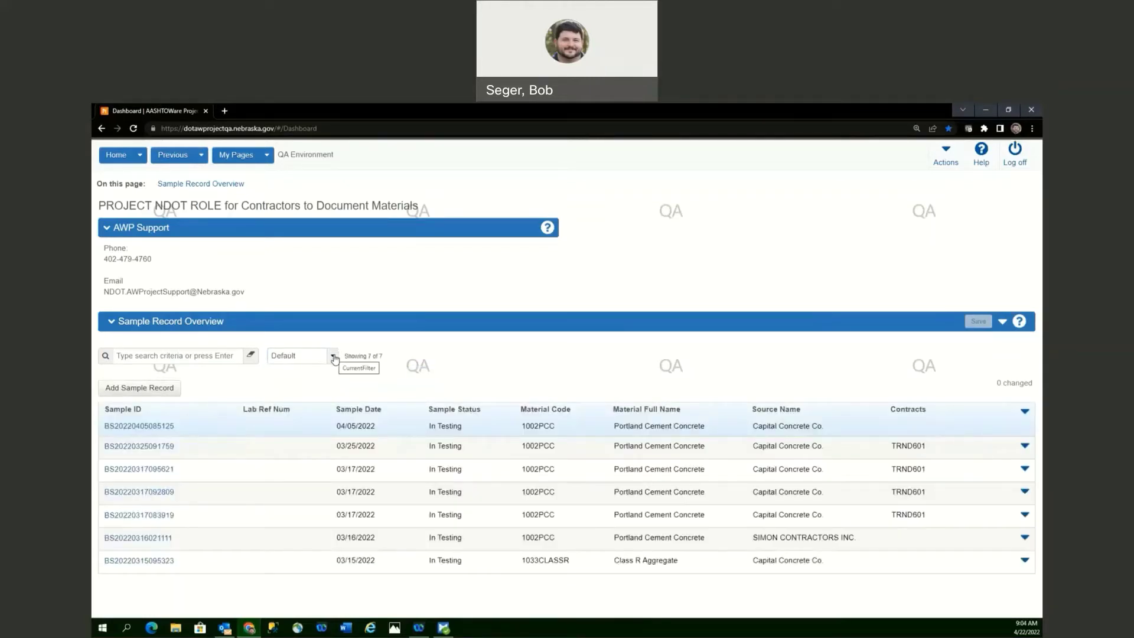
triple_click(465, 429)
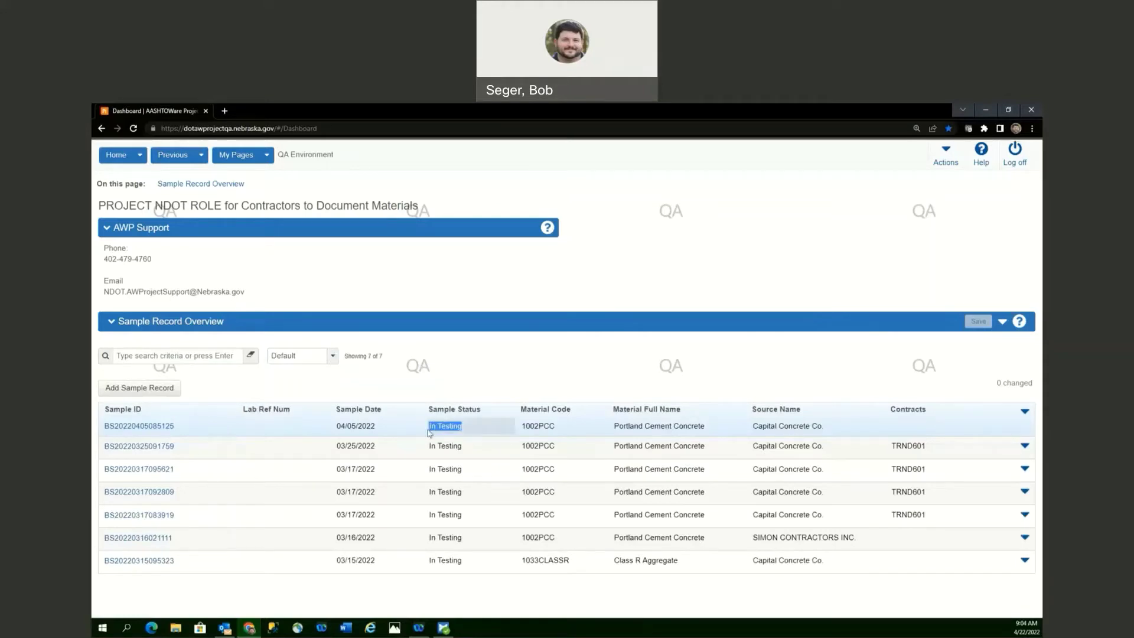
Step: Open the advanced settings based on Default and add a filter for Contract ID containing "TRND601"
left_click(328, 362)
scroll(296, 502, "down", 3)
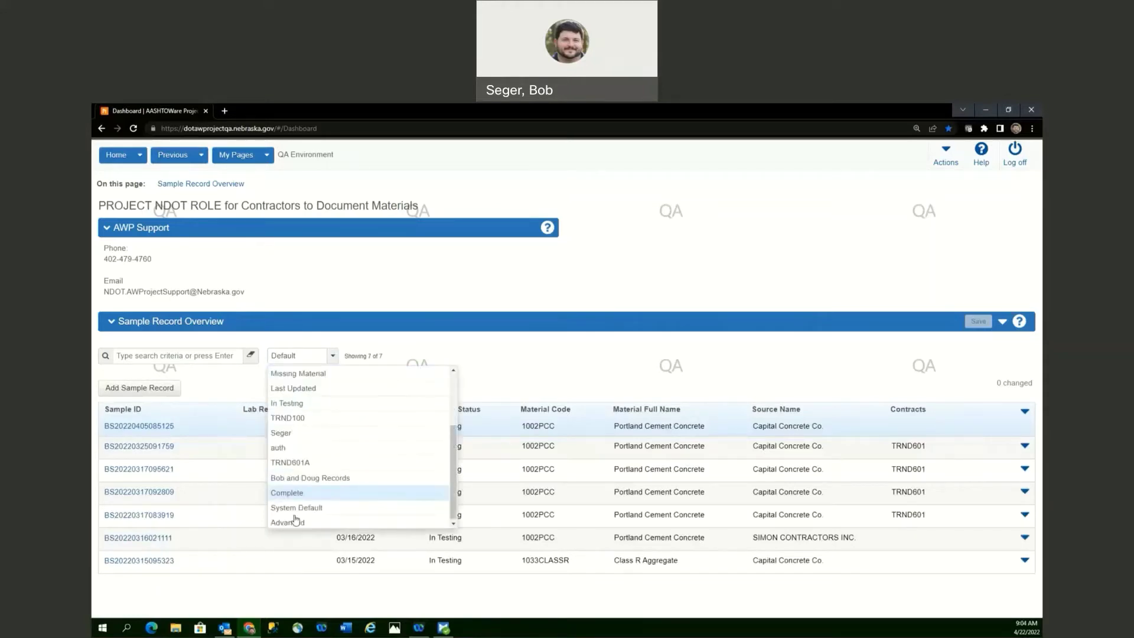
left_click(293, 588)
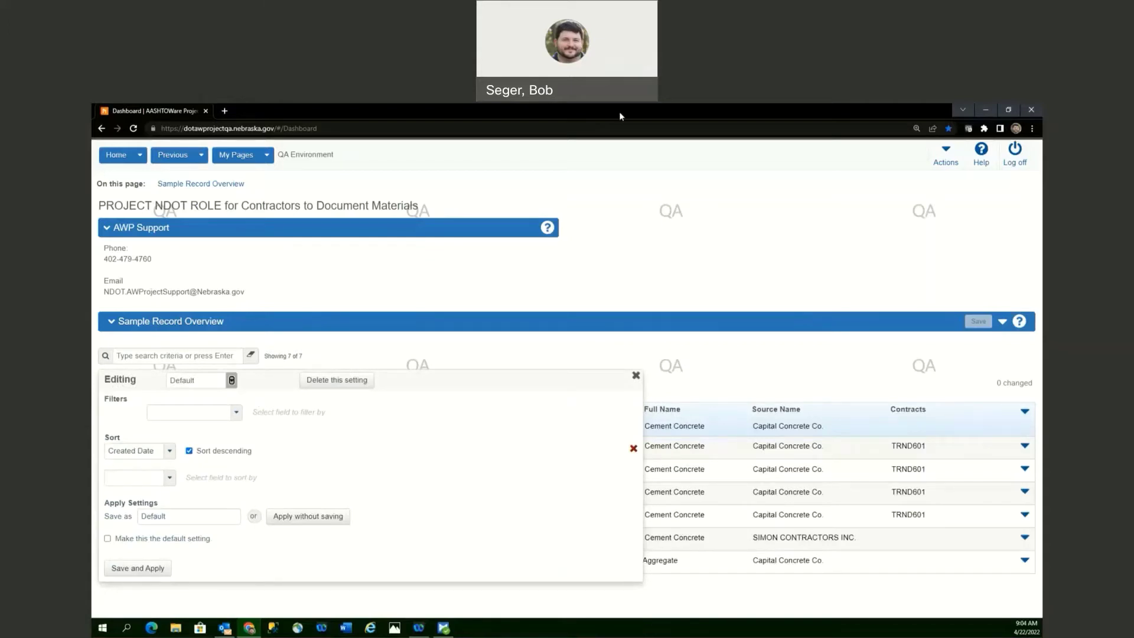
left_click(237, 413)
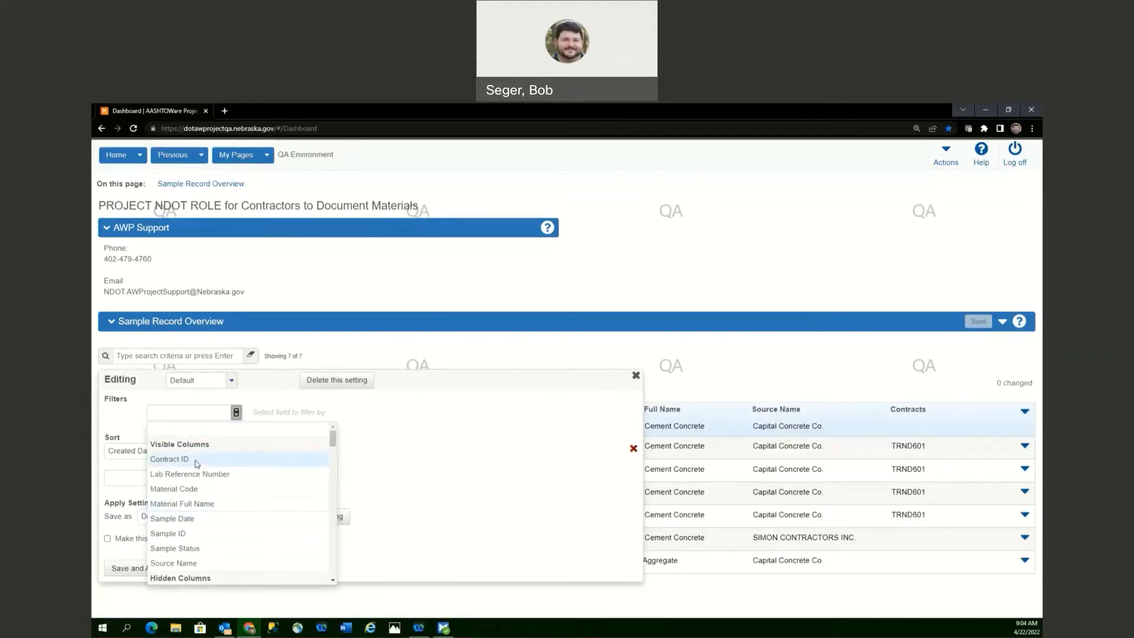
left_click(219, 458)
left_click(382, 408)
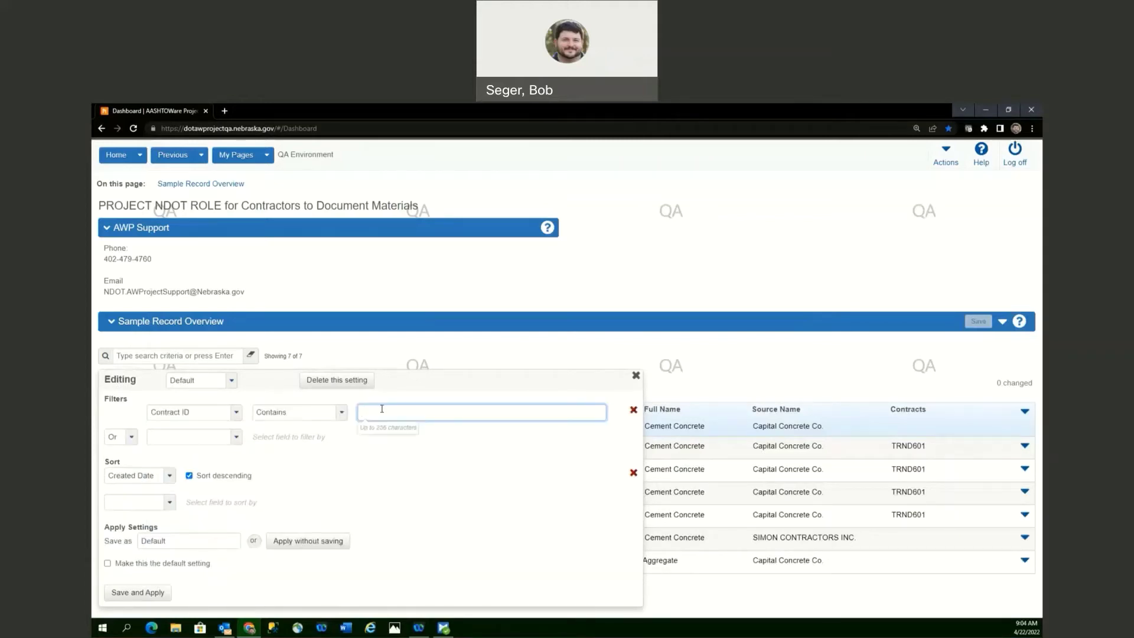
type("TR")
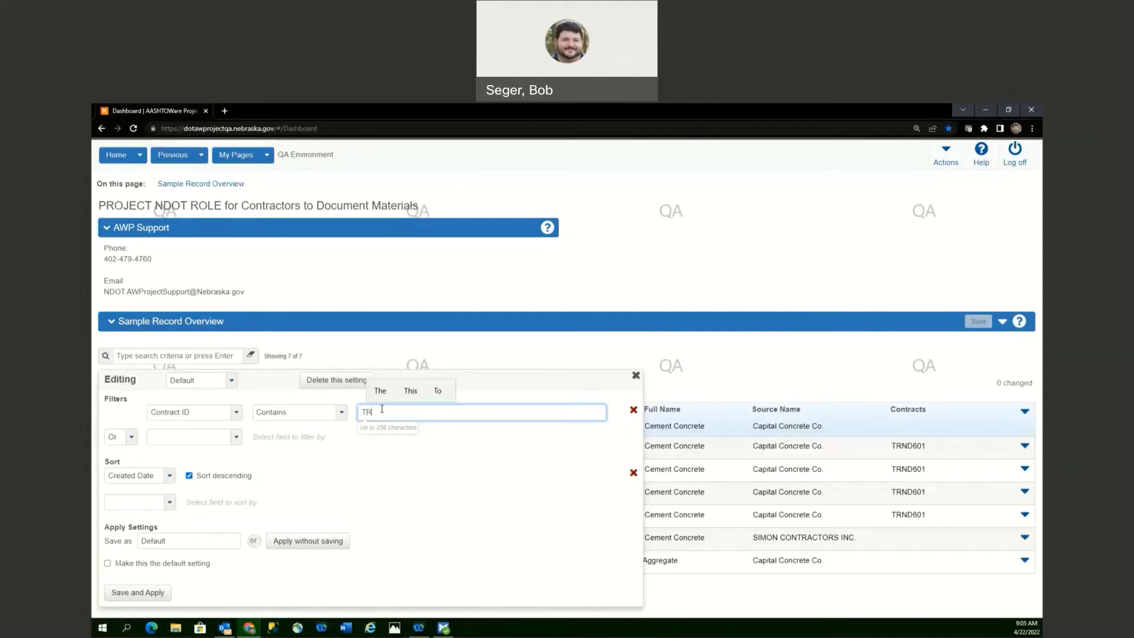
type("ND601")
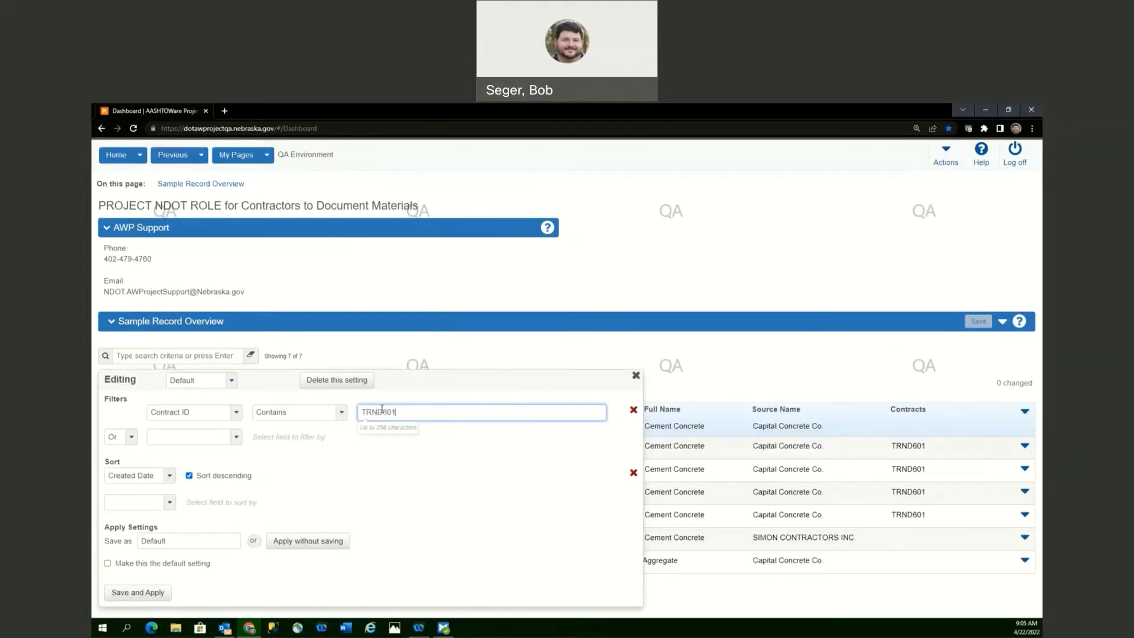
left_click(340, 458)
Step: Change the name under which the contract filter setting is saved to TRND601
left_click(213, 541)
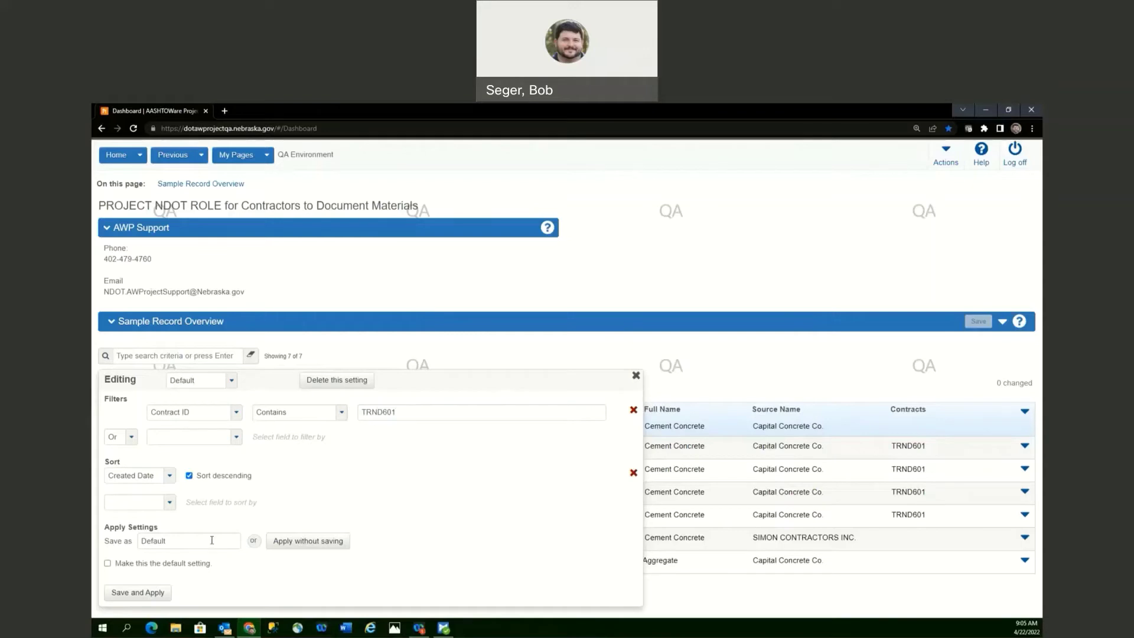
type("TR")
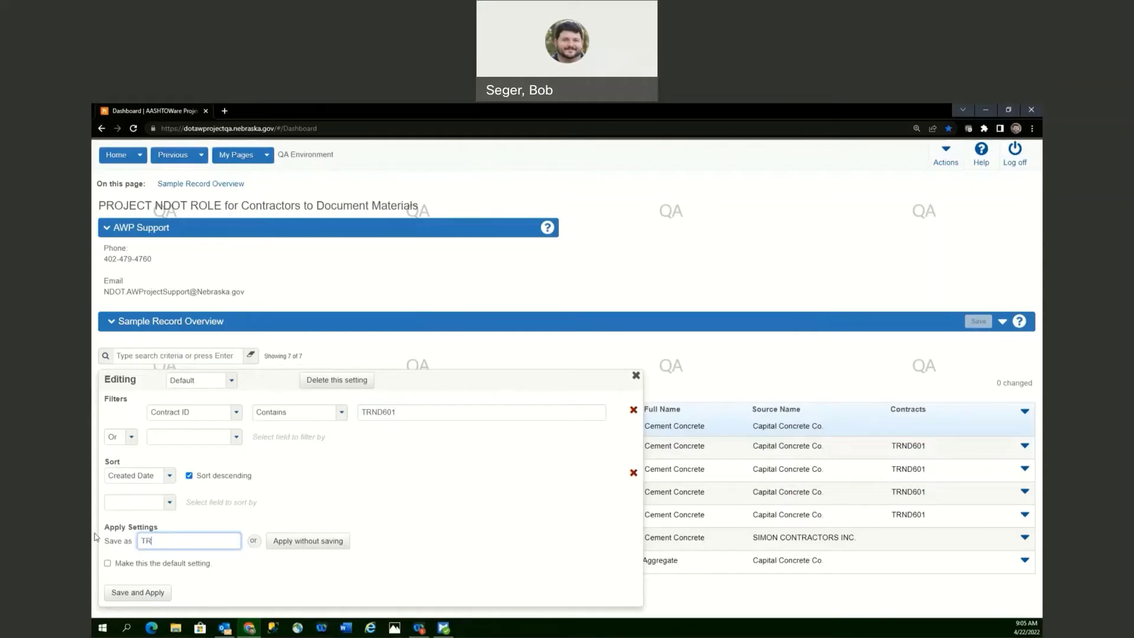
type("ND601")
left_click(278, 510)
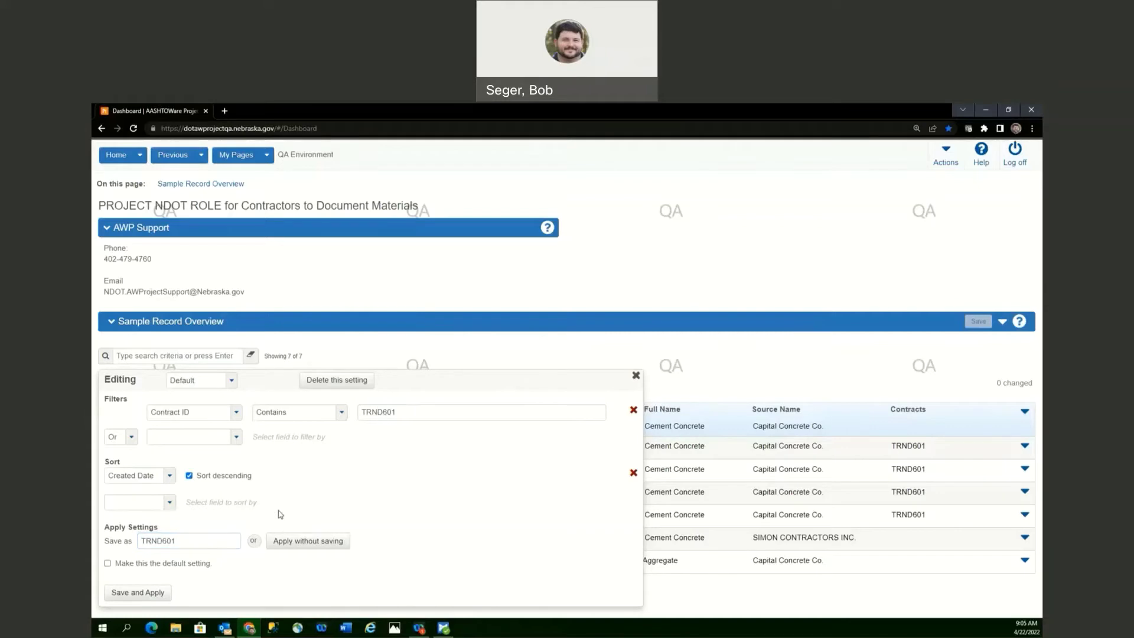
double_click(391, 411)
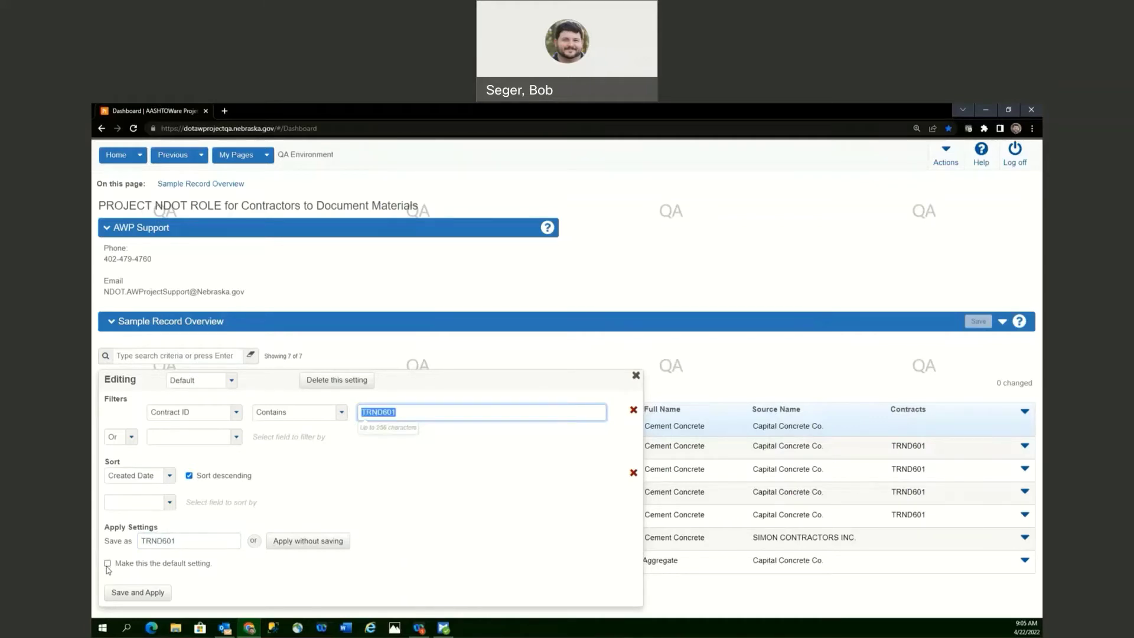
Step: Save and apply the TRND601 setting as the default, and reload the dashboard page
left_click(108, 564)
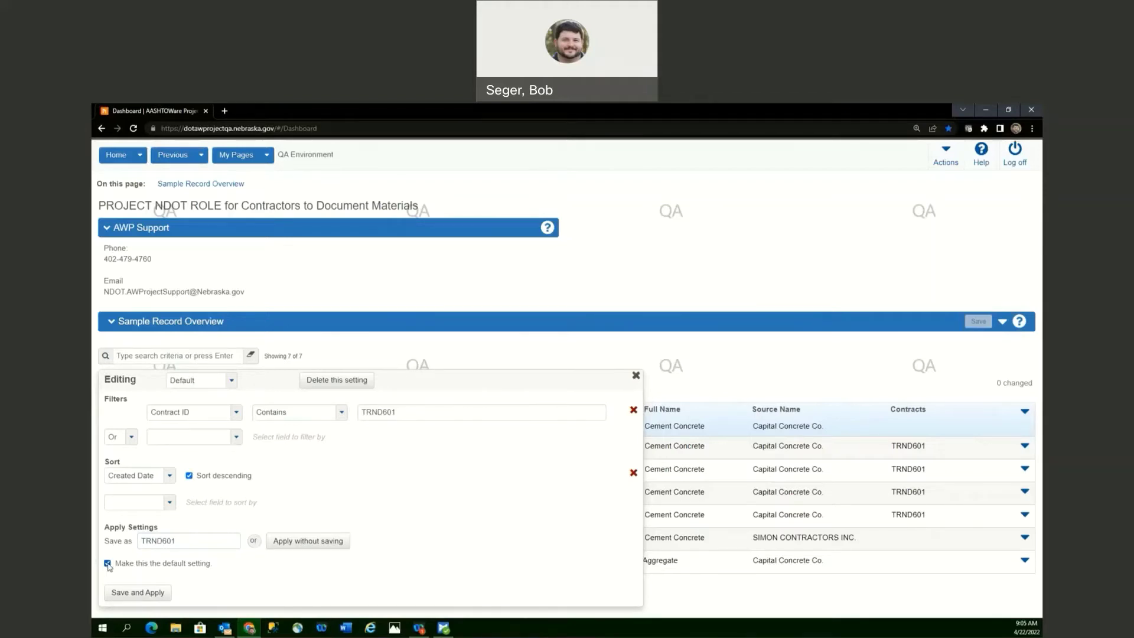
left_click(143, 593)
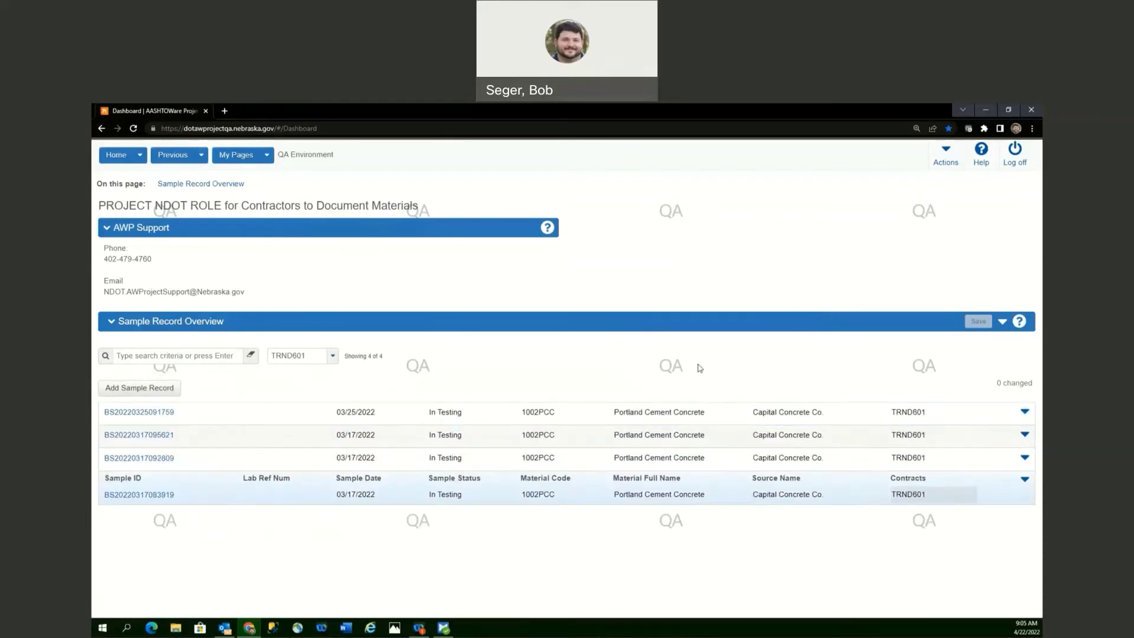
right_click(453, 270)
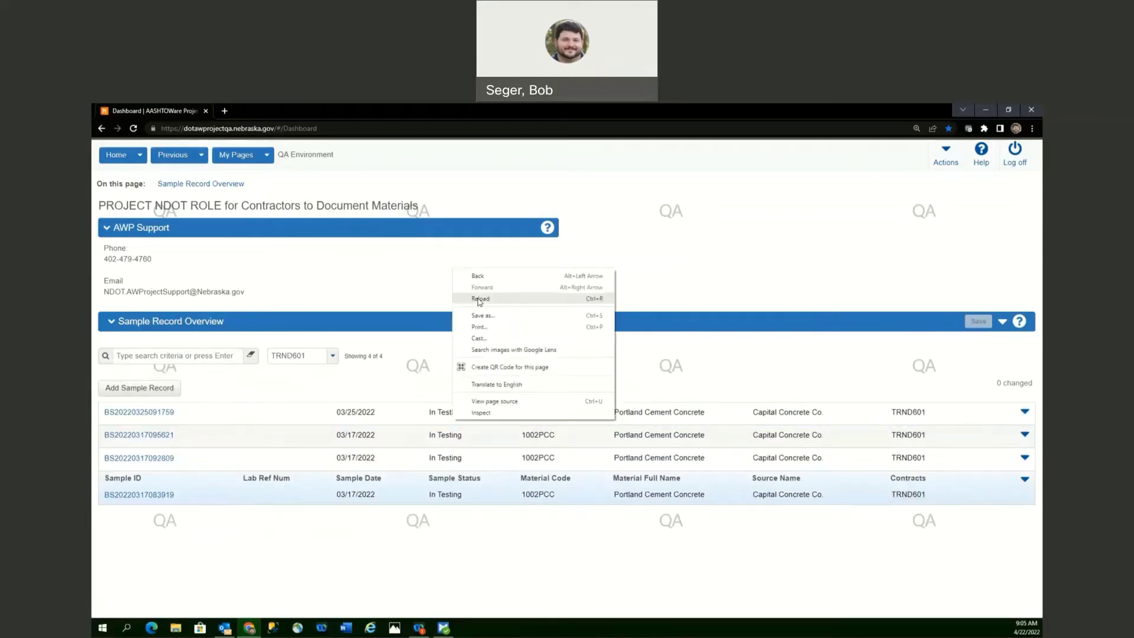
left_click(479, 300)
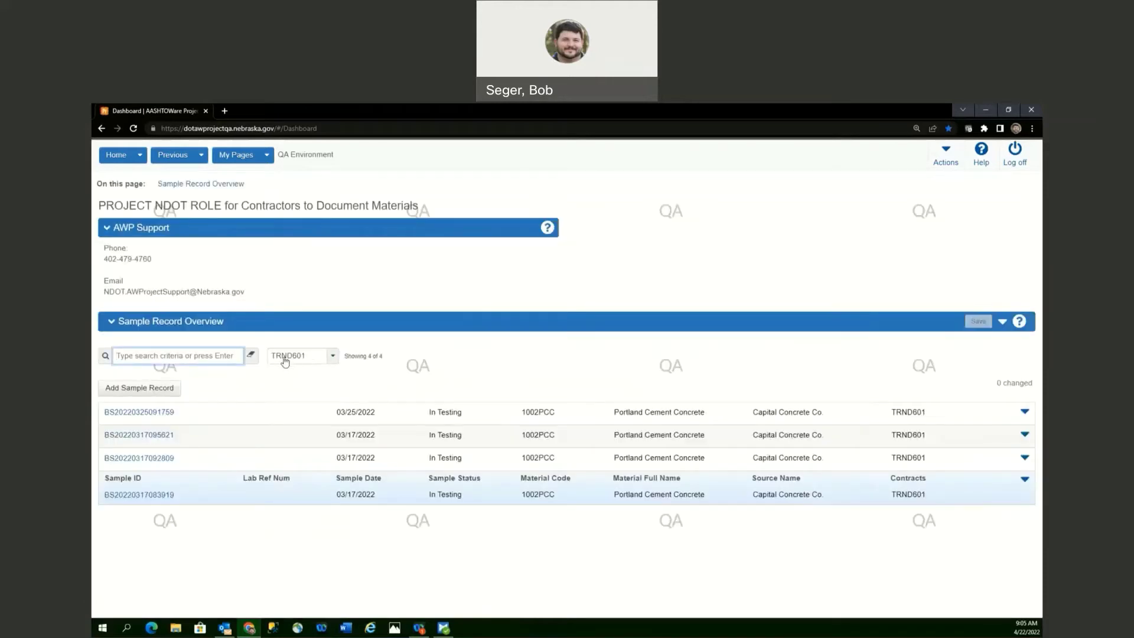
Step: Reopen the advanced filter settings and select the saved setting TRND601 for editing
left_click(318, 359)
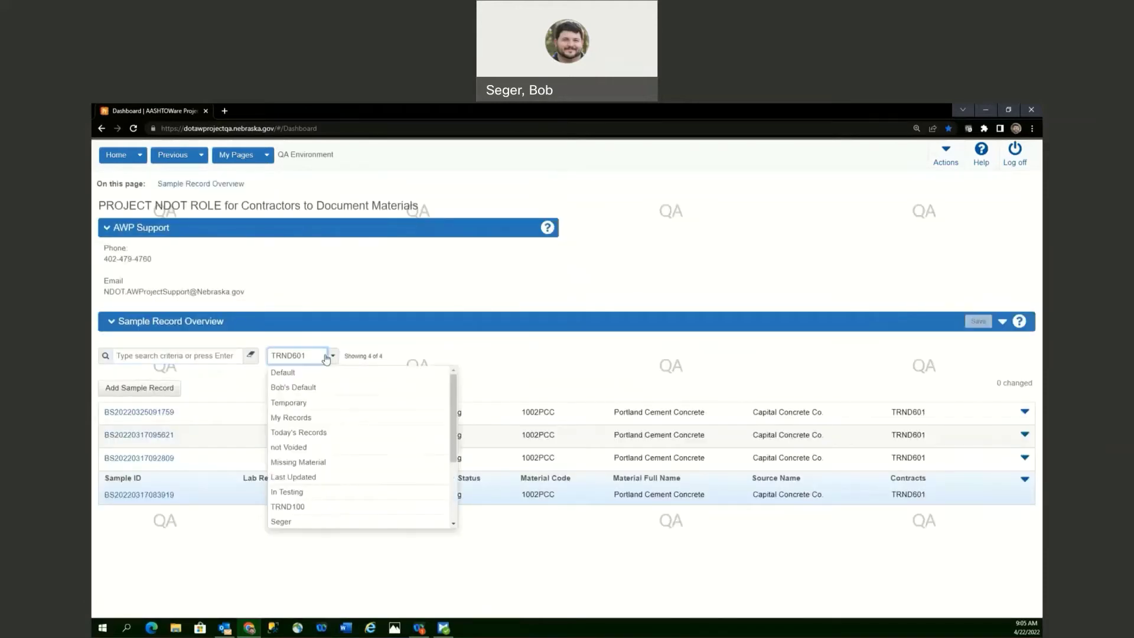
left_click(326, 358)
left_click(326, 358)
scroll(291, 508, "down", 3)
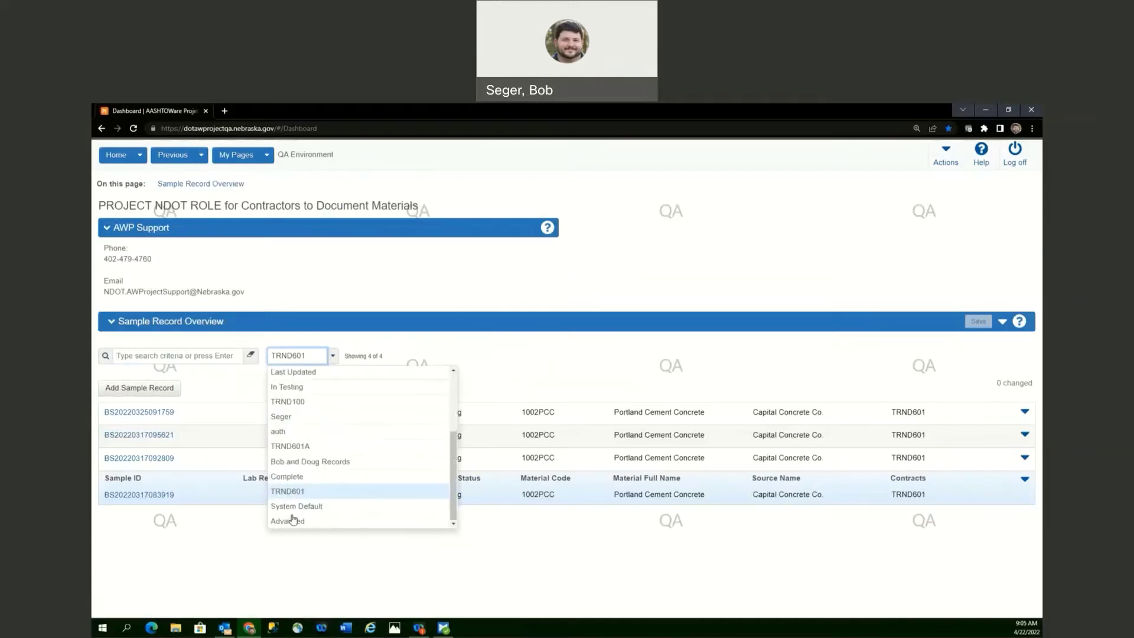
left_click(290, 522)
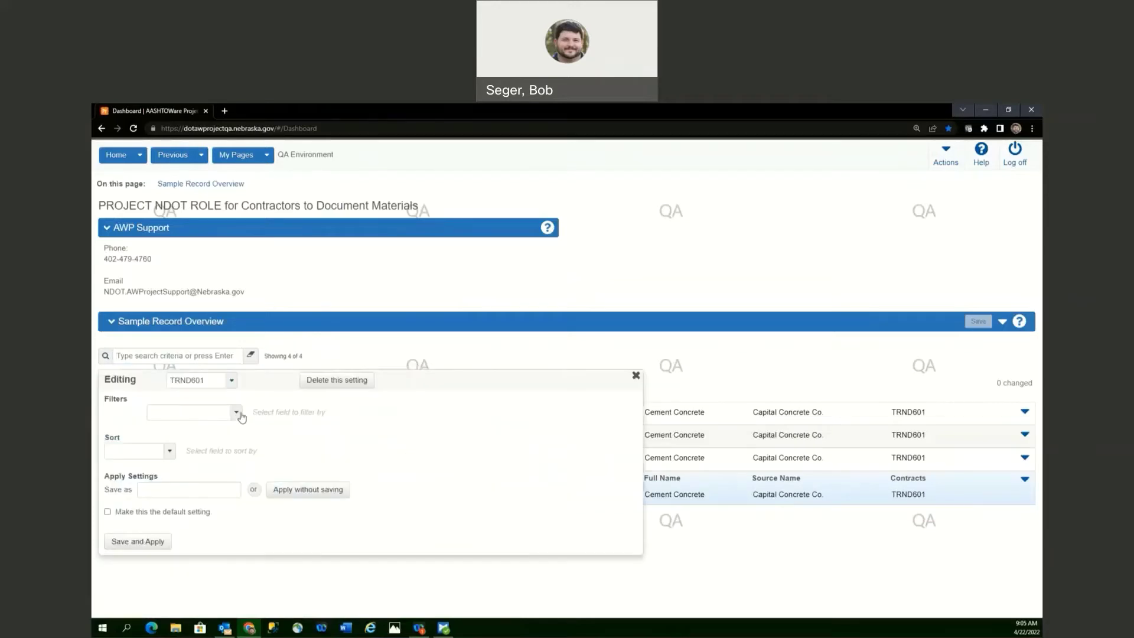
left_click(231, 380)
left_click(223, 402)
left_click(232, 380)
scroll(224, 455, "down", 3)
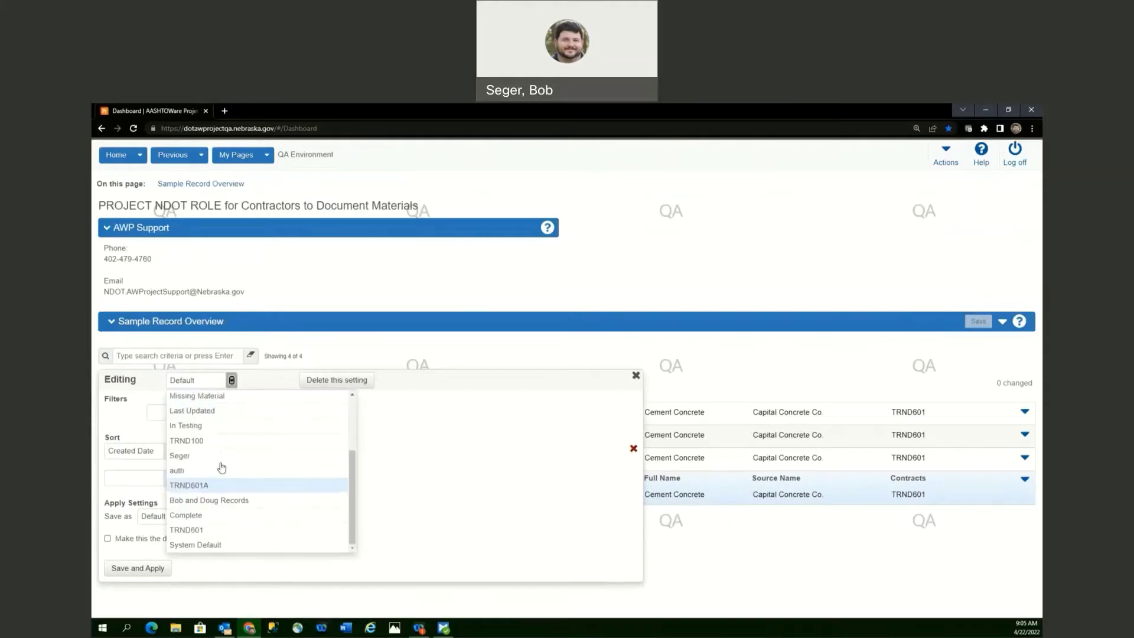
left_click(230, 530)
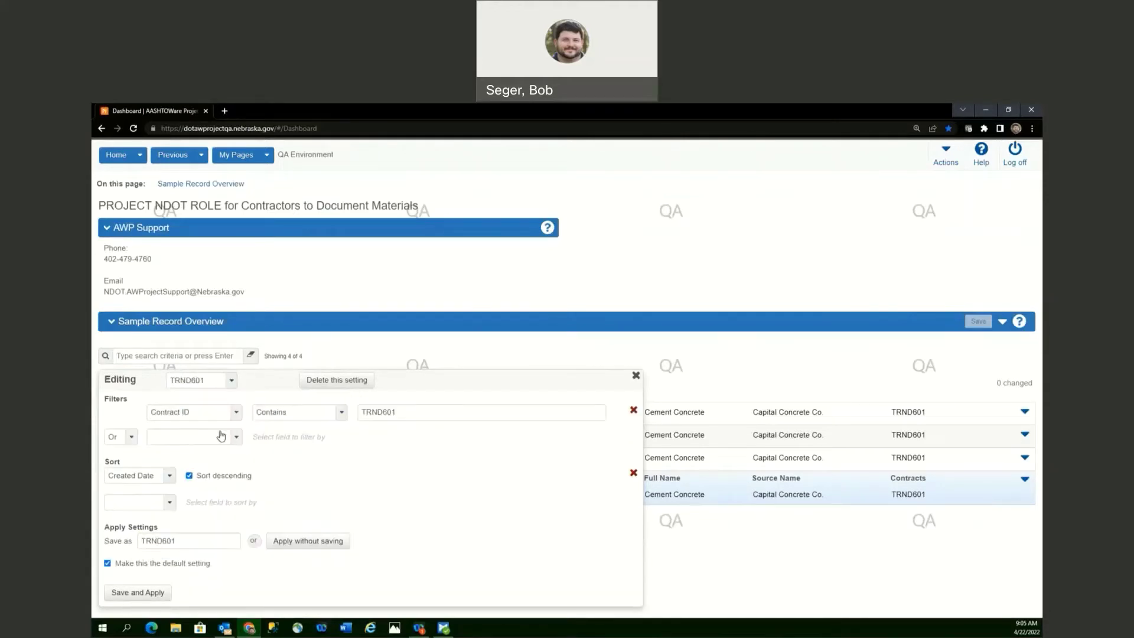
Step: Try joining a Lab Reference Number filter to the contract filter with And and Or, and discard the added filter
left_click(133, 443)
left_click(125, 470)
left_click(177, 444)
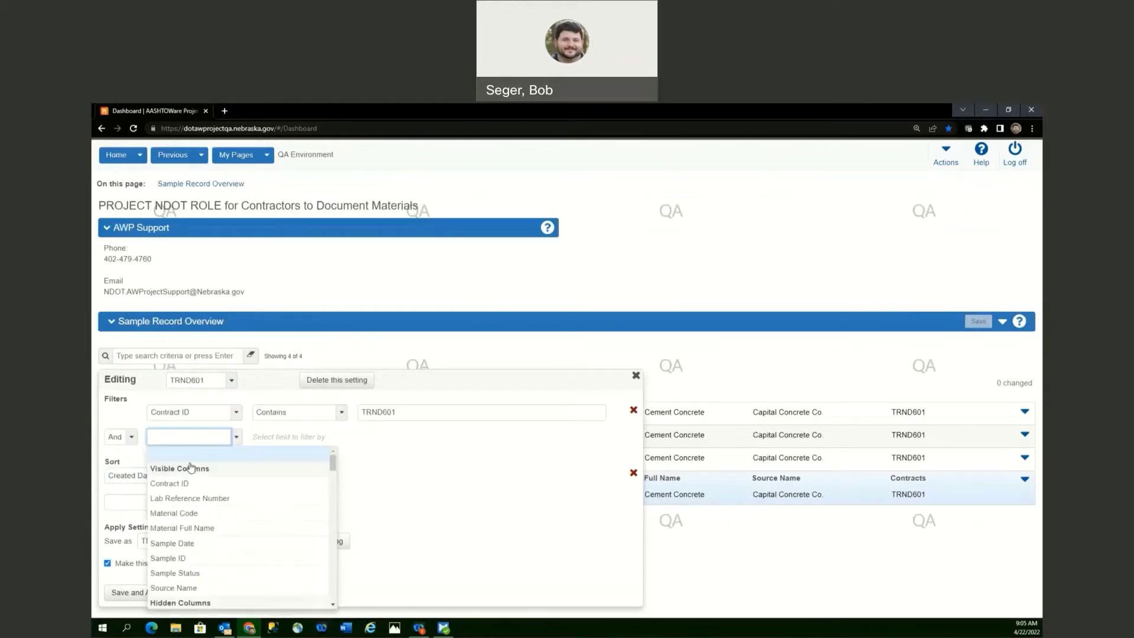
left_click(201, 500)
left_click(131, 438)
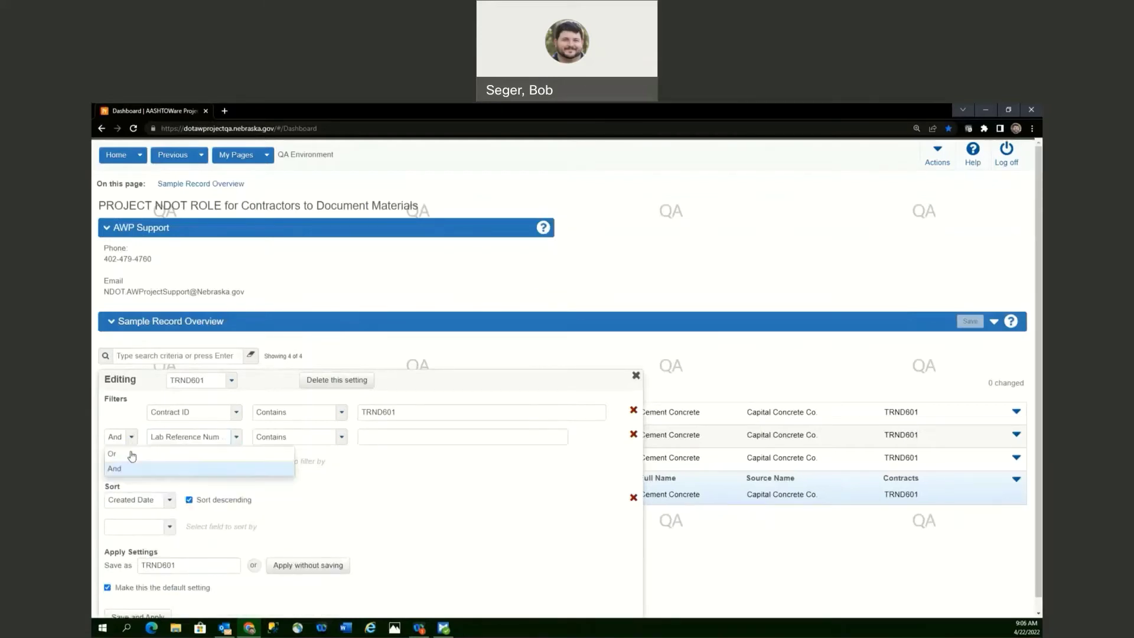
left_click(133, 456)
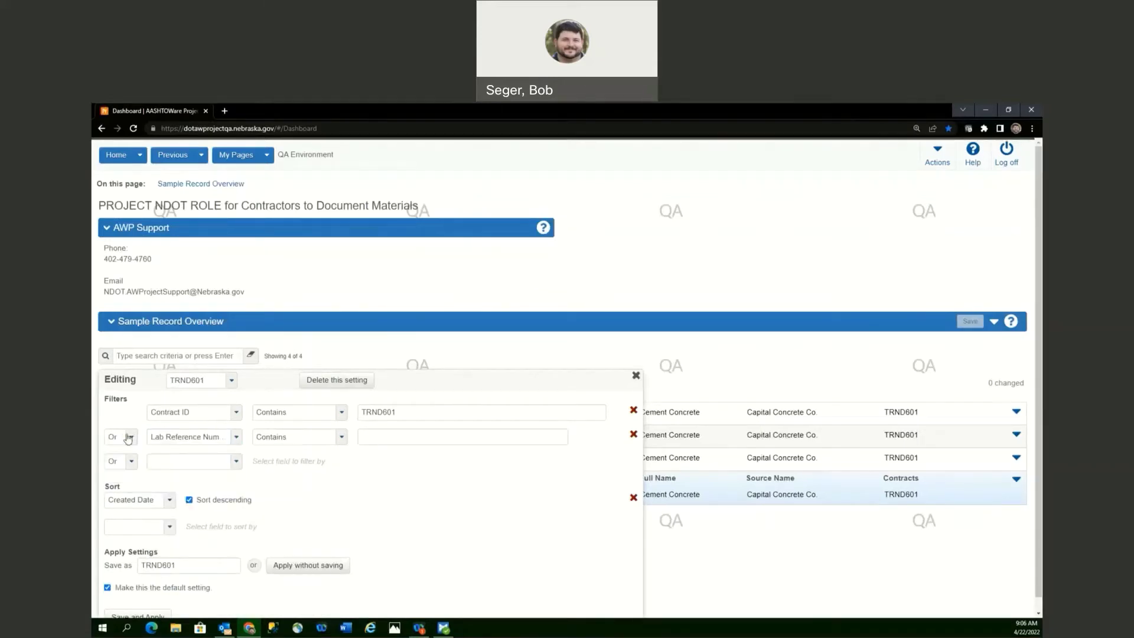
left_click(634, 436)
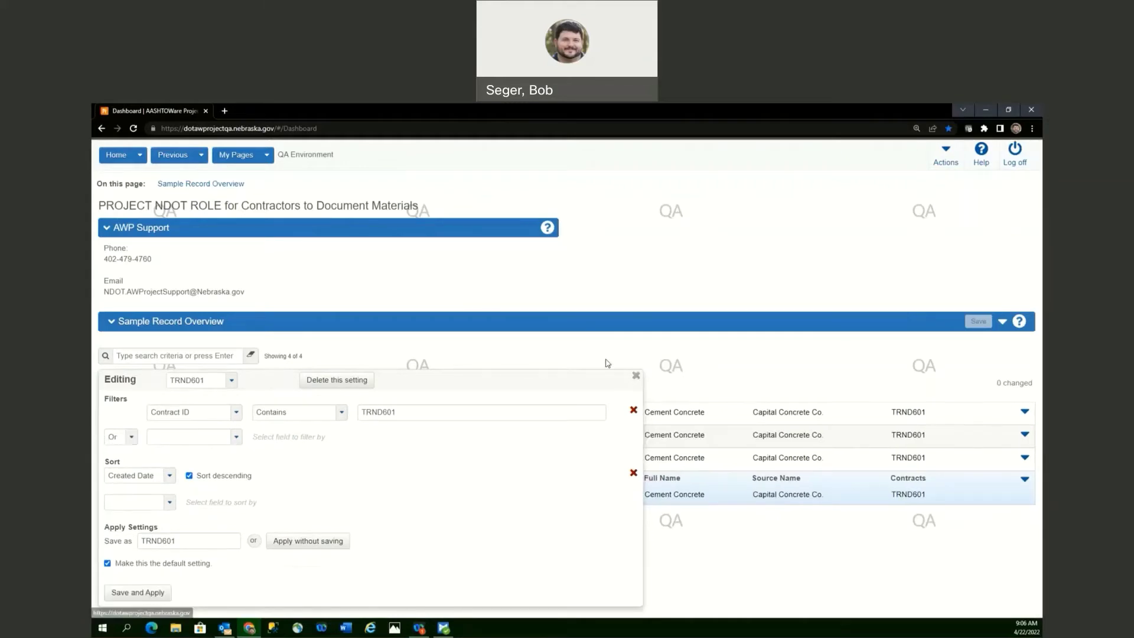
left_click(635, 375)
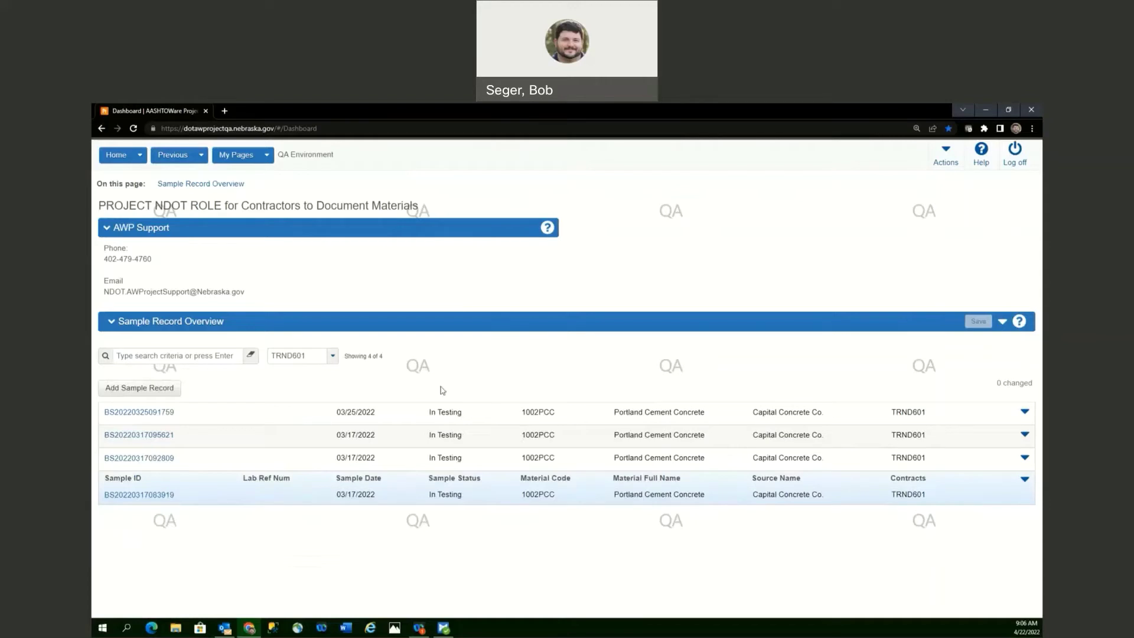
Step: Apply the System Default setting to the Sample Record Overview and check its advanced filter settings
left_click(332, 355)
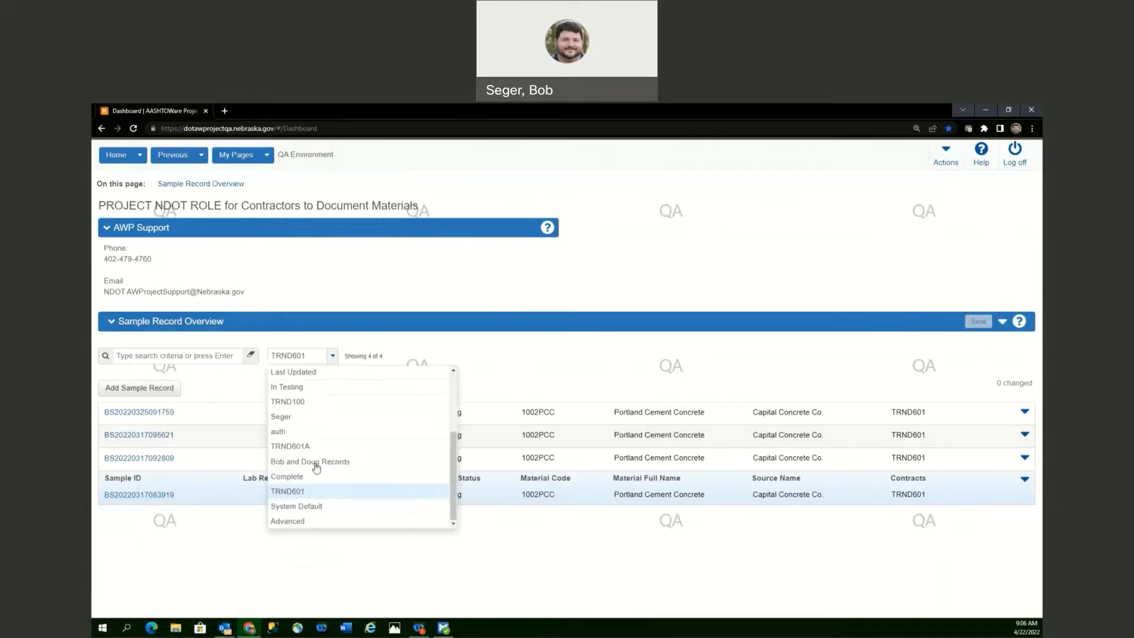
left_click(315, 505)
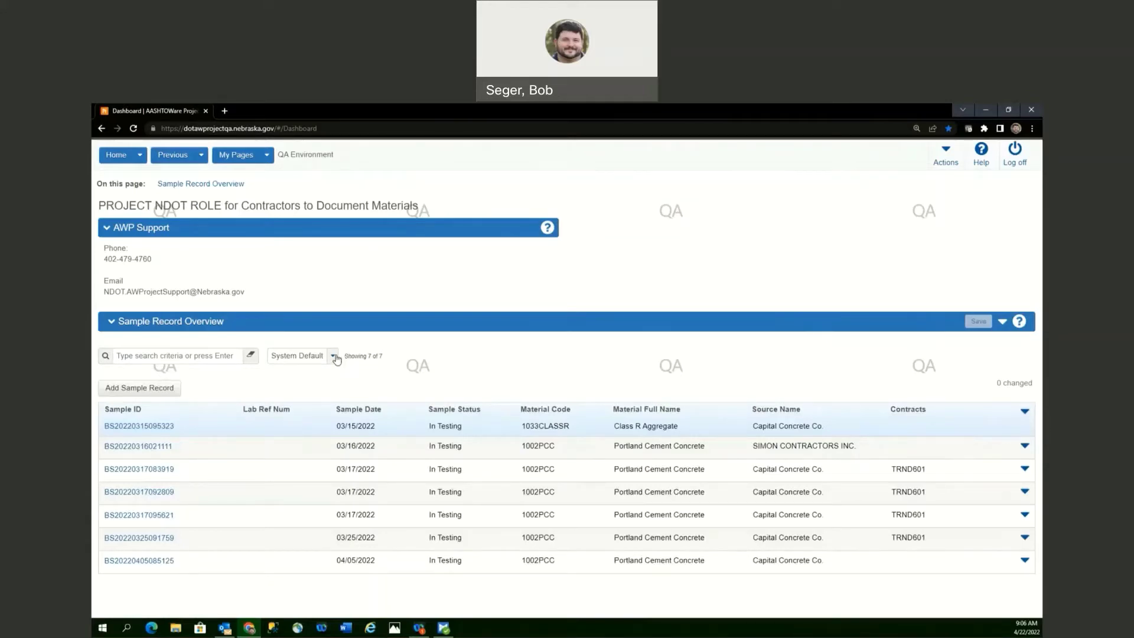
left_click(334, 356)
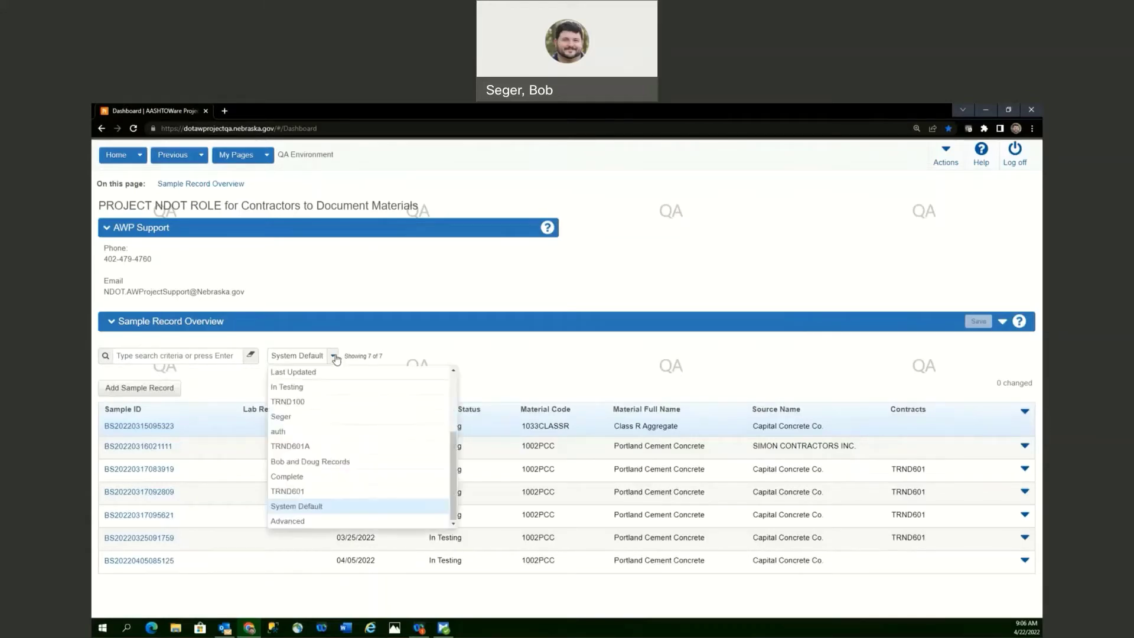
left_click(299, 521)
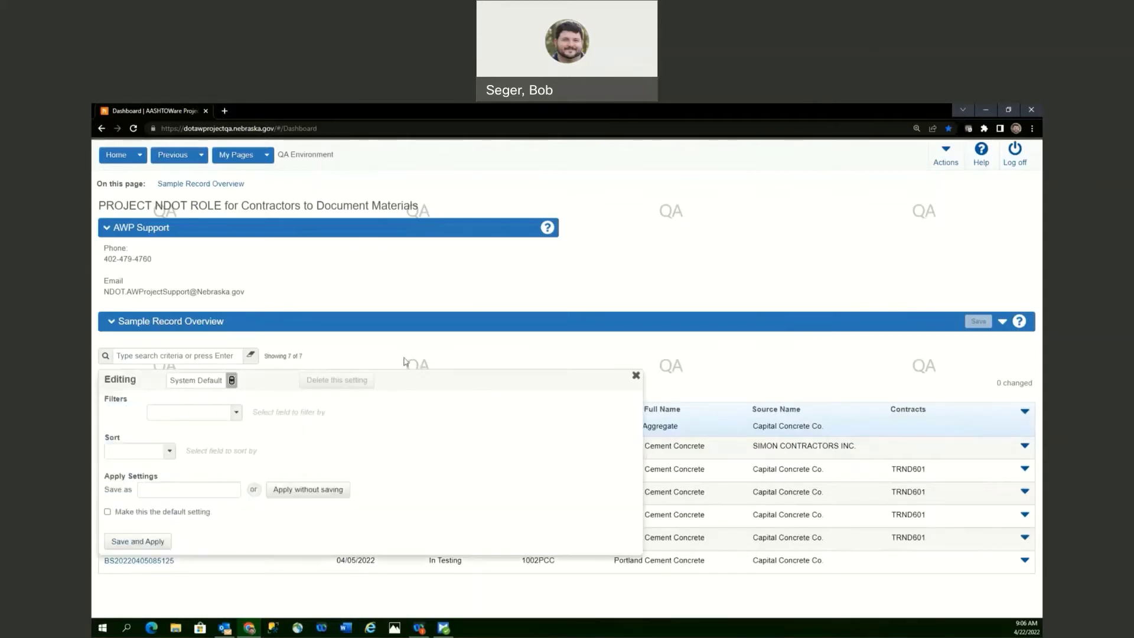
left_click(635, 376)
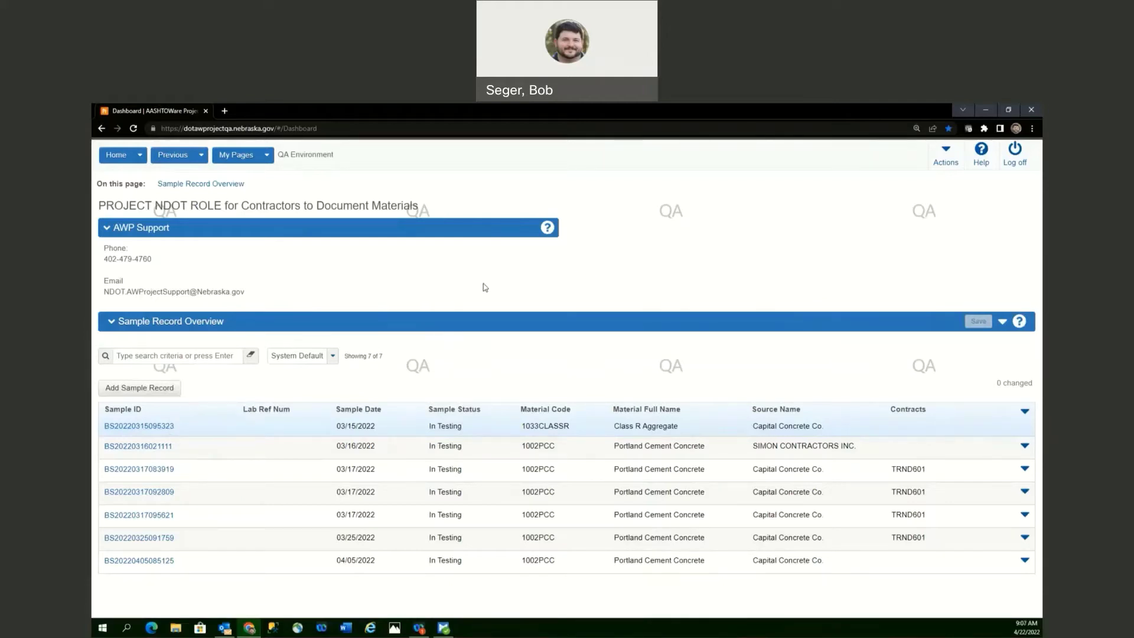
Step: Start a new sample record and set its material code to 1002PCC, Portland Cement Concrete
left_click(159, 388)
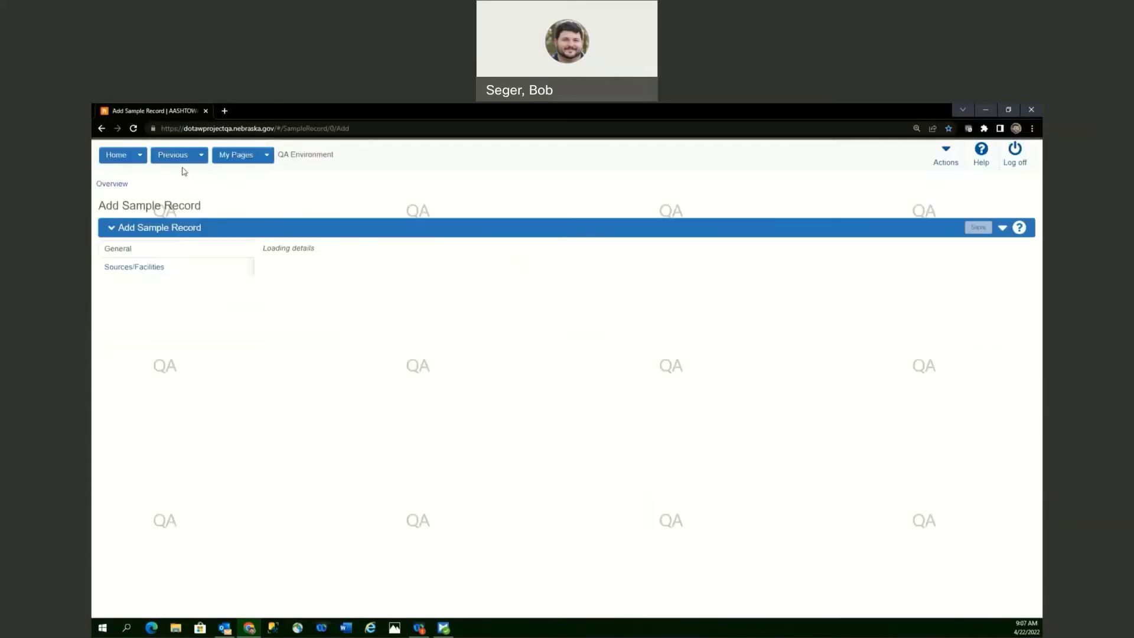
left_click_drag(107, 202, 228, 209)
left_click(308, 198)
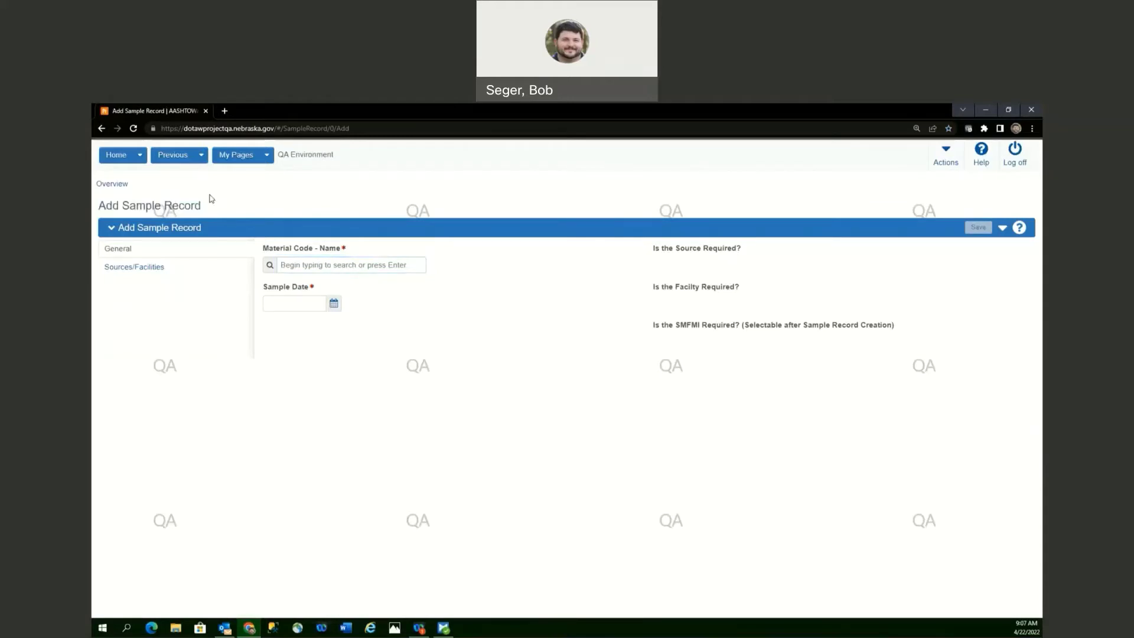
left_click(300, 264)
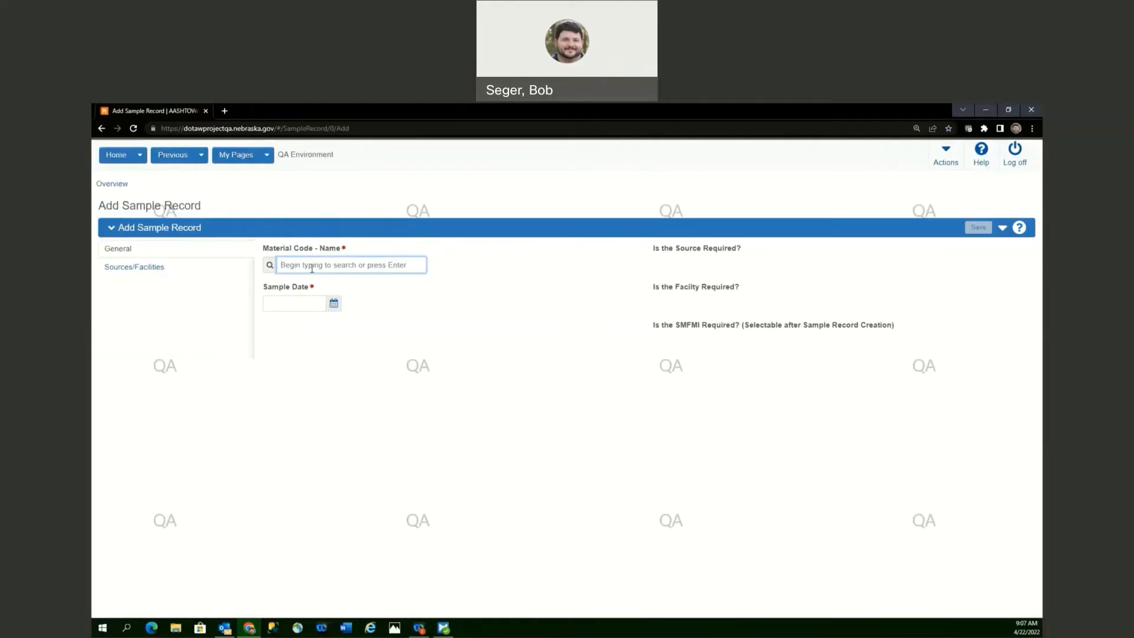
key("Return")
left_click(366, 281)
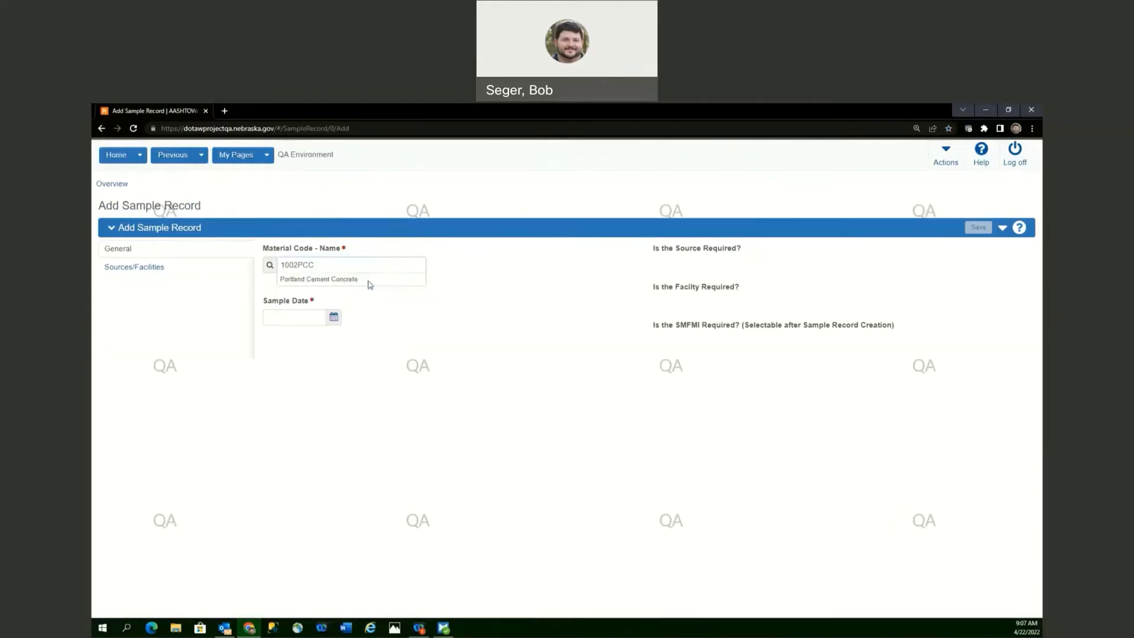
Step: Set the sample date to 04/22/2022 and check whether the material requires a source
left_click(334, 317)
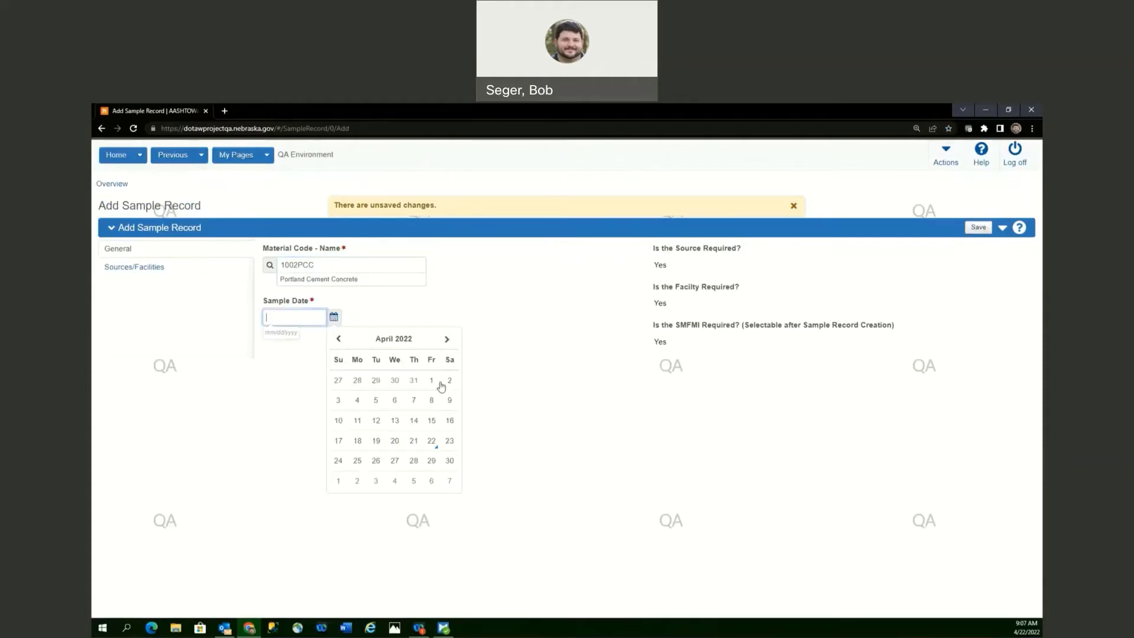
left_click(432, 442)
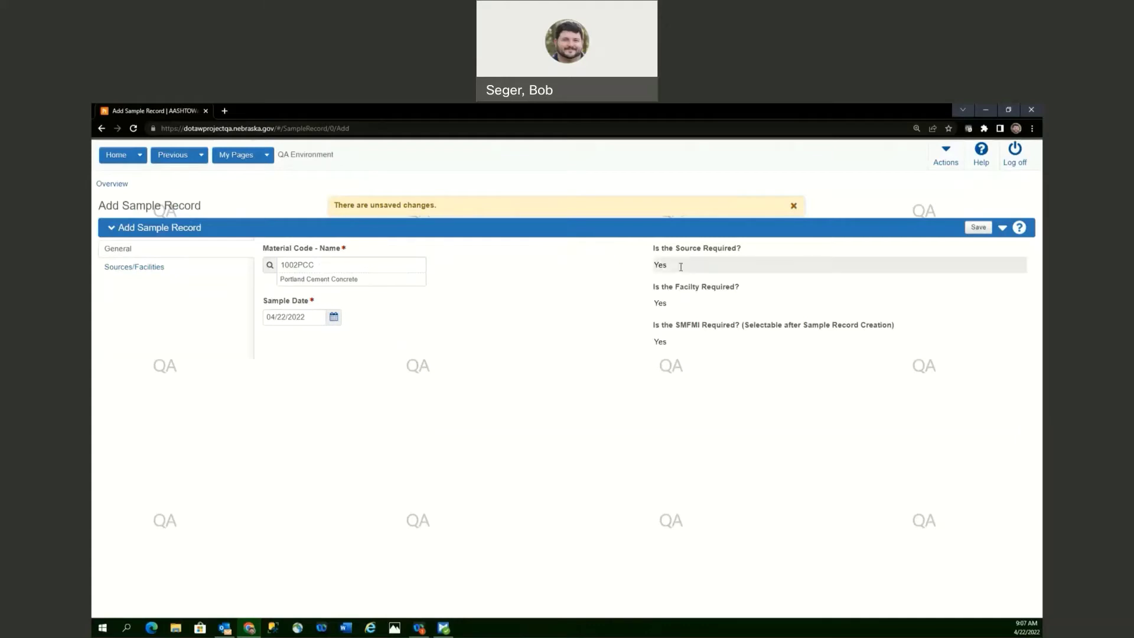
left_click_drag(654, 265, 667, 260)
left_click(689, 294)
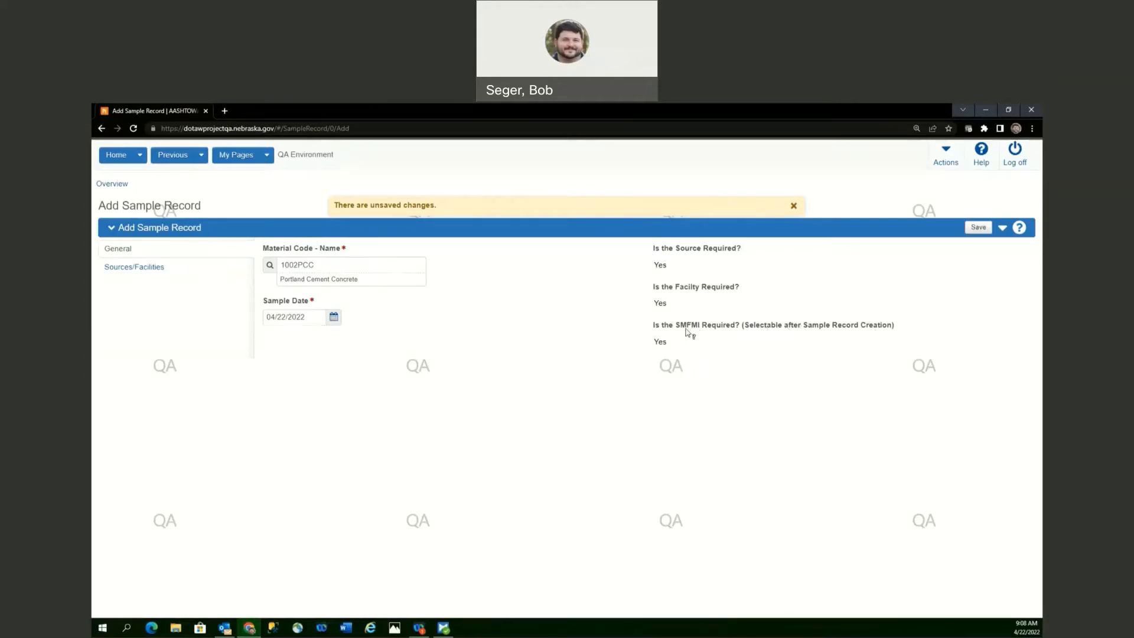
Step: Start selecting the primary source in the Sources/Facilities section, load the complete source list and check its filter options
left_click(130, 271)
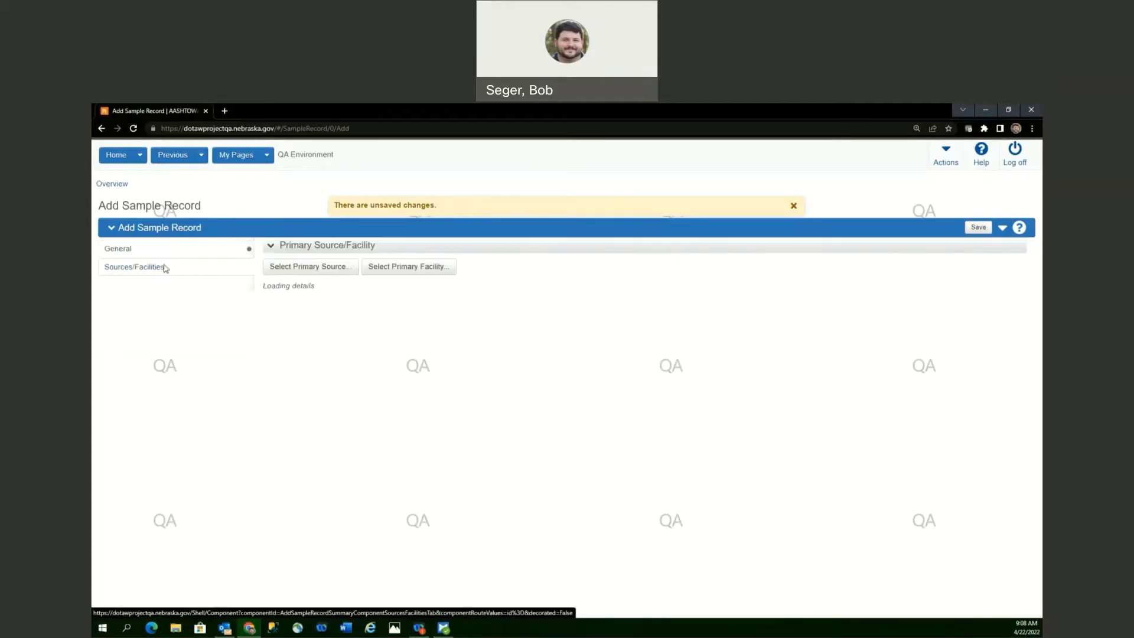
left_click(315, 270)
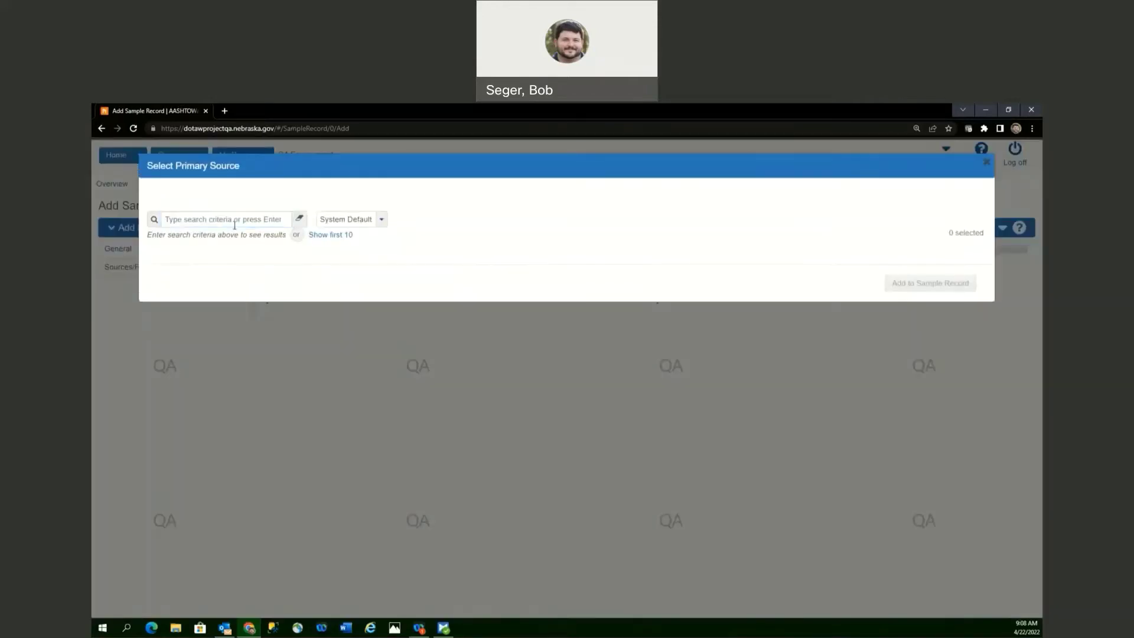
left_click(331, 235)
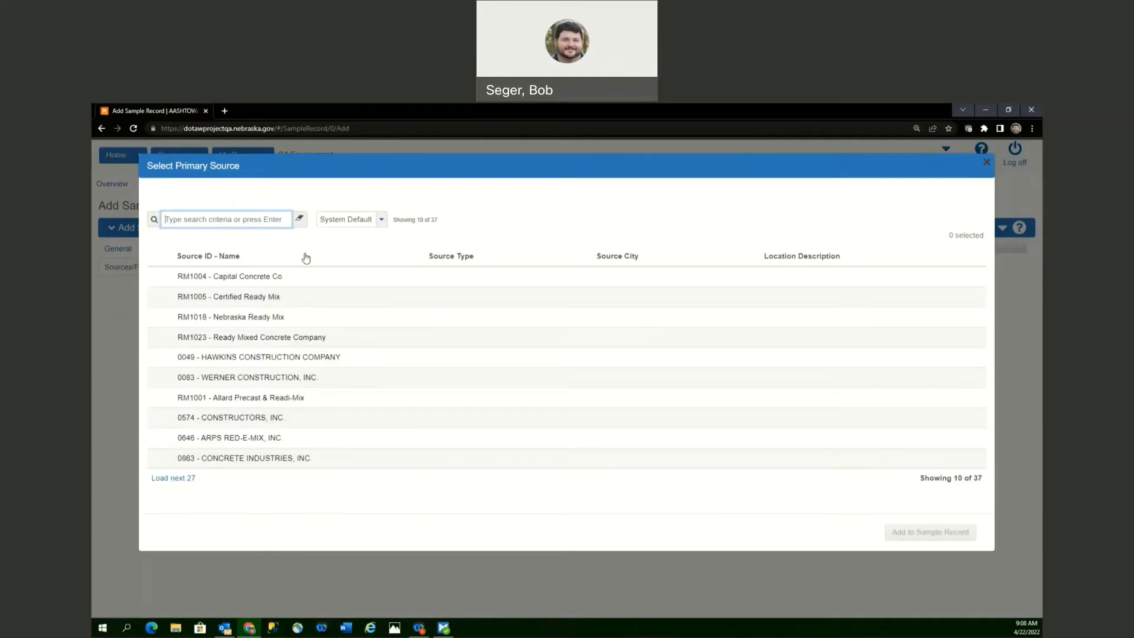
left_click(177, 479)
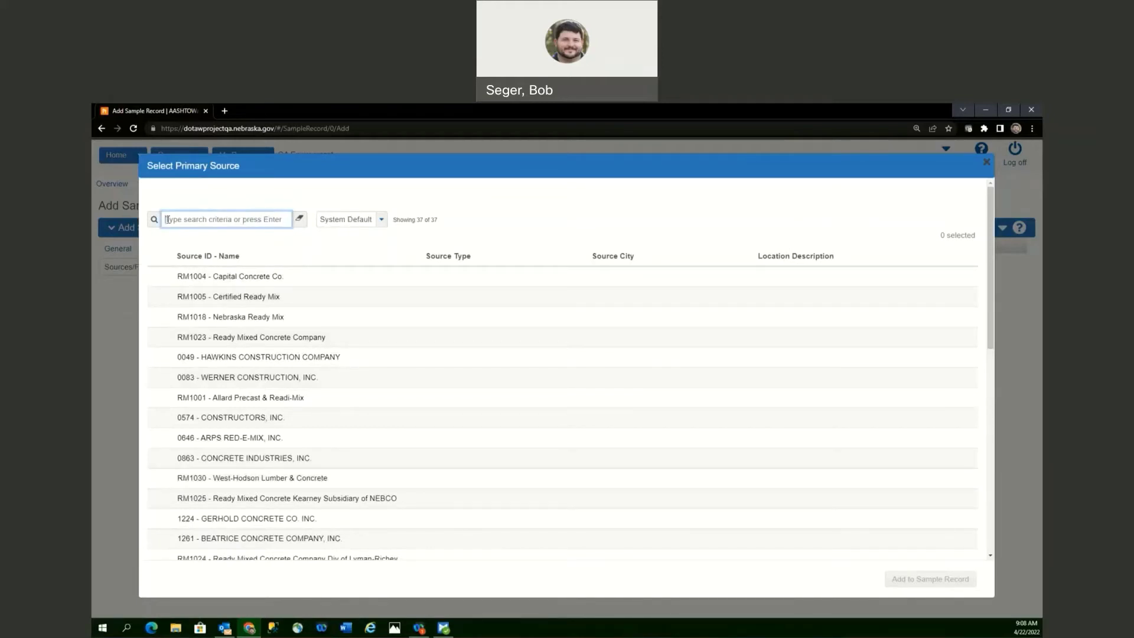
left_click(357, 222)
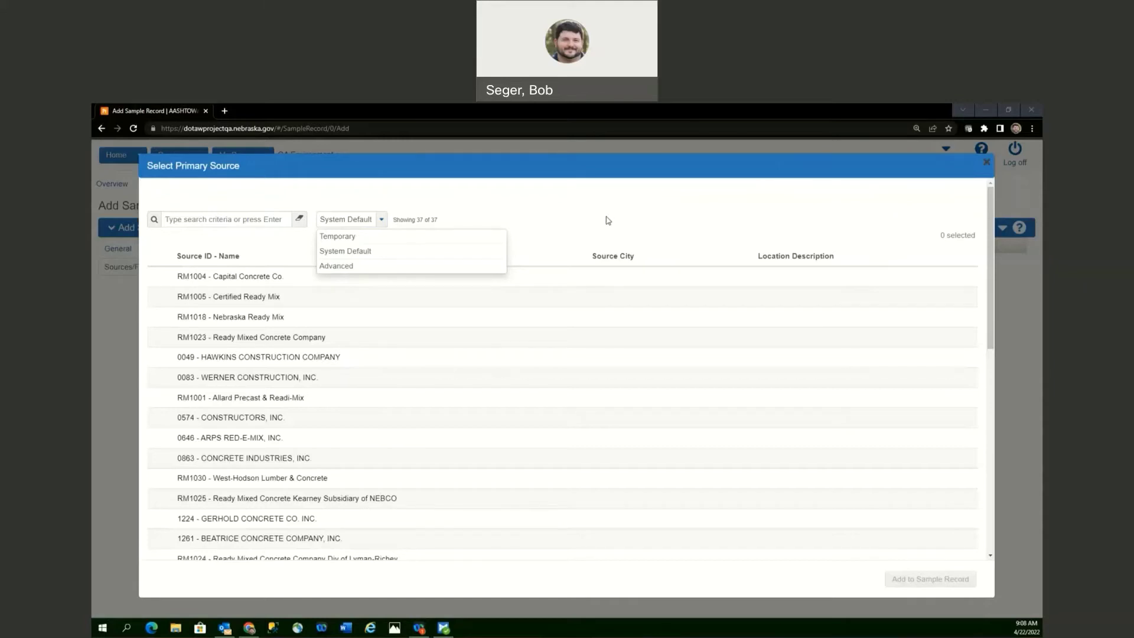
left_click(491, 193)
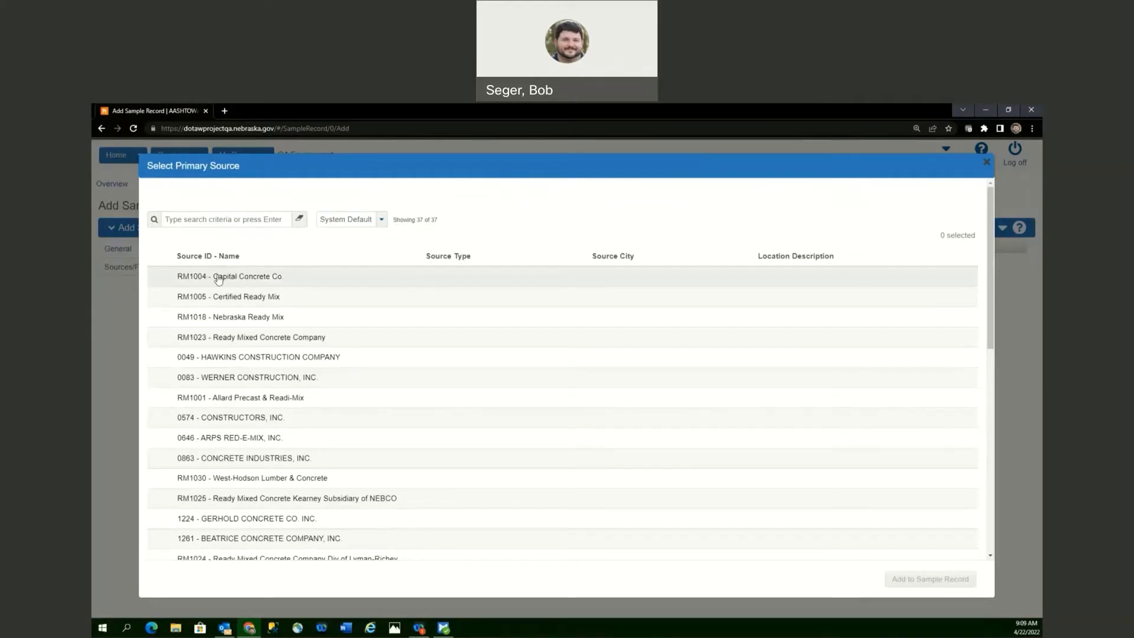
Step: Add RM1004 - Capital Concrete Co. to the sample record as its primary source
left_click(245, 277)
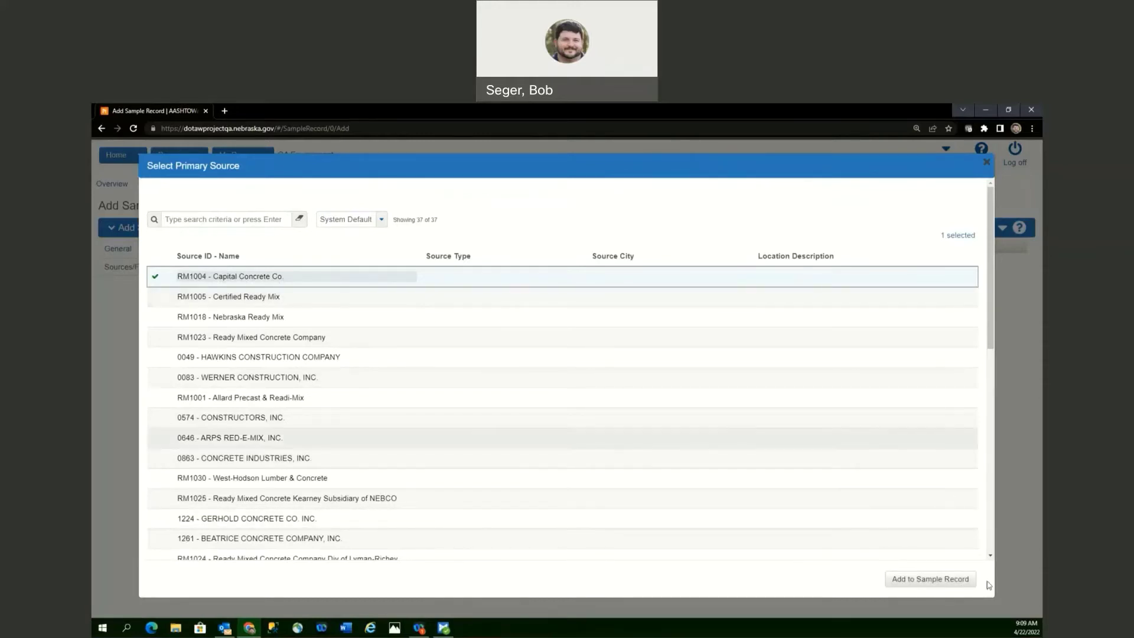
left_click(925, 582)
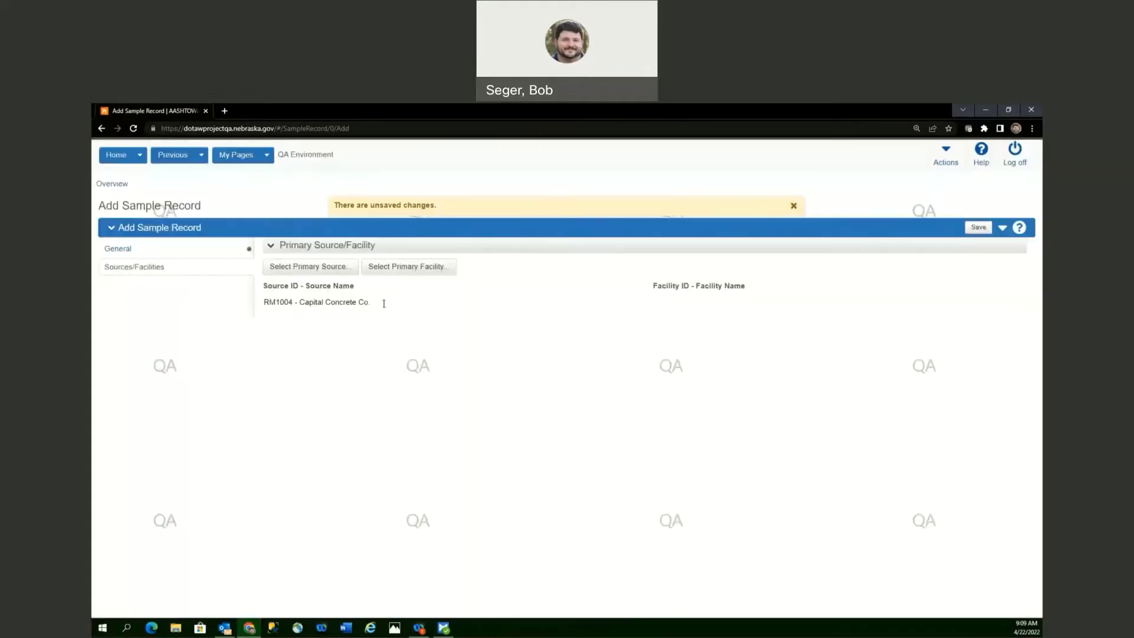
left_click_drag(378, 303, 250, 312)
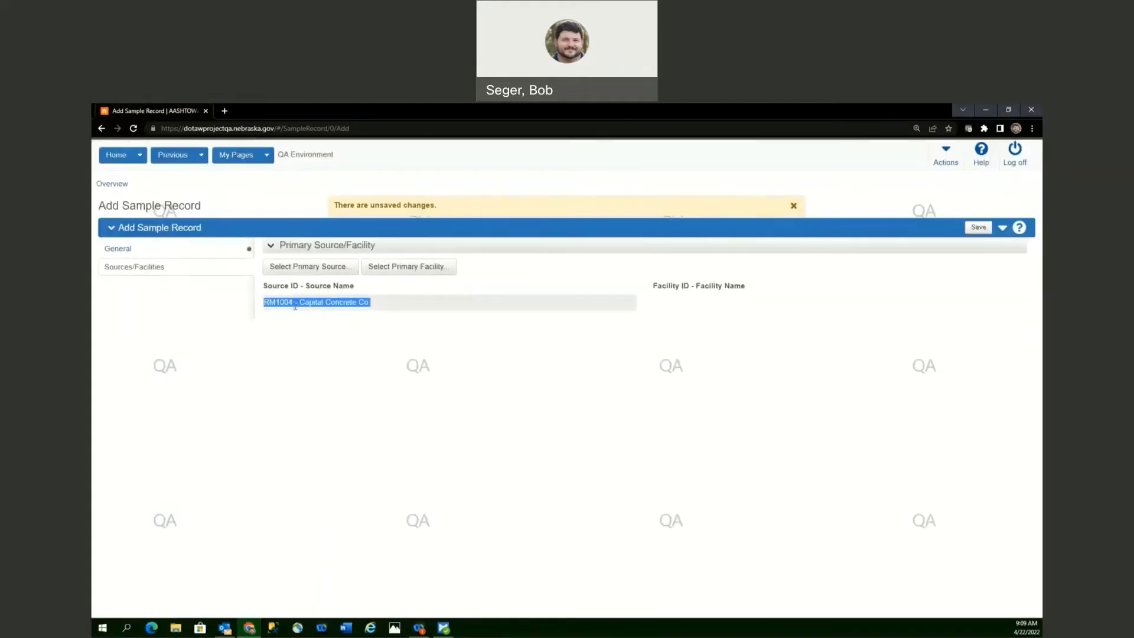
left_click(638, 307)
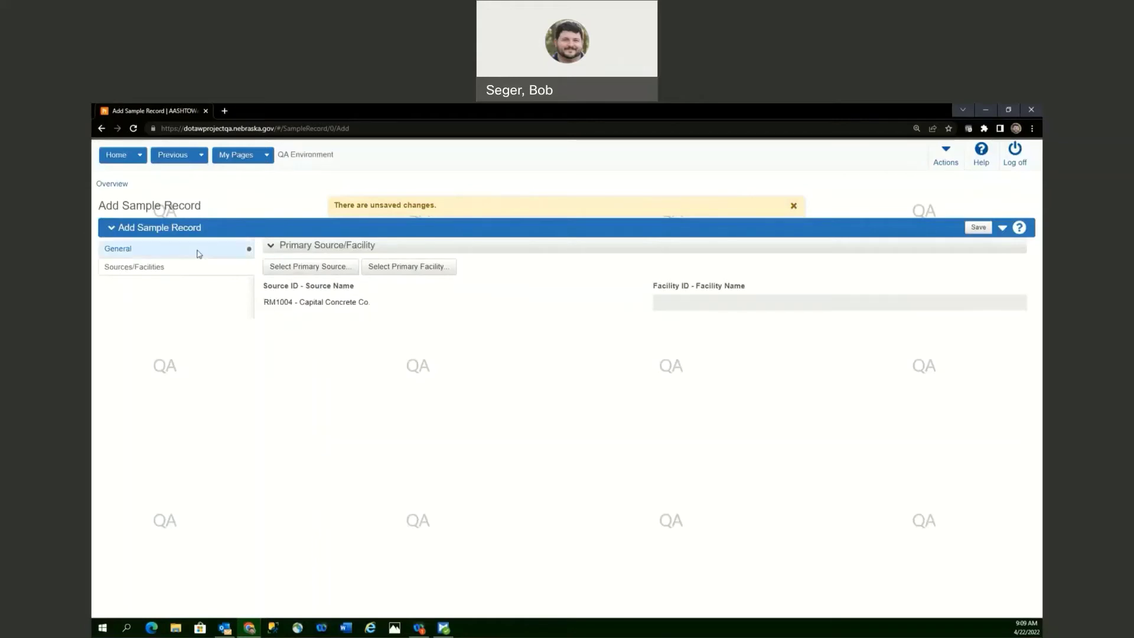
Step: Recheck the general details and add RM1004-1 - Lincoln Plant No. 1 to the sample record as its primary facility
left_click(177, 248)
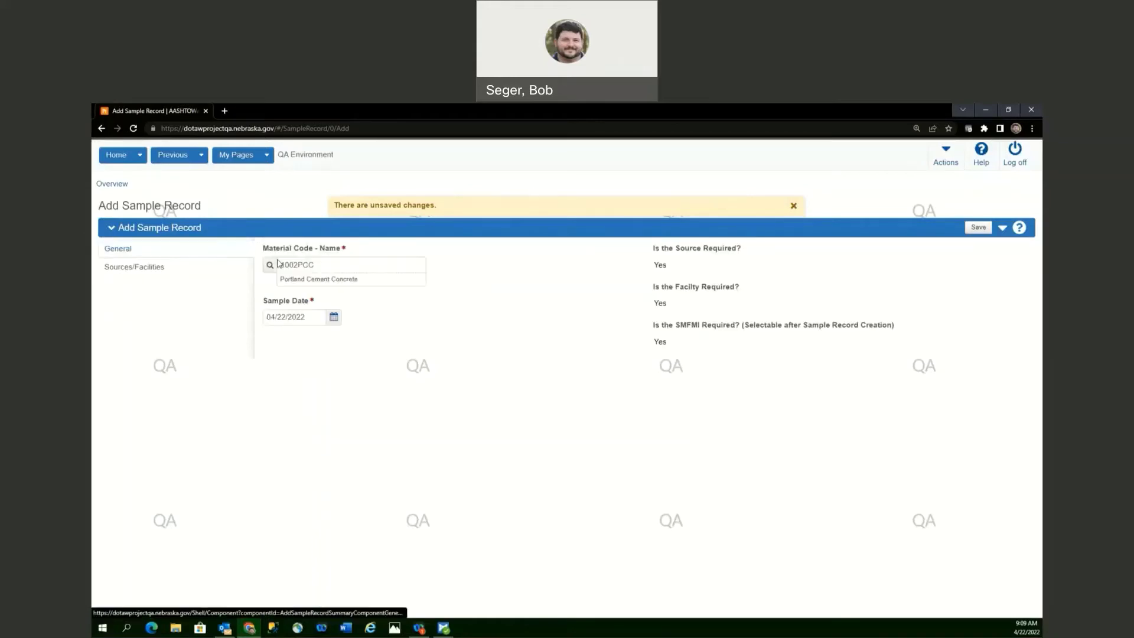
left_click(198, 268)
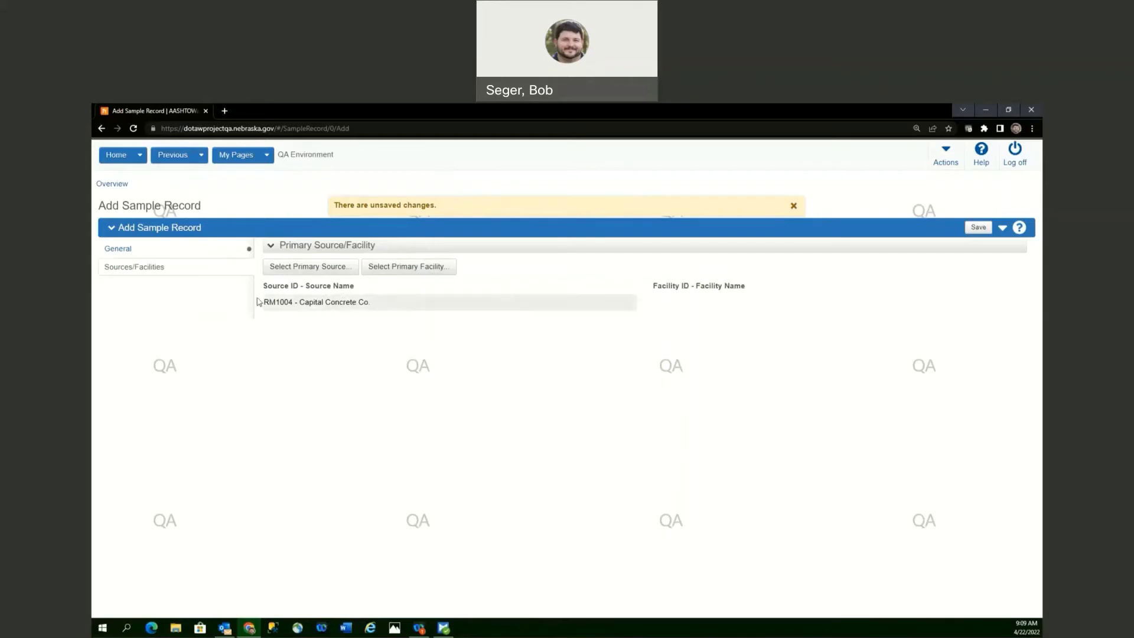
left_click_drag(372, 302, 249, 303)
left_click(410, 271)
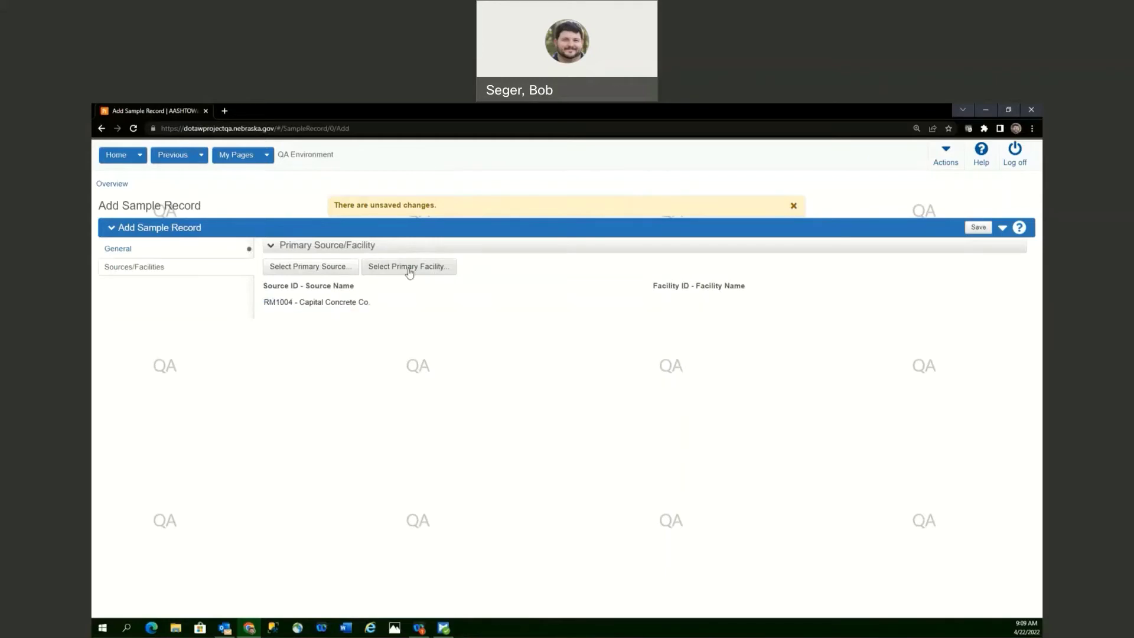
left_click(410, 270)
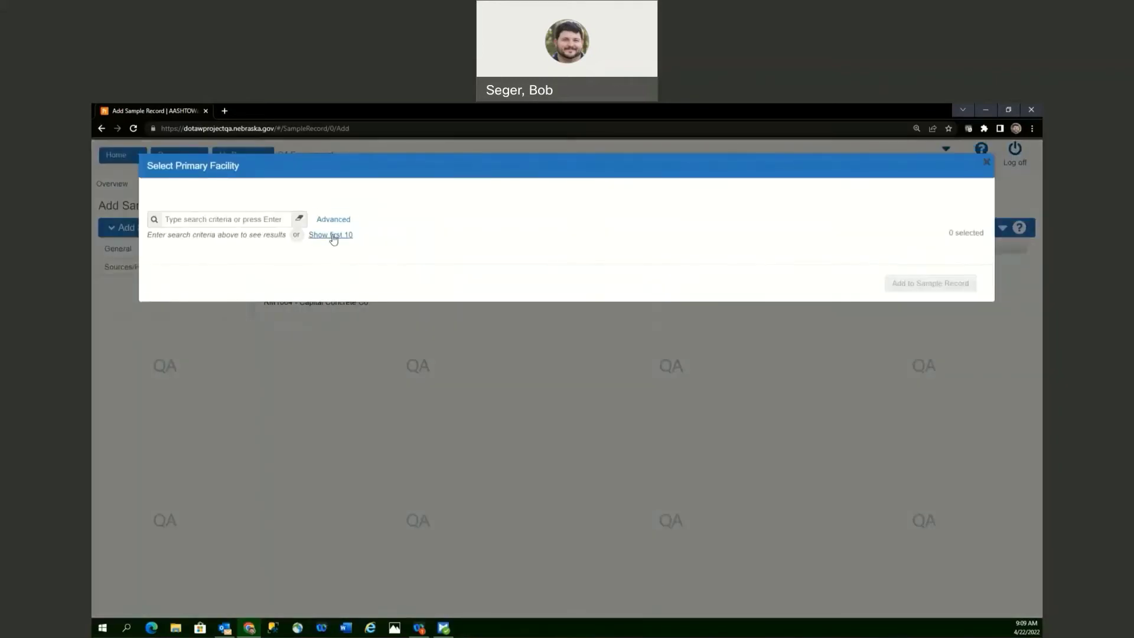
left_click(235, 220)
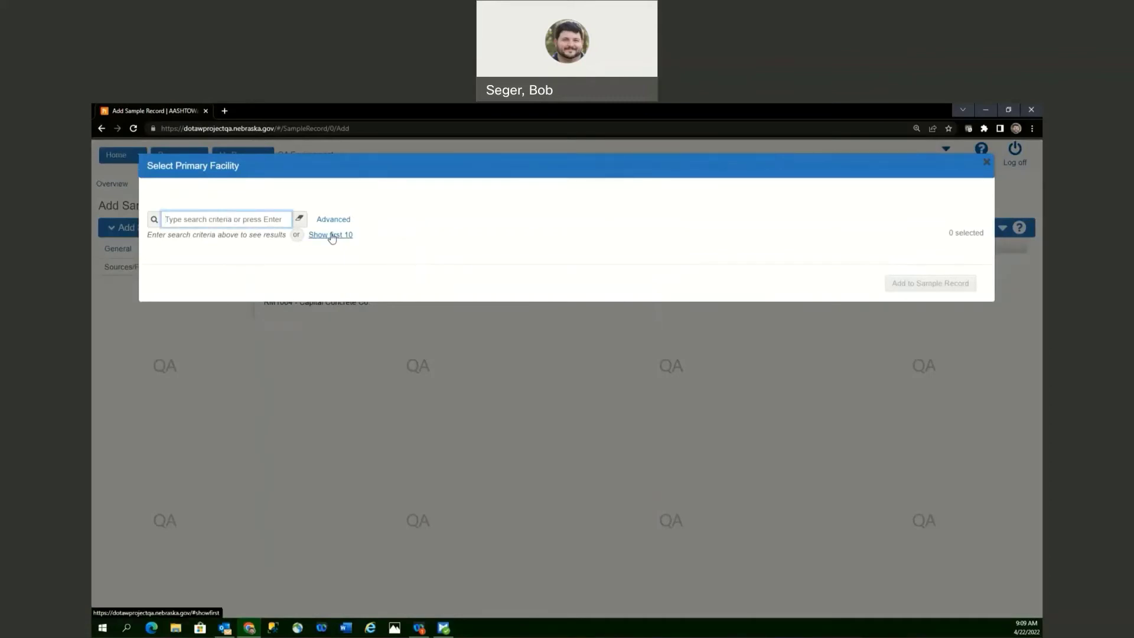
left_click(332, 235)
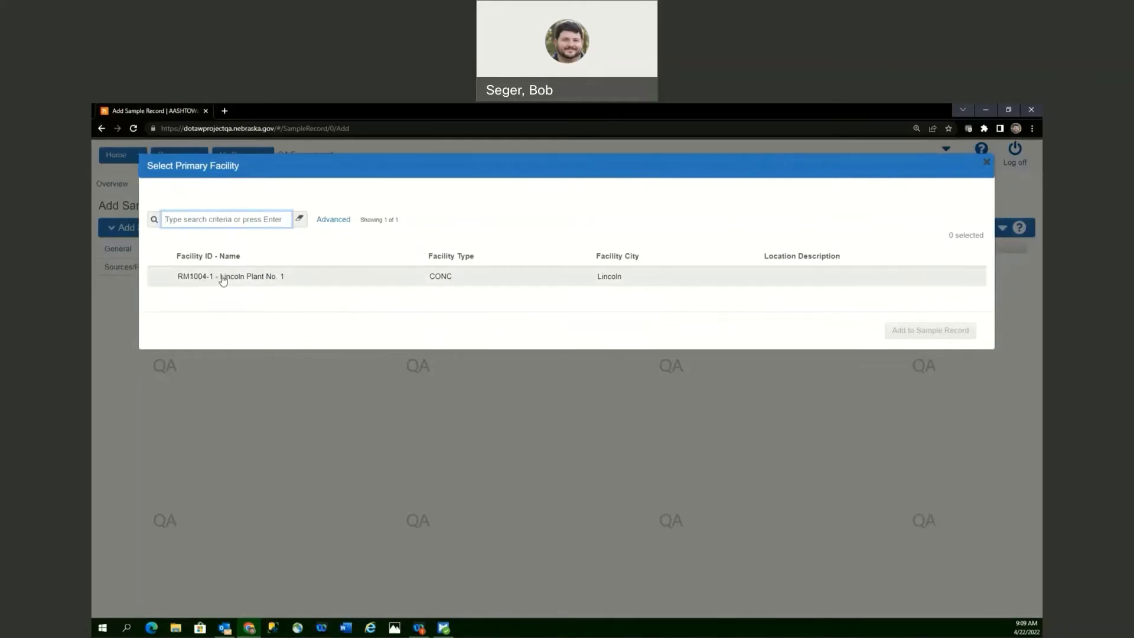
left_click(222, 279)
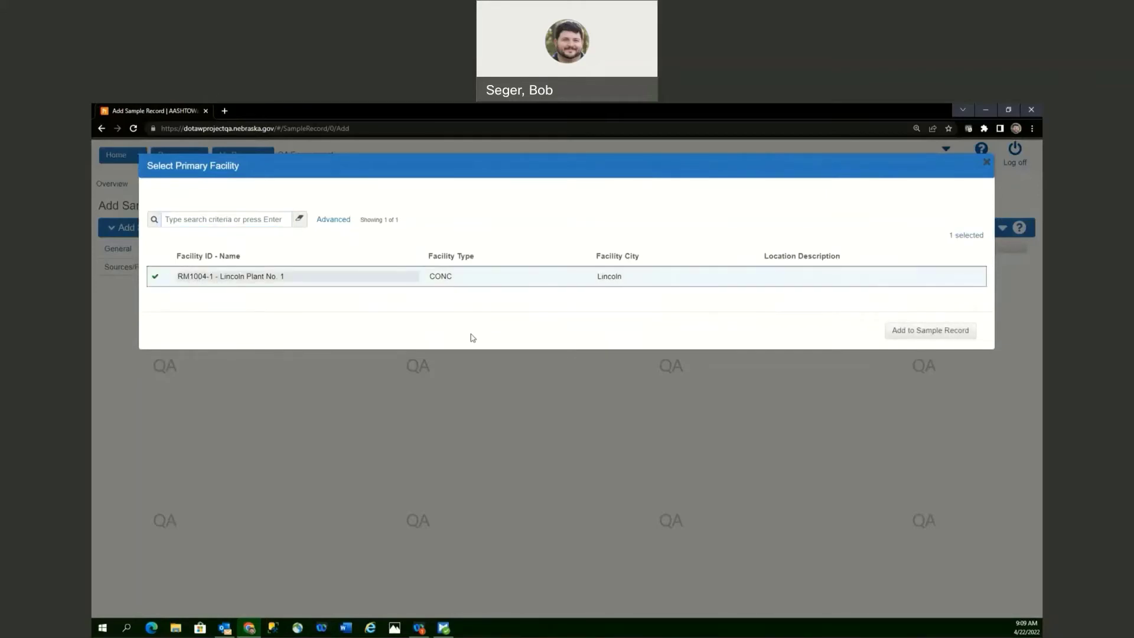
left_click(909, 330)
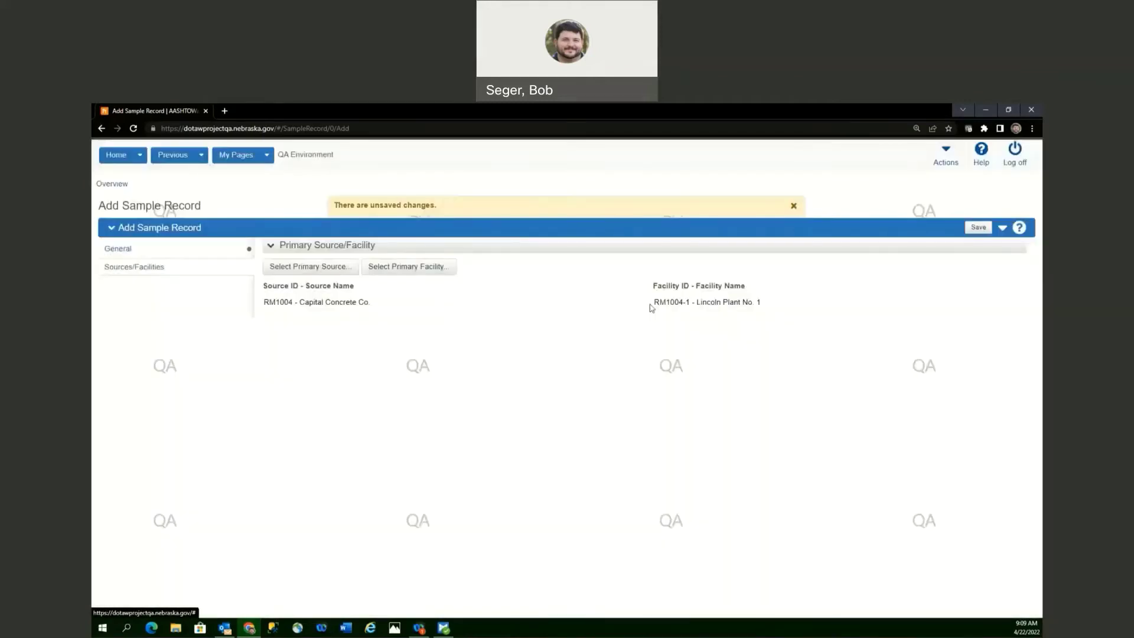
Step: Review the chosen primary source and facility and the general details, and save the new sample record
left_click_drag(280, 301, 841, 302)
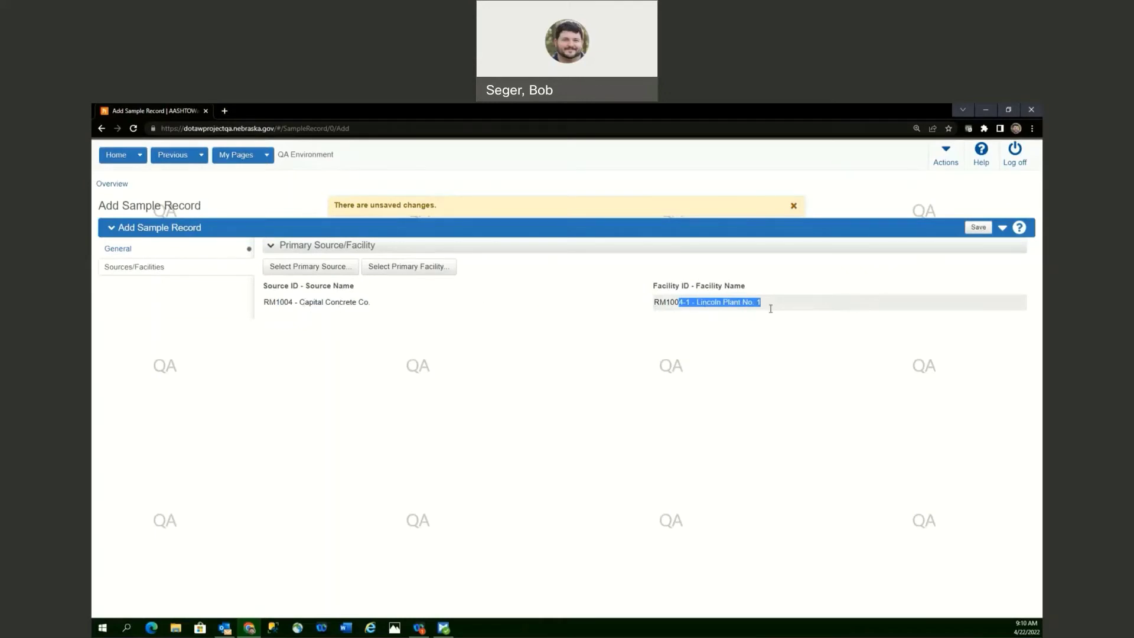
left_click(854, 282)
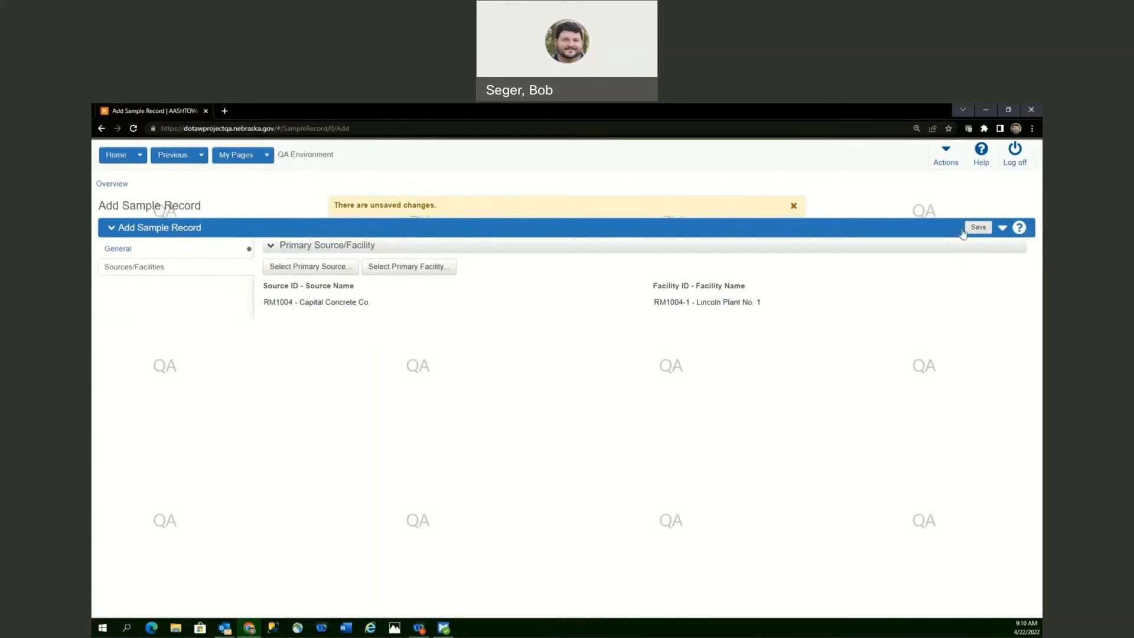
left_click(157, 253)
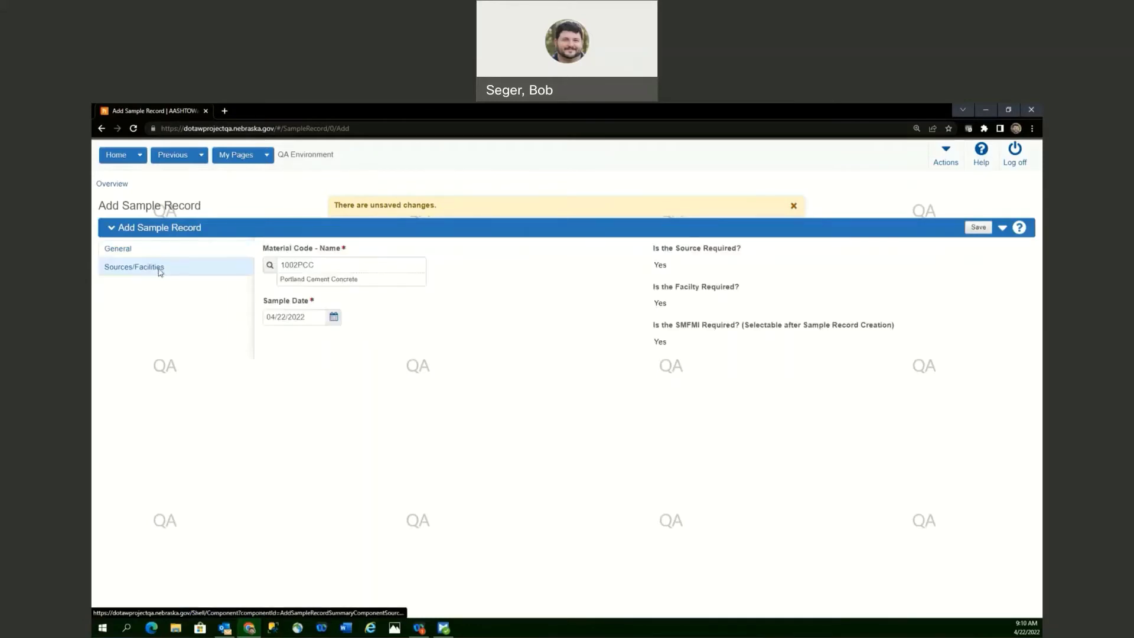
left_click(159, 266)
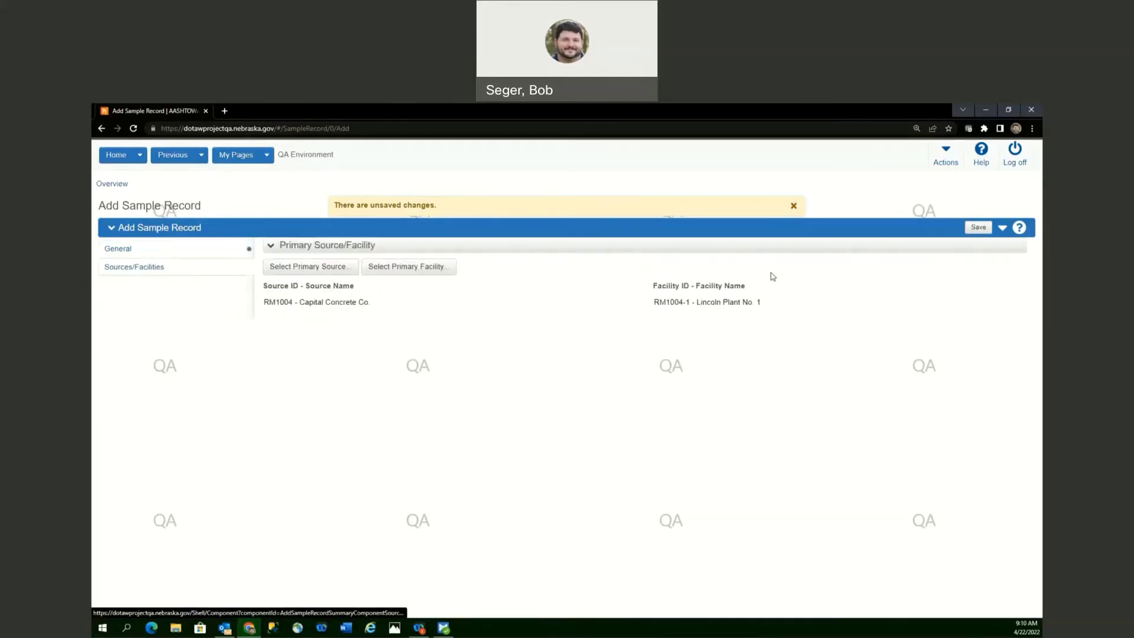
left_click(978, 229)
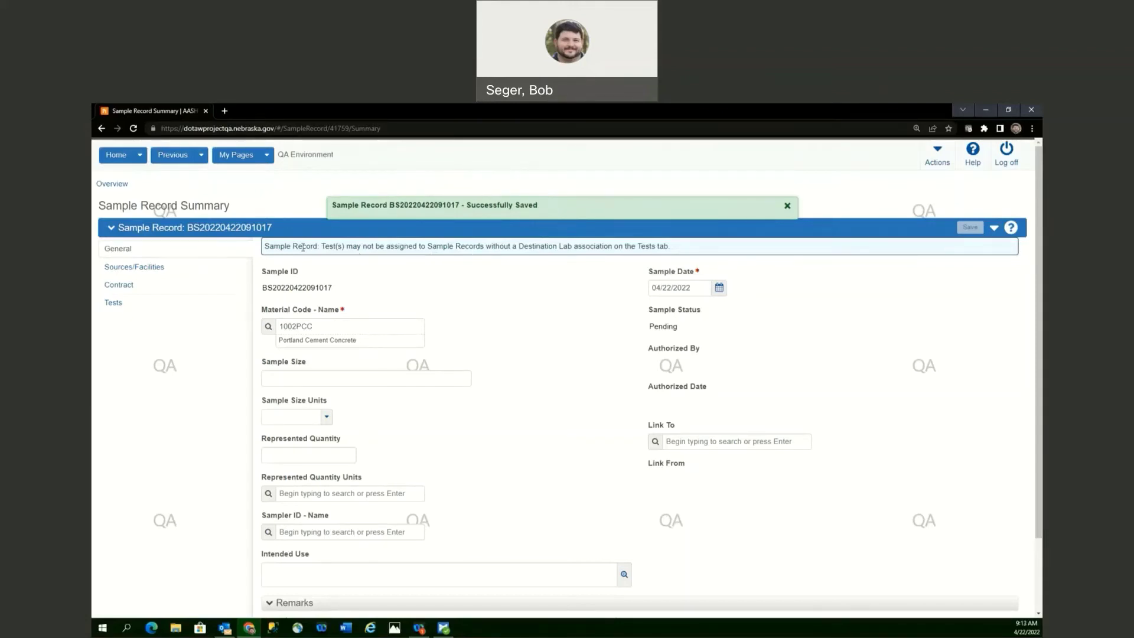
Step: Read the notice about the Destination Lab association and check the association fields in the record's Tests section
left_click_drag(264, 245, 722, 245)
left_click(447, 256)
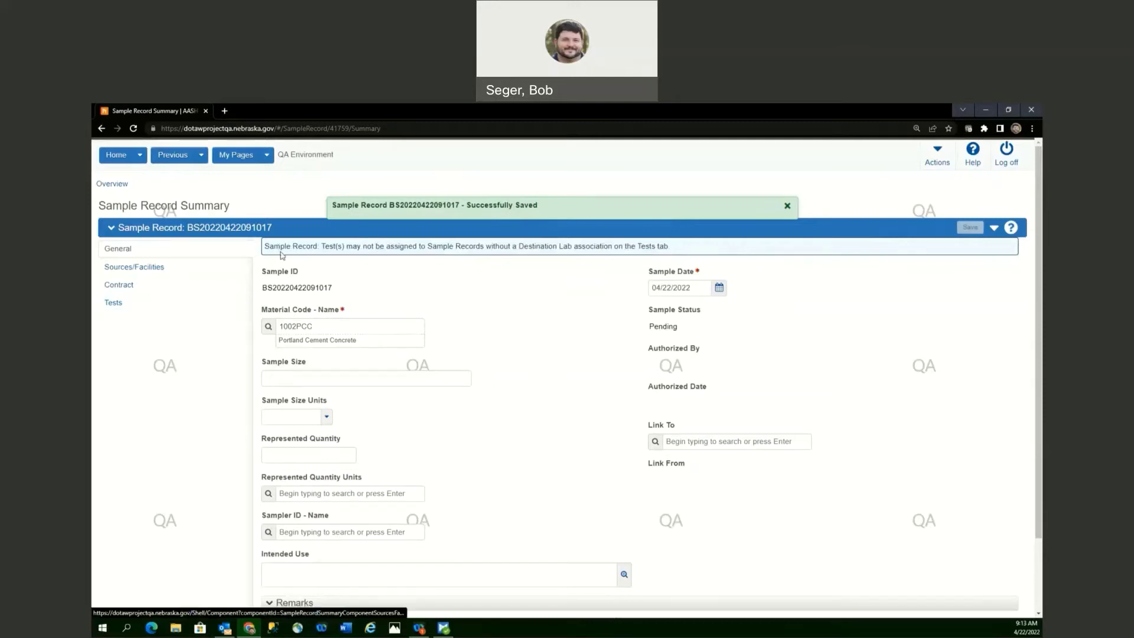
left_click(245, 303)
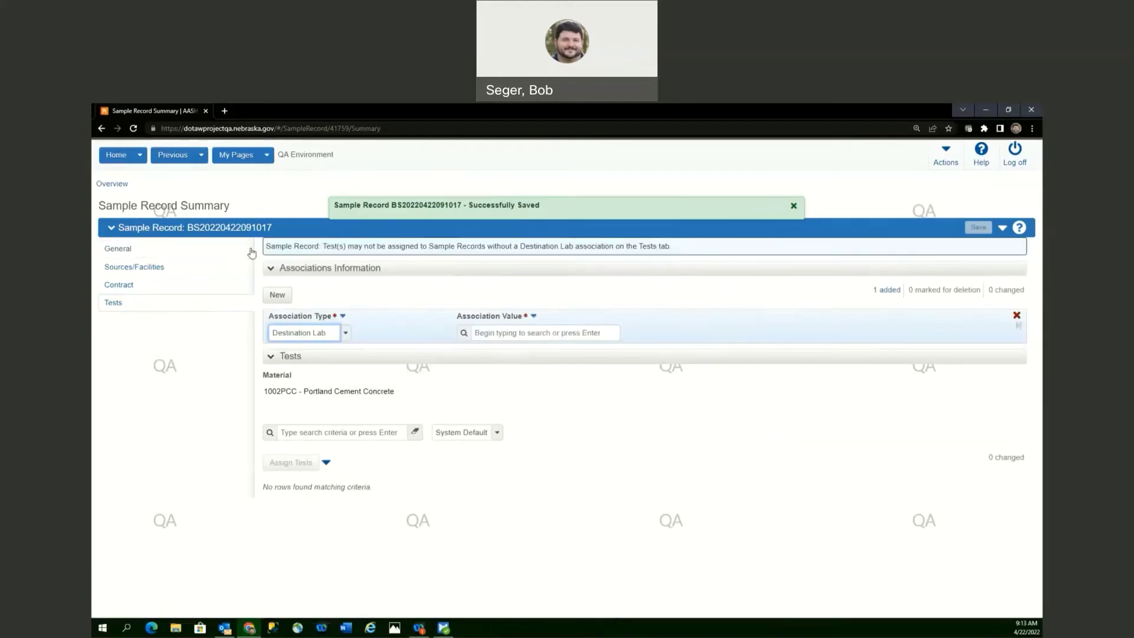
left_click(177, 249)
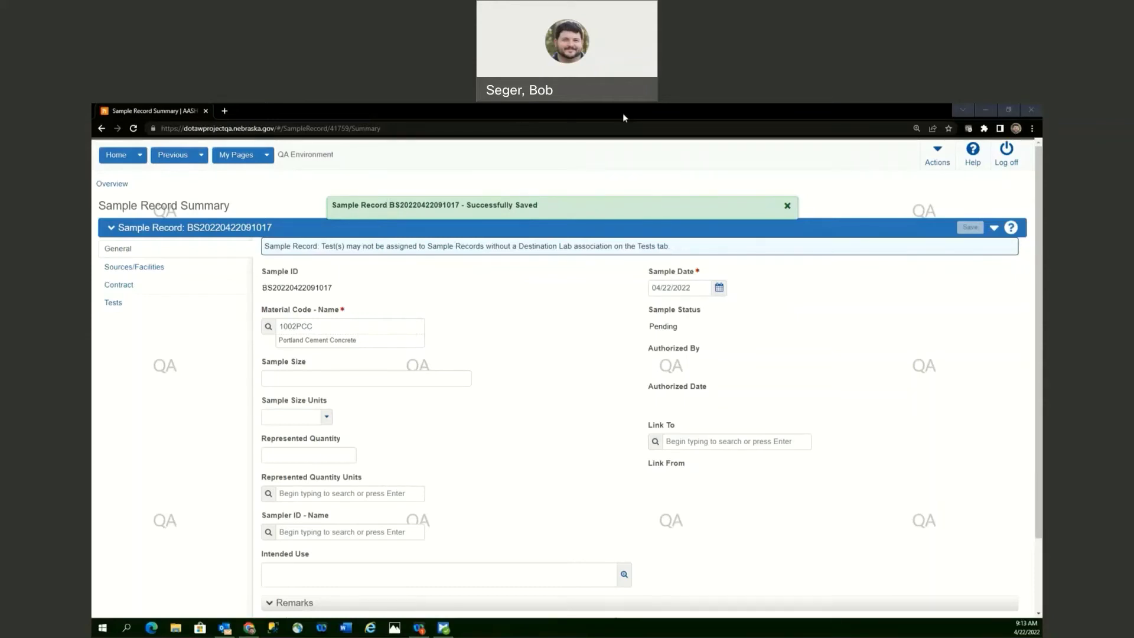
Step: Examine how the Sample ID is composed and check the material code in the record's general details
left_click(346, 326)
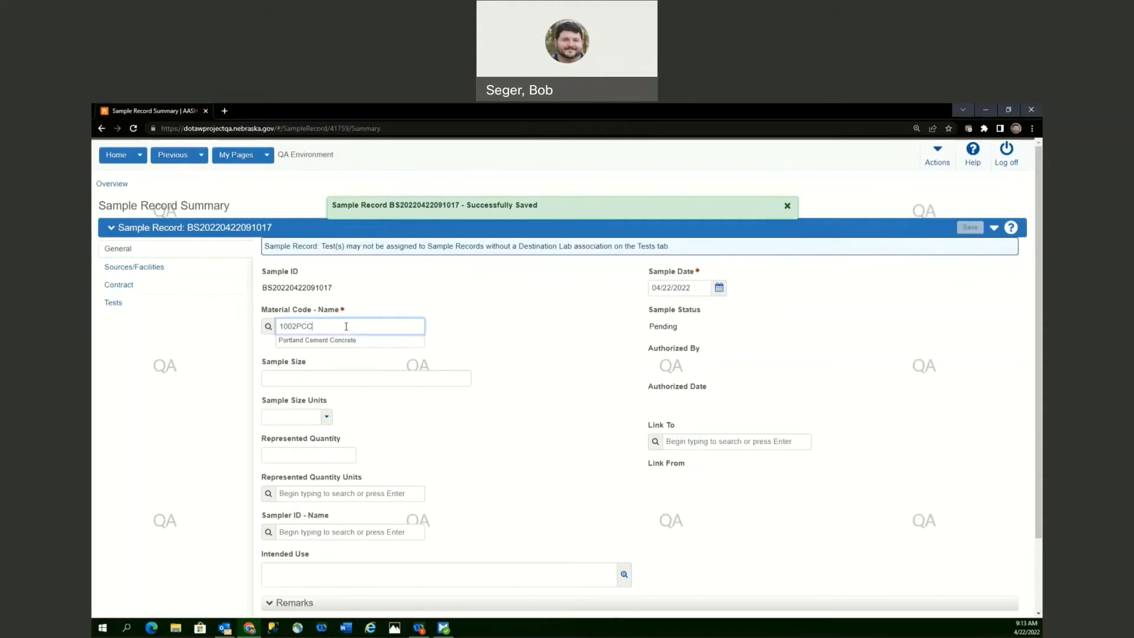
left_click_drag(264, 286, 346, 287)
left_click(269, 288)
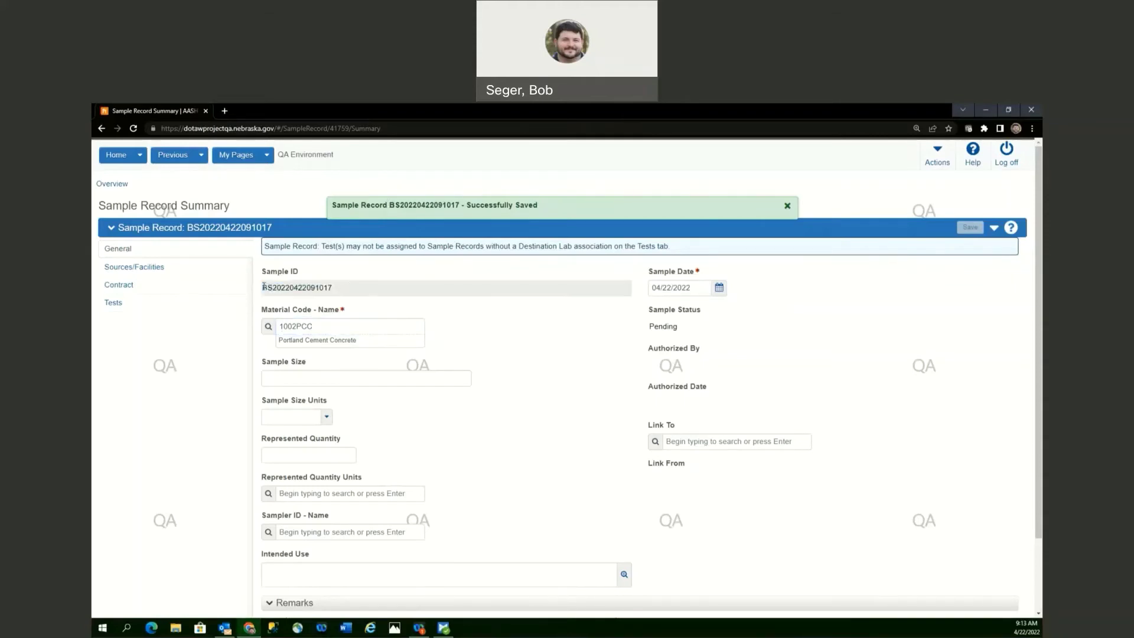
left_click_drag(264, 286, 307, 288)
left_click(274, 288)
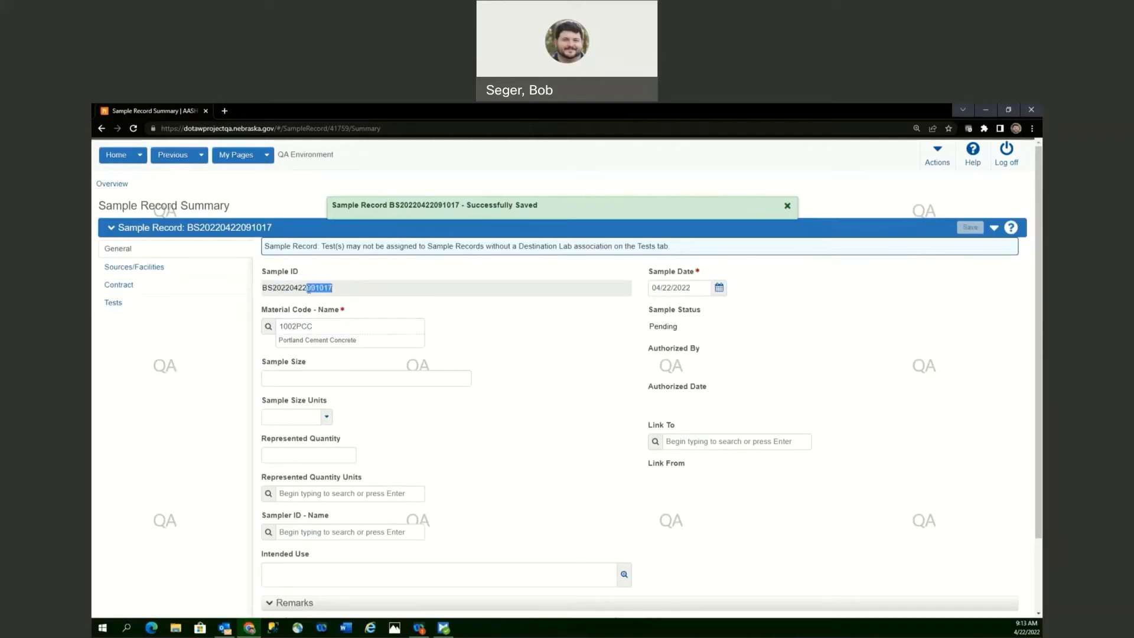
left_click(503, 311)
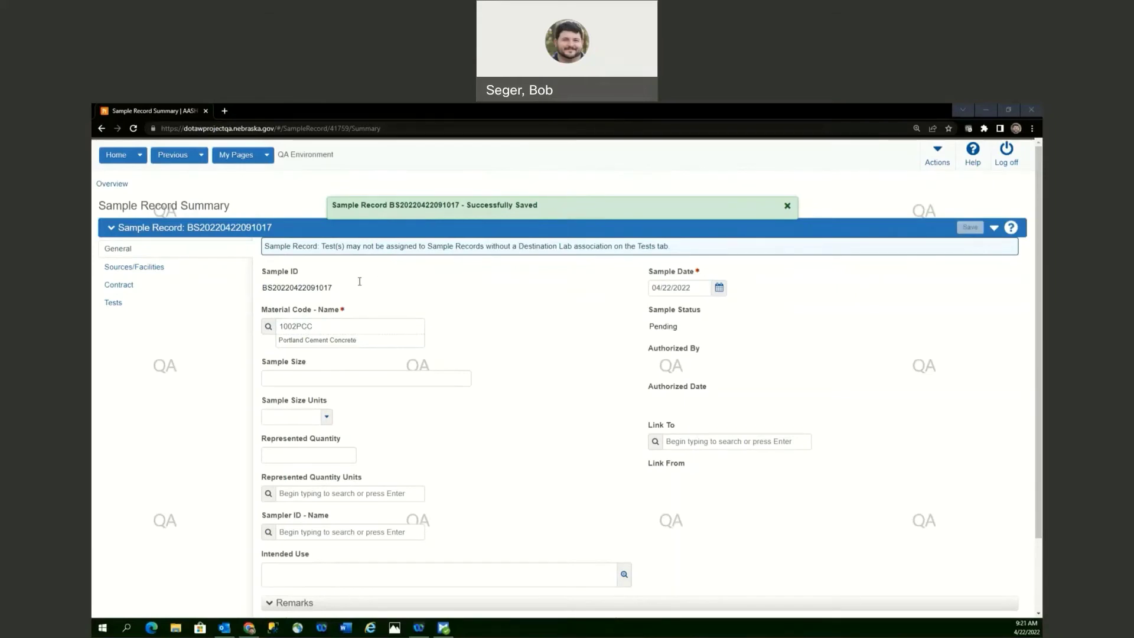
left_click(333, 327)
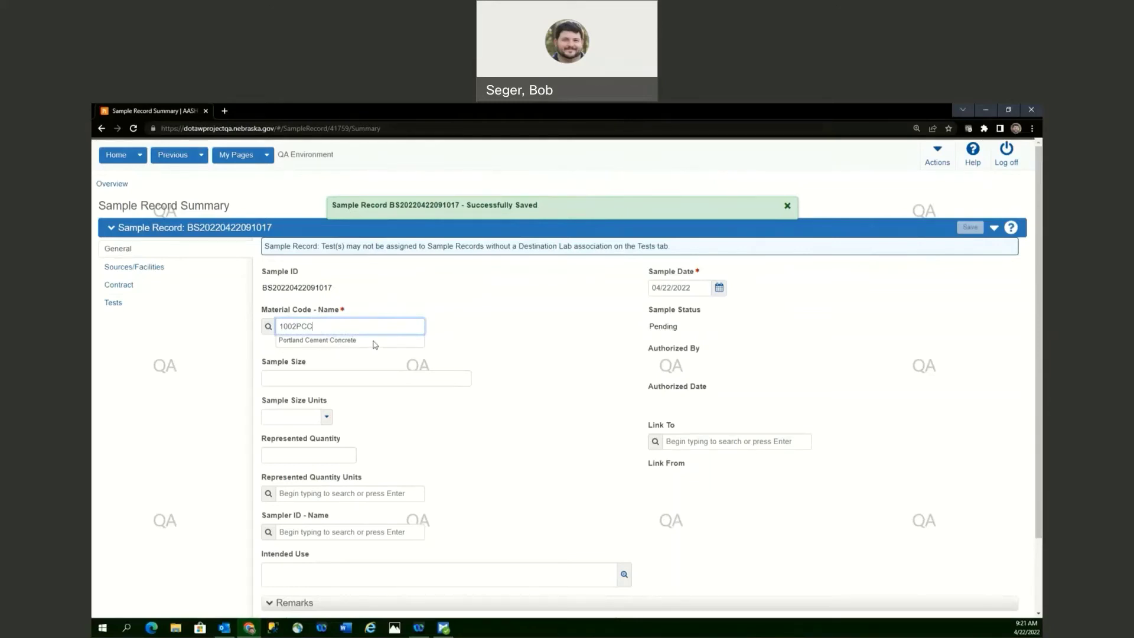
left_click(278, 376)
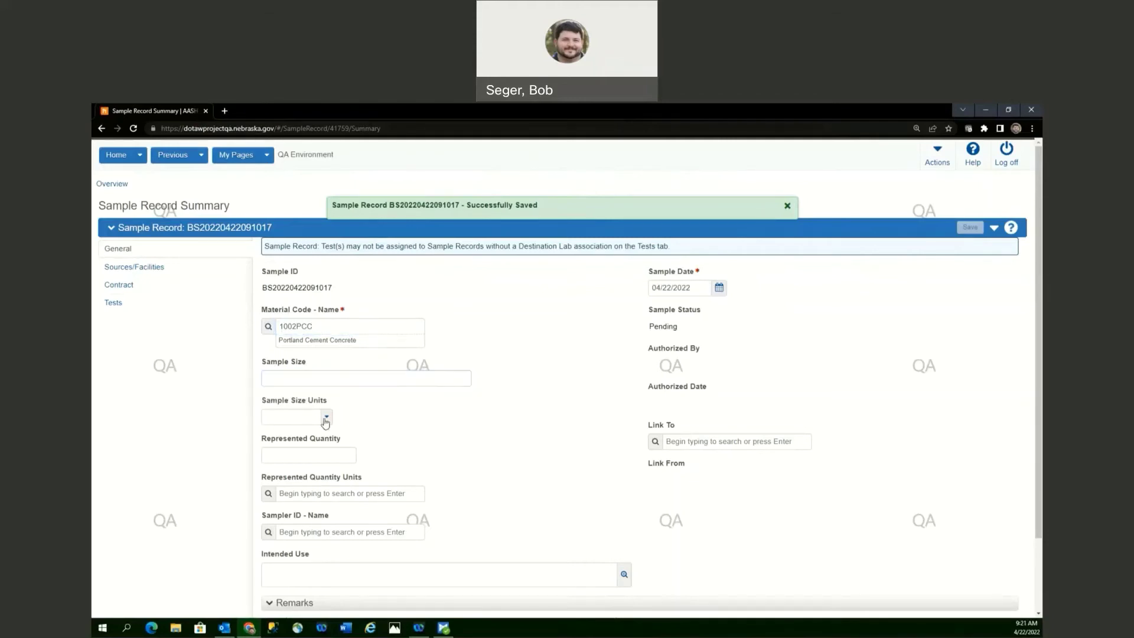
left_click(328, 377)
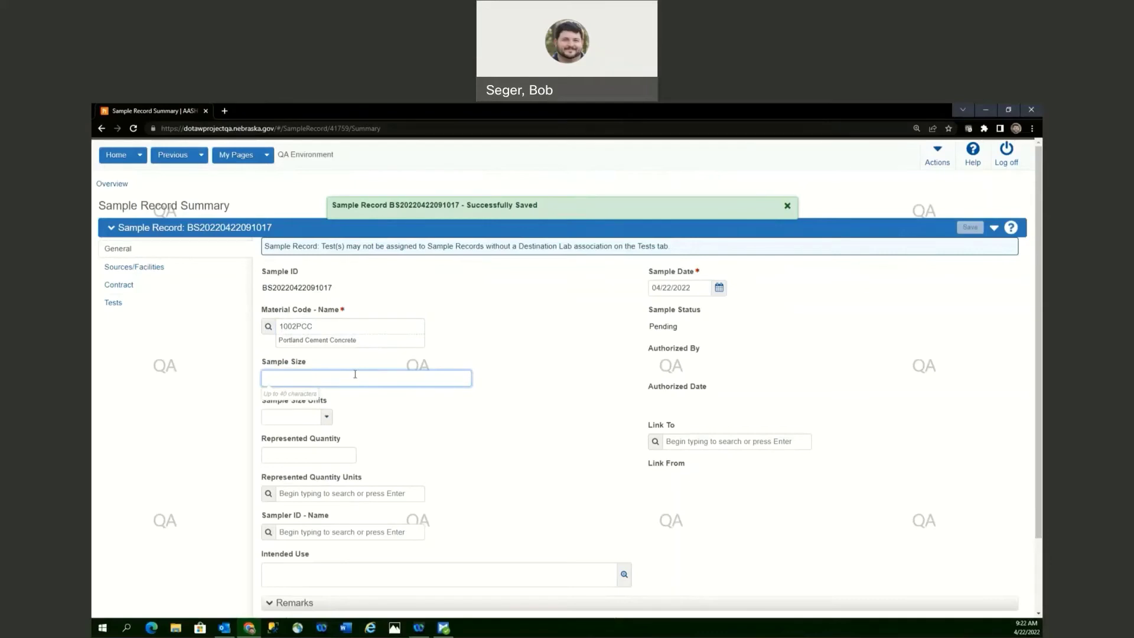
type("1")
left_click(327, 417)
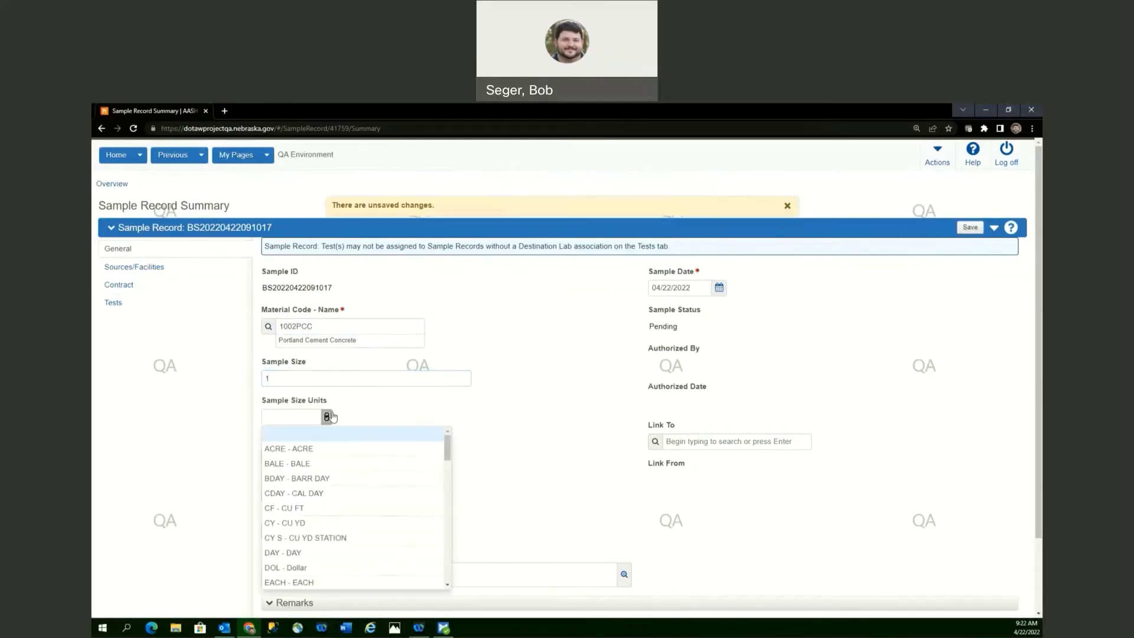
scroll(329, 523, "down", 3)
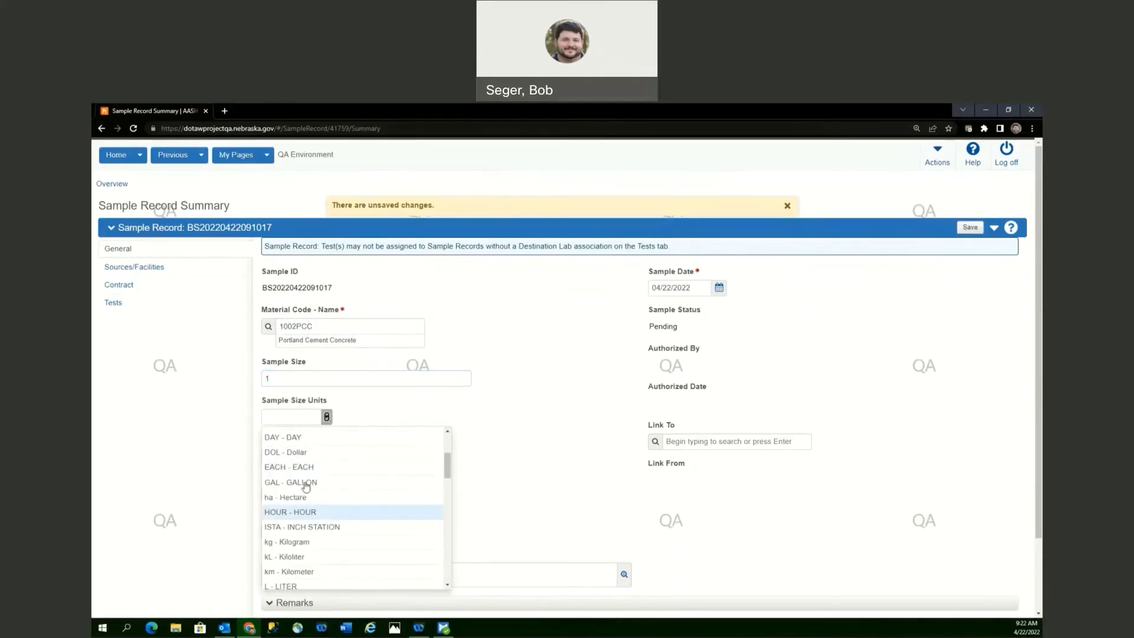
scroll(304, 484, "down", 3)
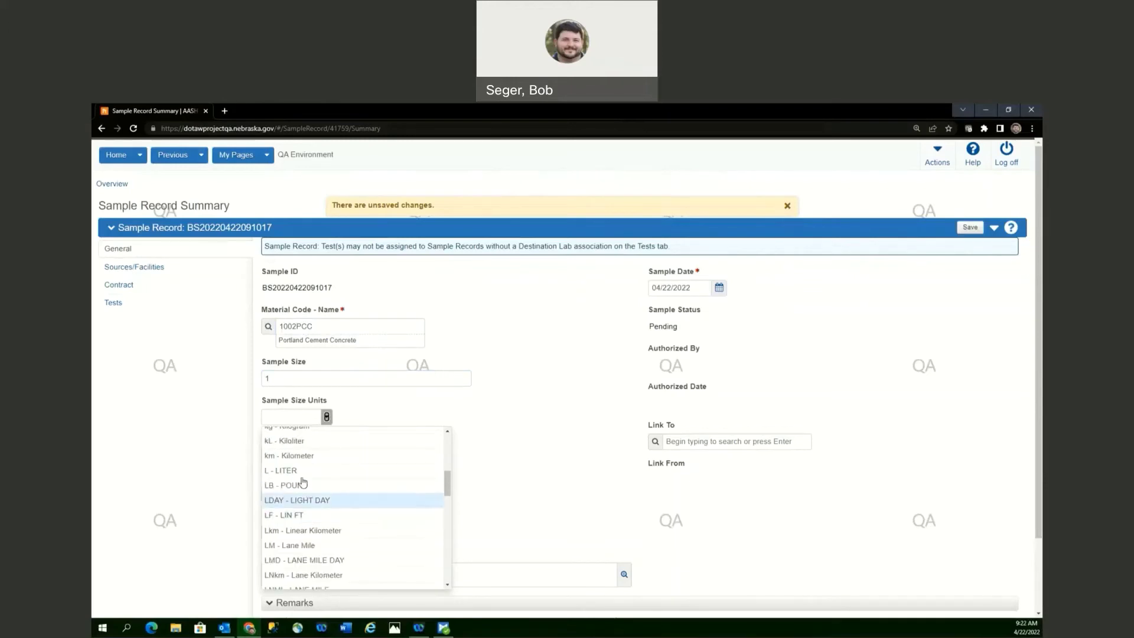
left_click(286, 383)
Step: Set the sample size to 4 and the sample size units to EACH - EACH
left_click_drag(298, 376, 238, 379)
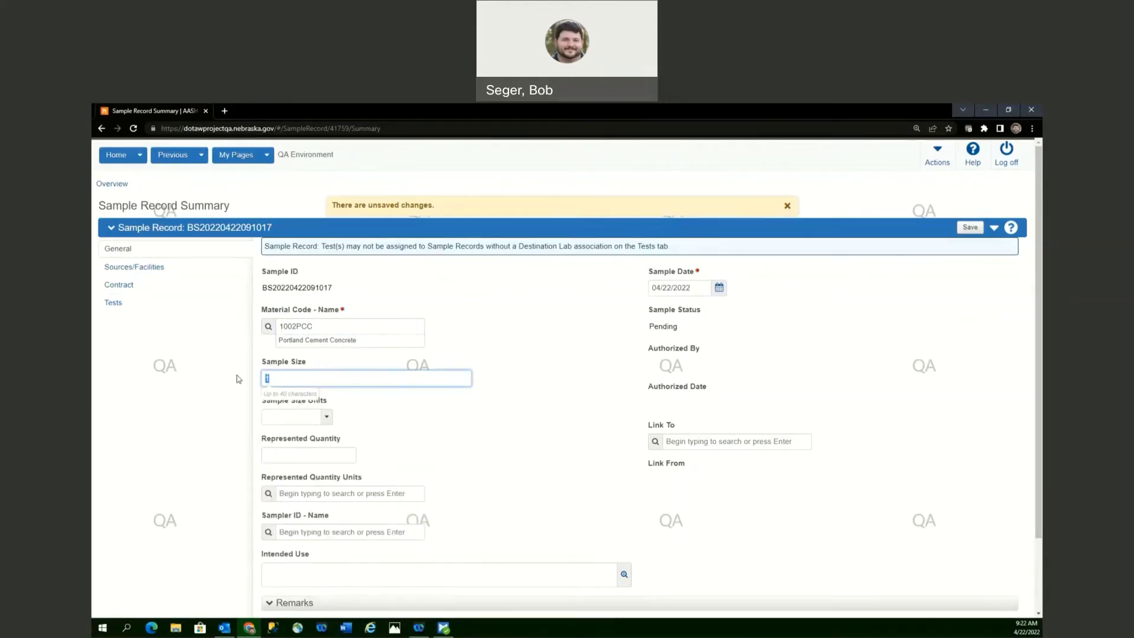
key("BackSpace")
type("4")
left_click(326, 416)
scroll(333, 469, "up", 5)
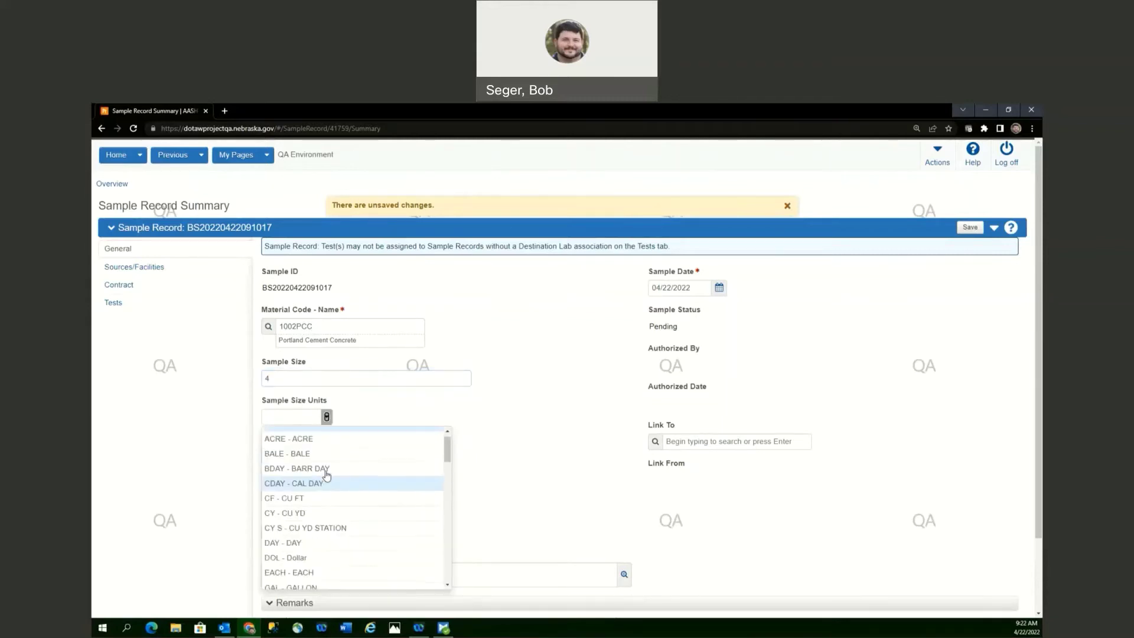
left_click(313, 582)
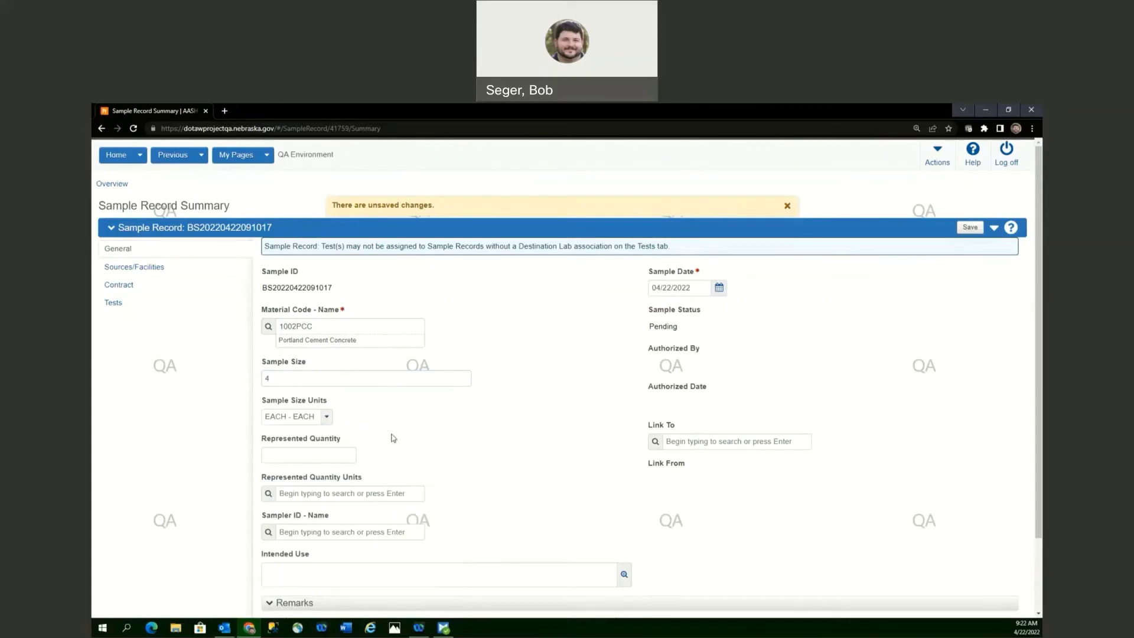
Step: Set the represented quantity to 300.000 and its units to CY - CU YD
left_click(301, 456)
key("Tab")
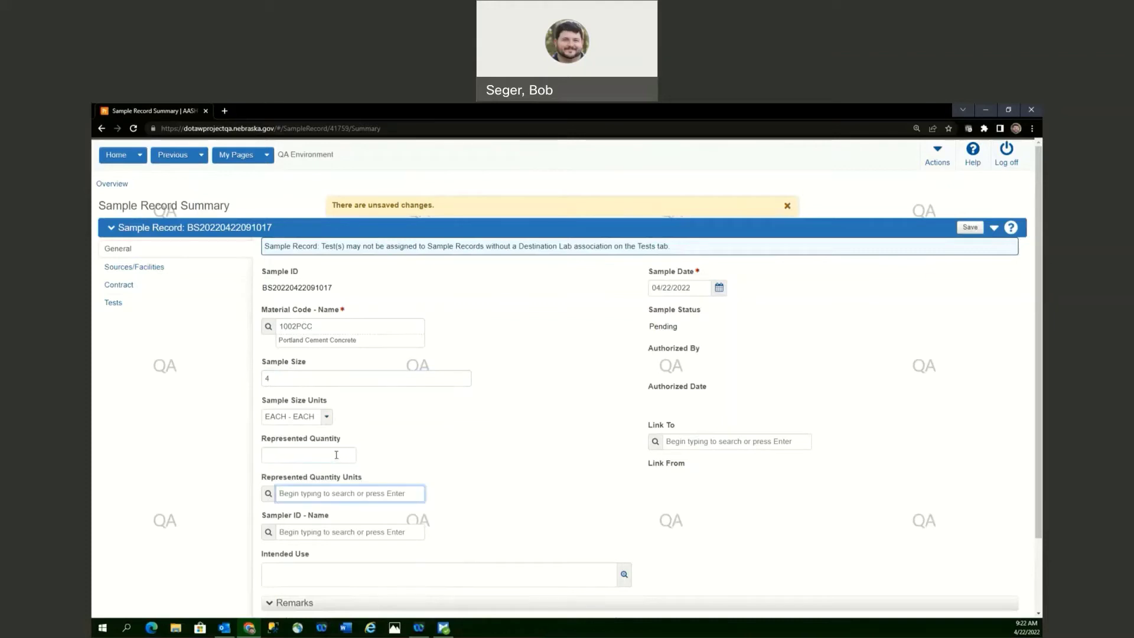
left_click(338, 456)
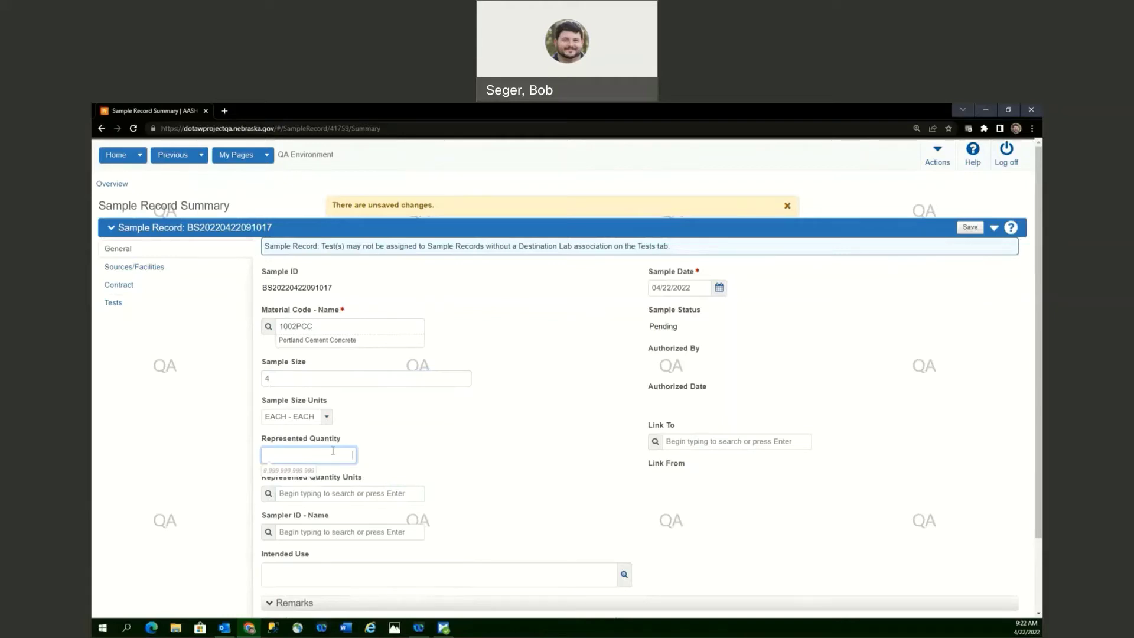
type("300000")
left_click(358, 486)
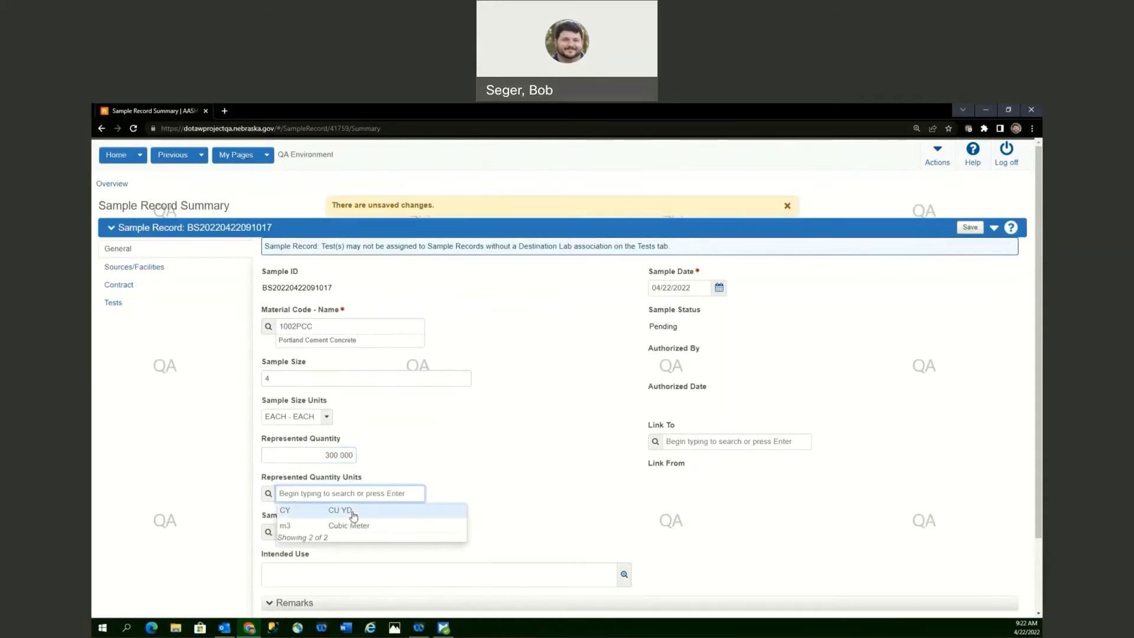
left_click(353, 516)
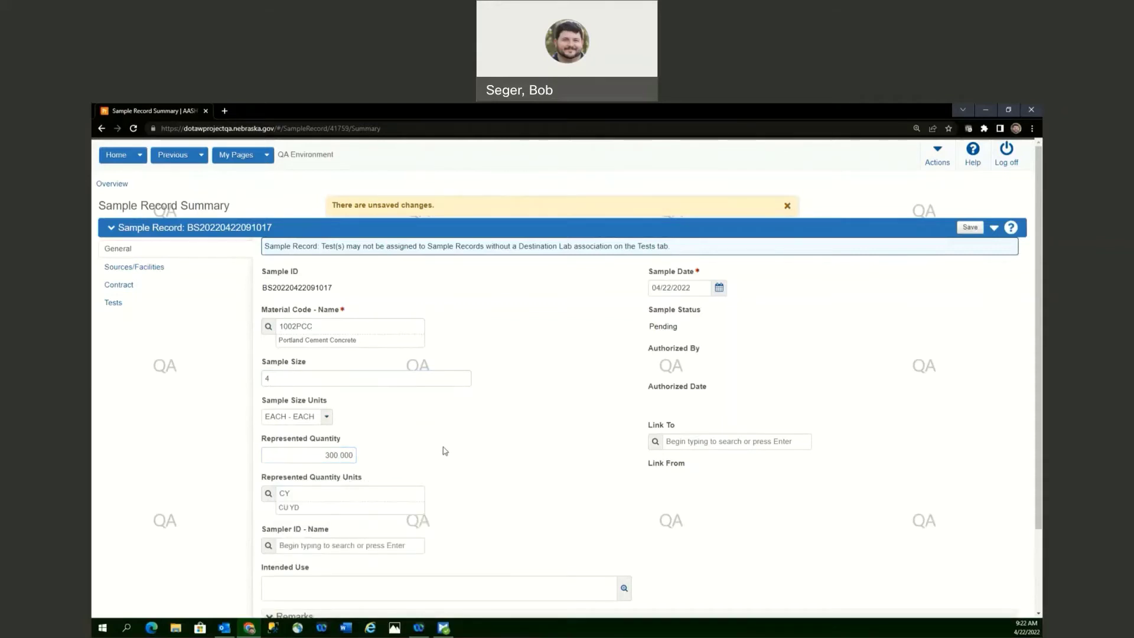
Step: Find the sampler by last name and assign them to the record, and enter "Mainline paving" as the intended use
scroll(449, 436, "down", 2)
left_click(356, 448)
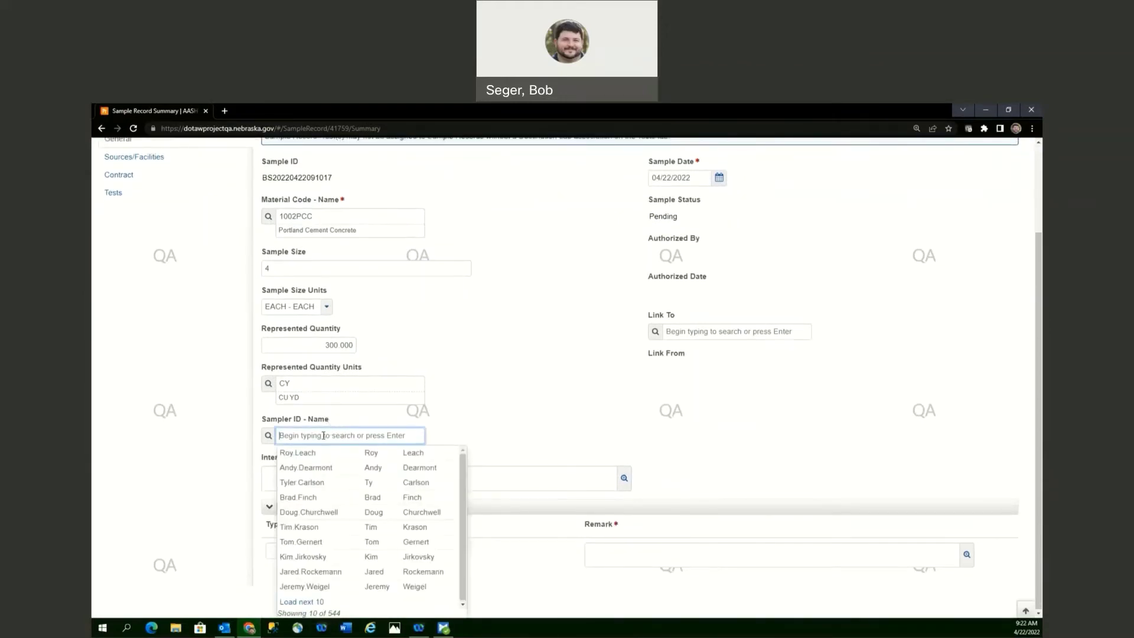
type("Seger")
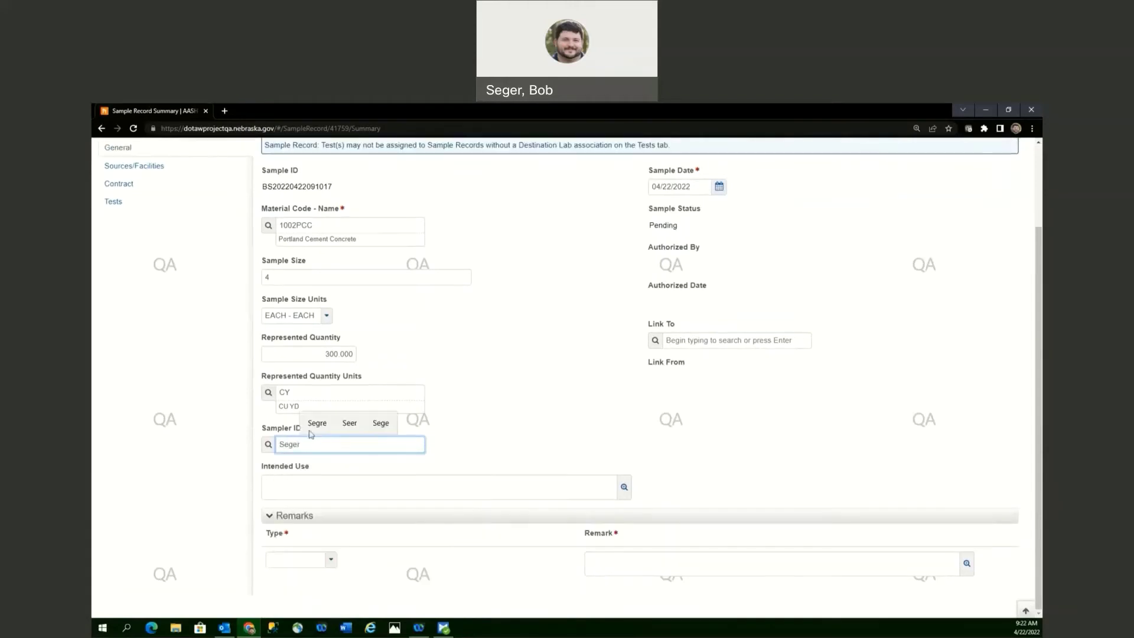
left_click(329, 463)
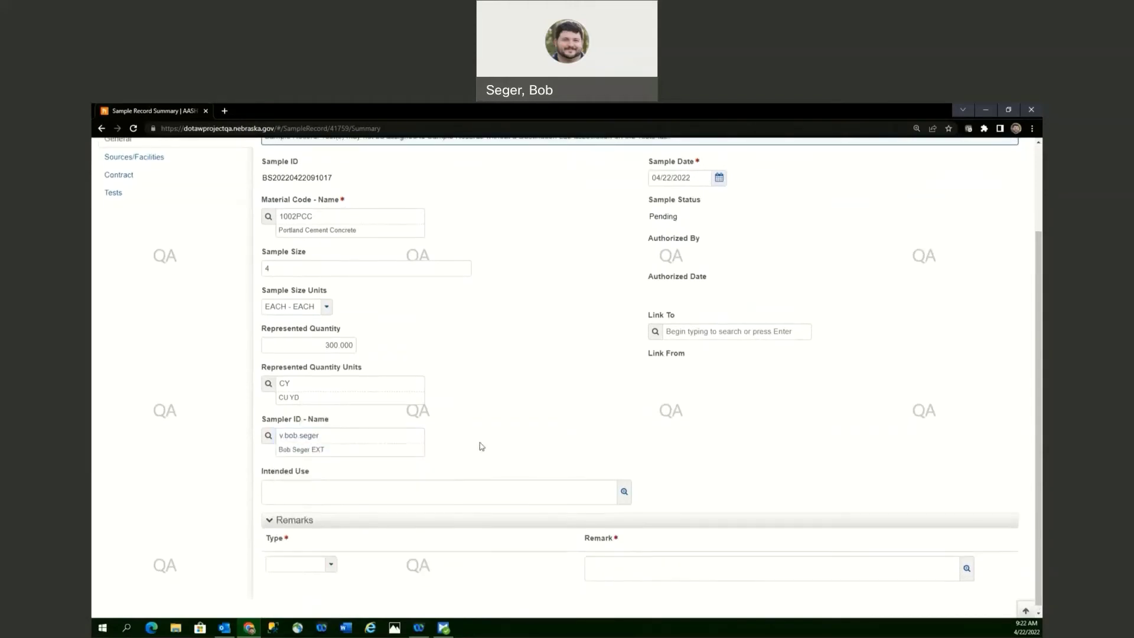
left_click(285, 486)
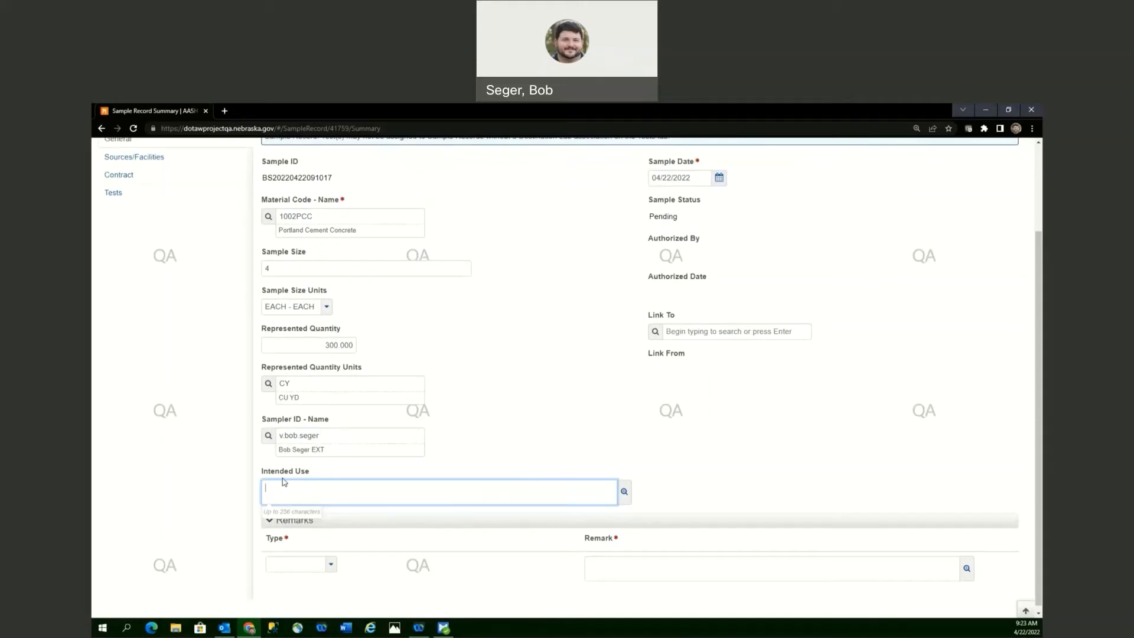
type("Maininne paving")
left_click(485, 414)
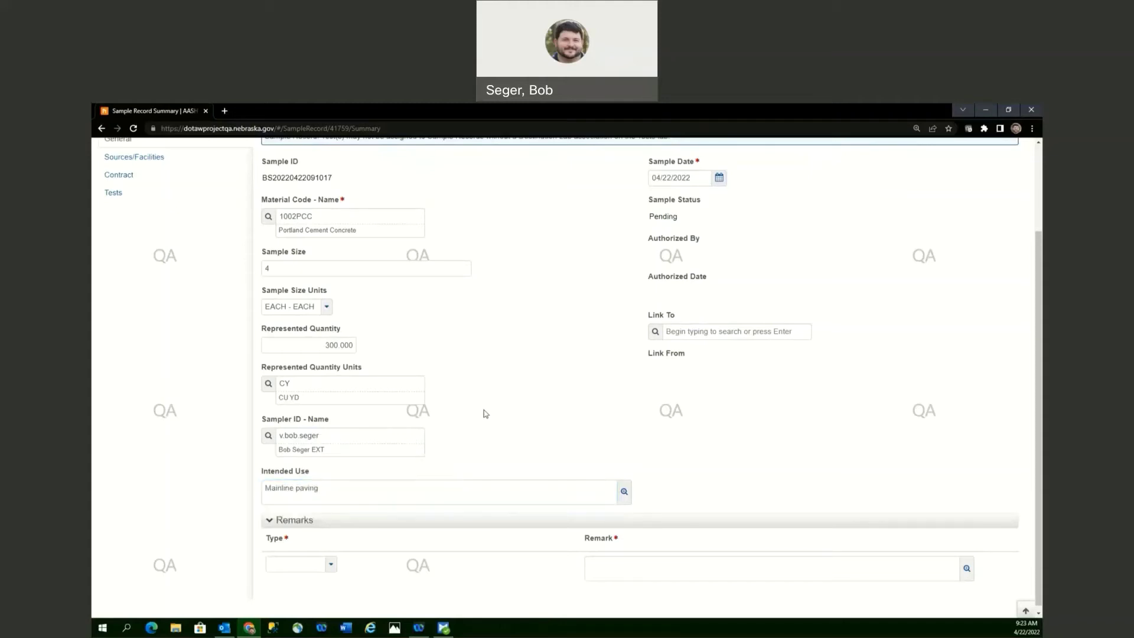
Step: Review the sample date and sample status, and list the sample records available in the Link To field
scroll(491, 425, "up", 2)
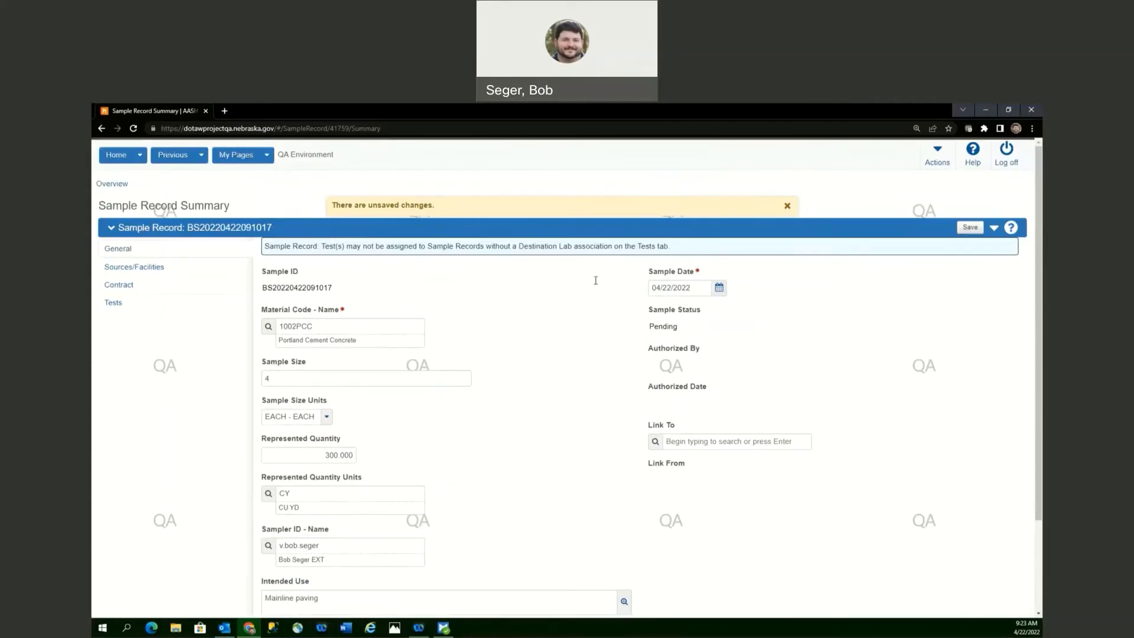
left_click(690, 289)
left_click(728, 330)
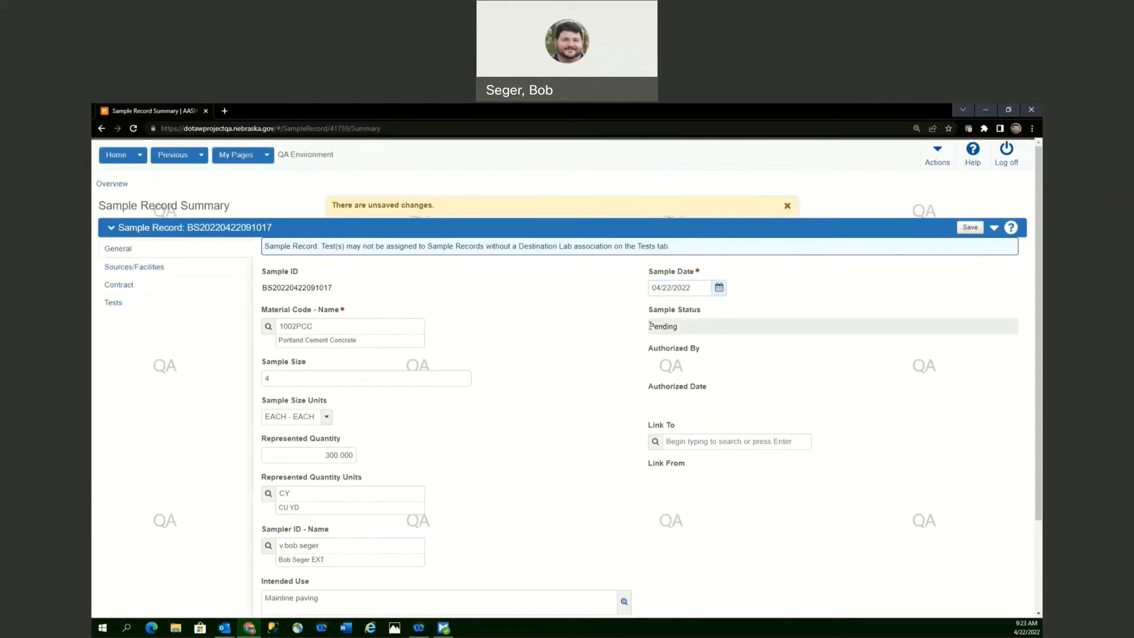
left_click_drag(650, 326, 687, 327)
left_click(682, 329)
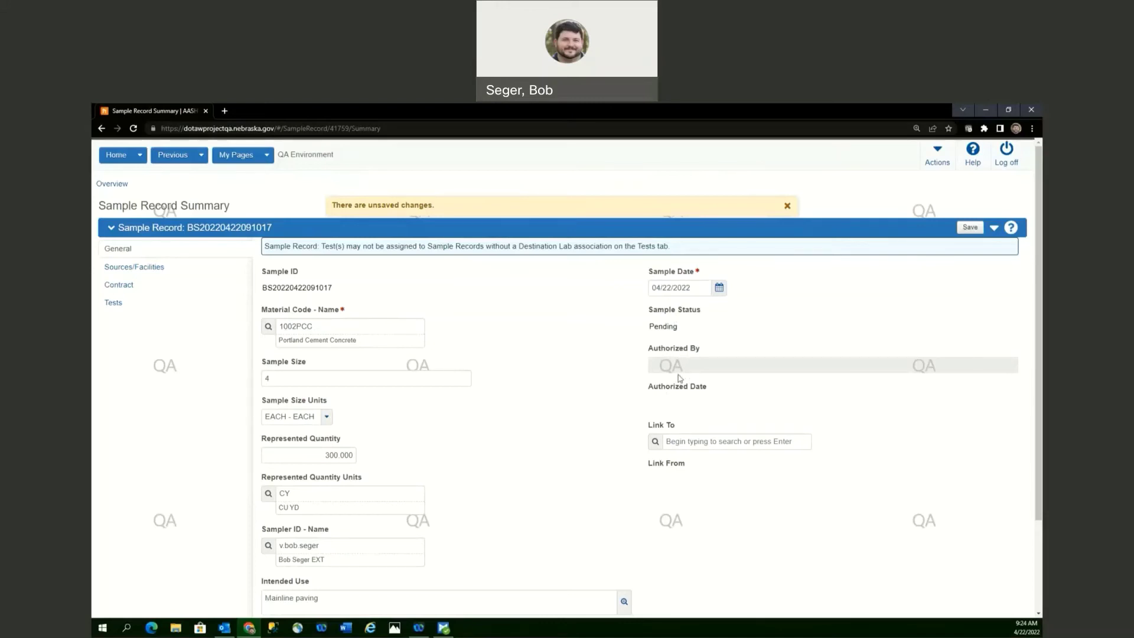
left_click(695, 439)
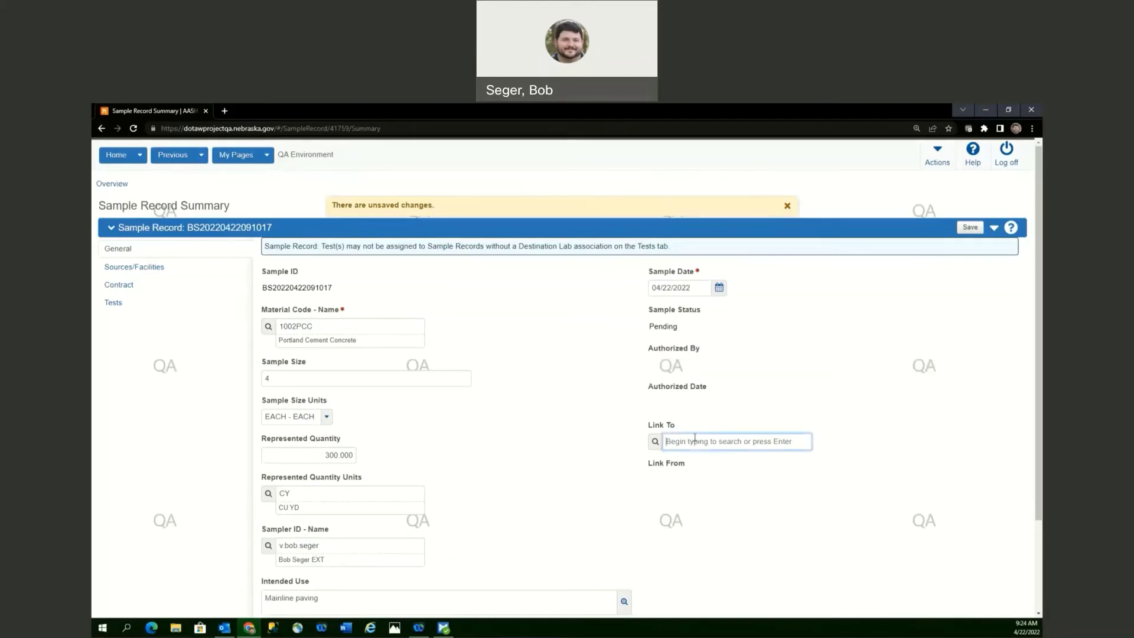
key("Return")
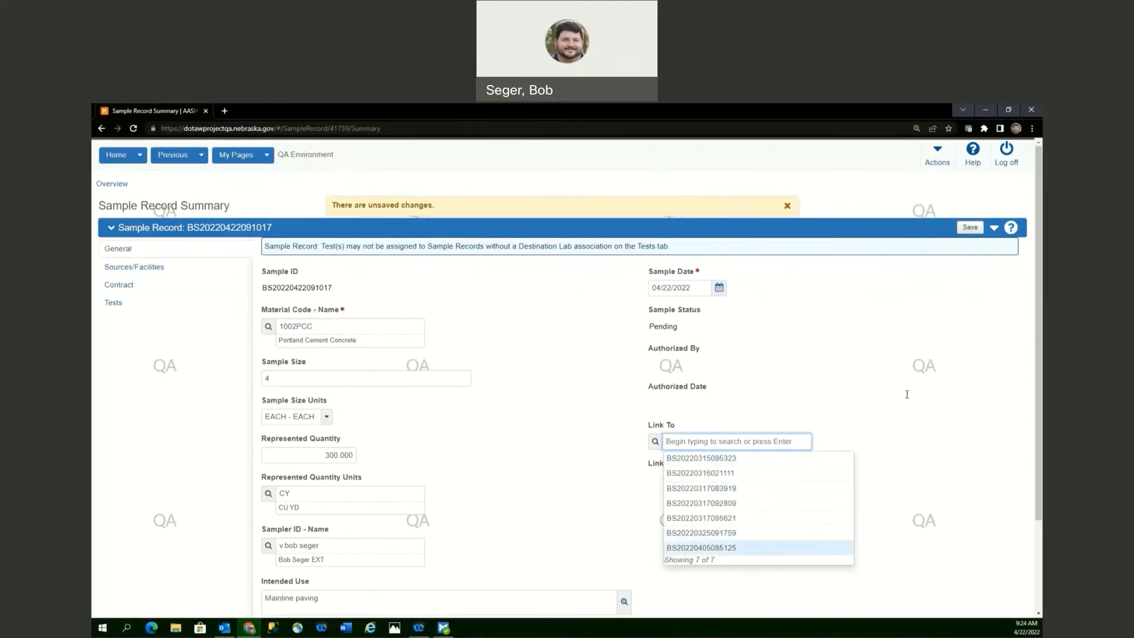
Step: Close the list of linkable sample records without choosing one, and save the sample record's general details
left_click(821, 396)
left_click(721, 447)
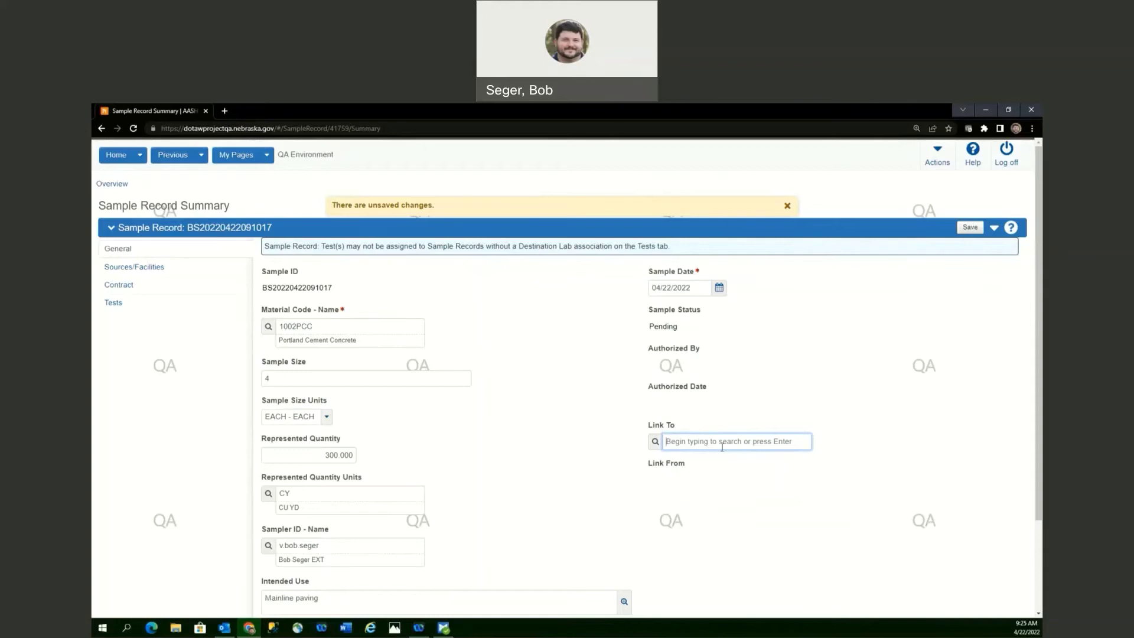
left_click(570, 426)
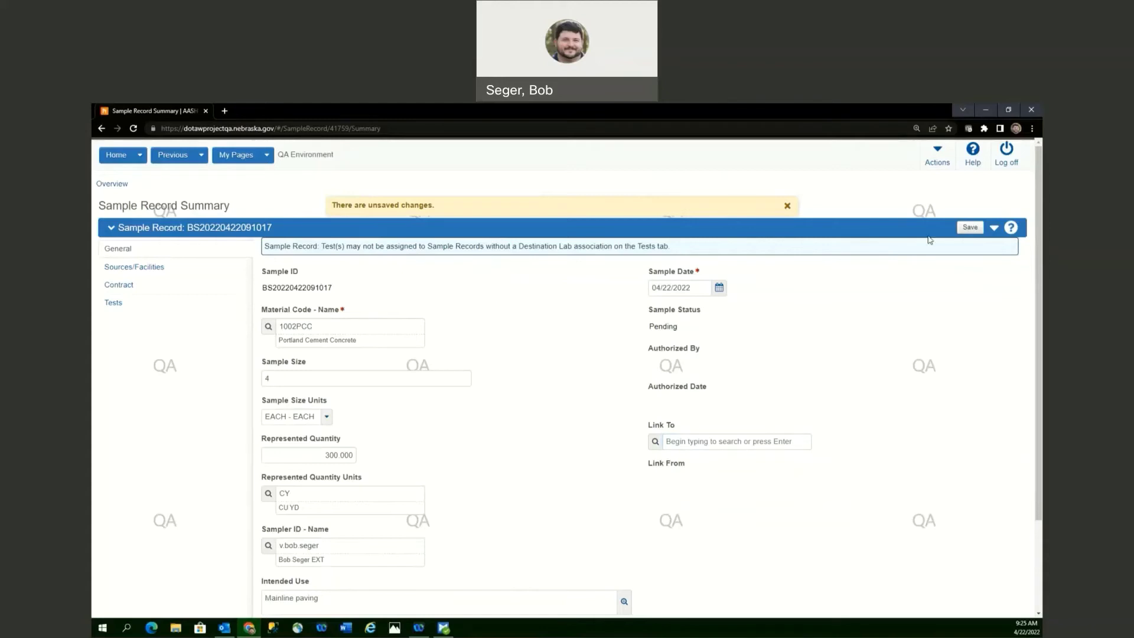
left_click(969, 227)
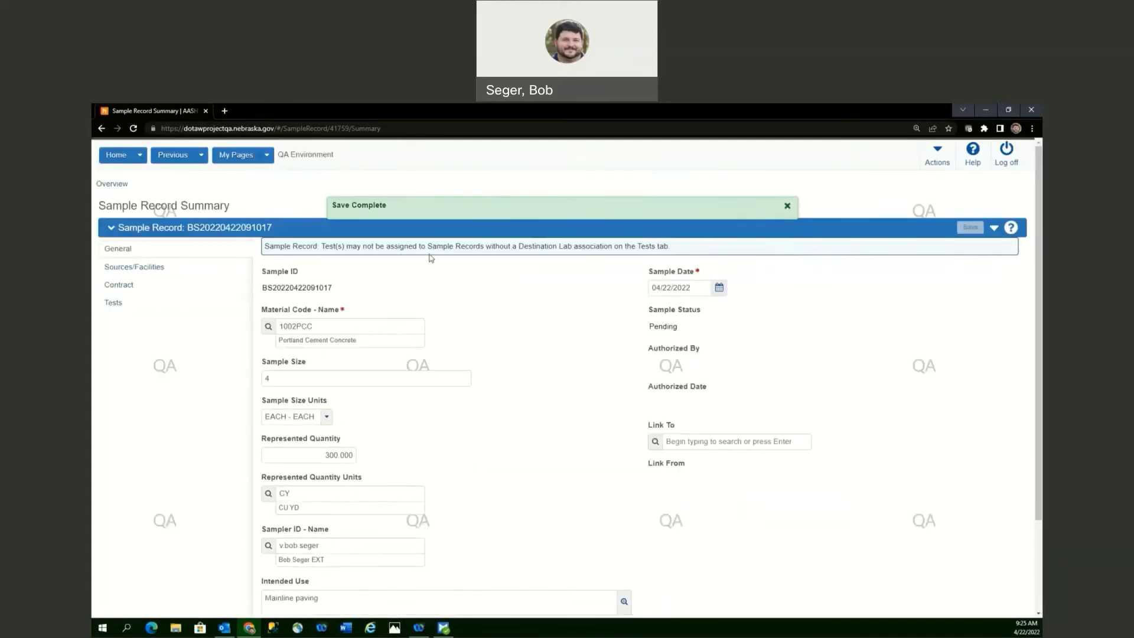
left_click(157, 266)
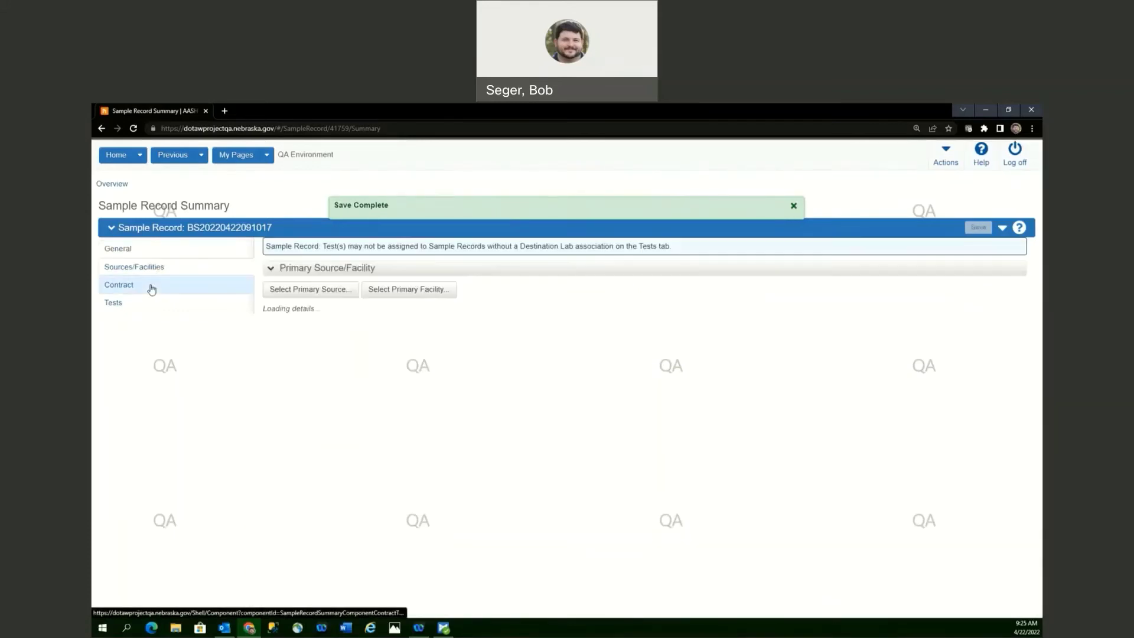
left_click(152, 285)
left_click(151, 254)
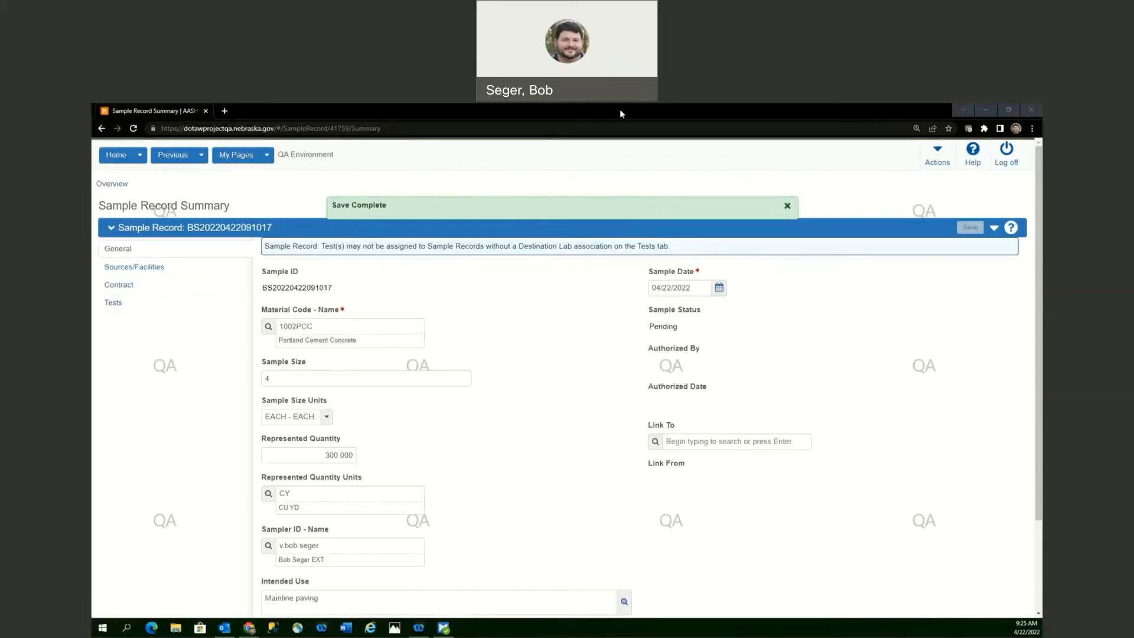
Step: Set the SMFMI name for the record's primary facility to 47B-3500 Slip Form and save the record
left_click(141, 269)
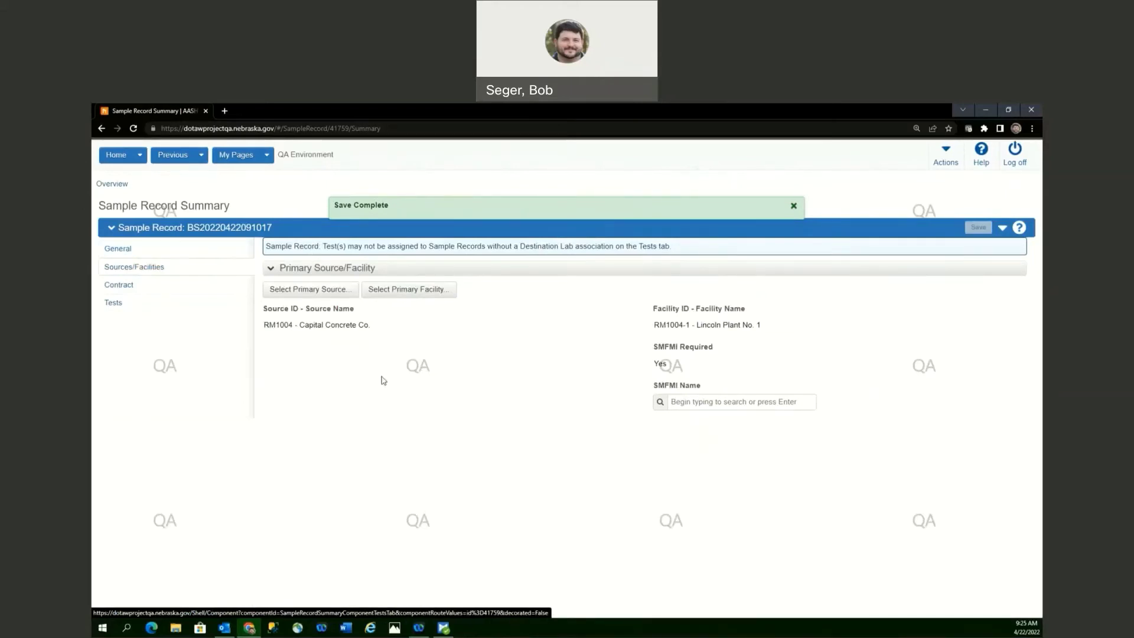
left_click(691, 402)
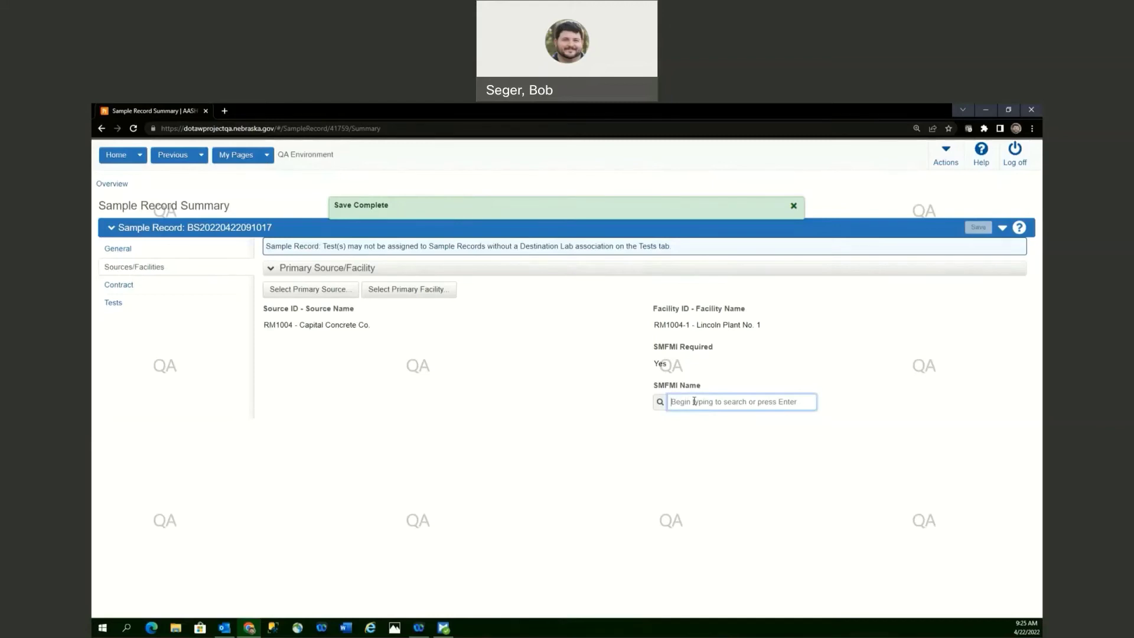
key("Return")
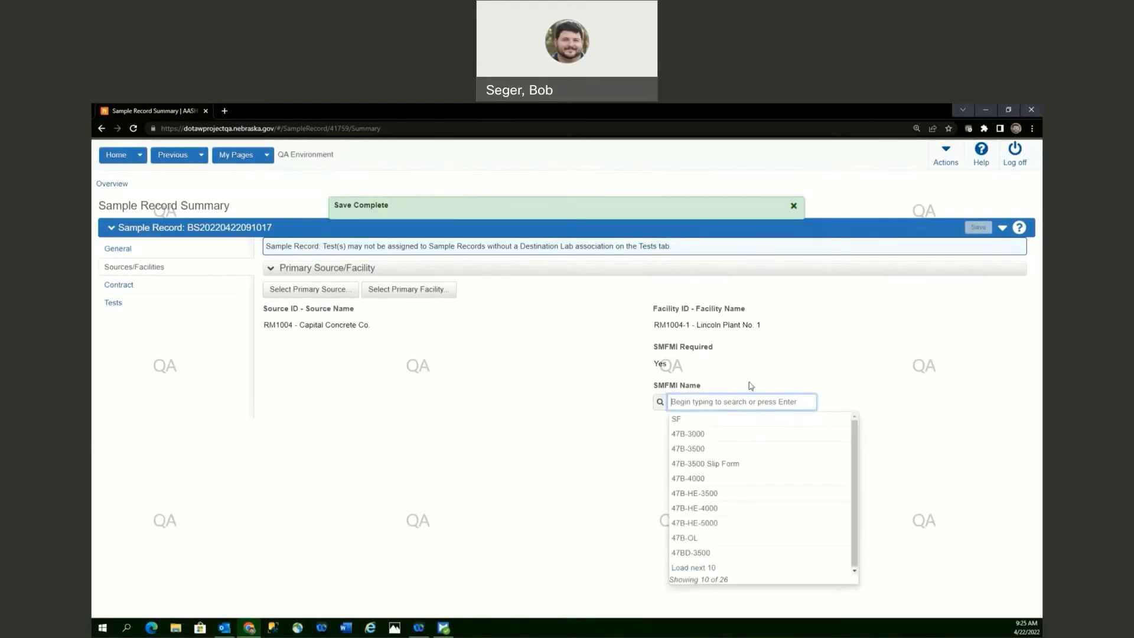
left_click(711, 463)
left_click(977, 228)
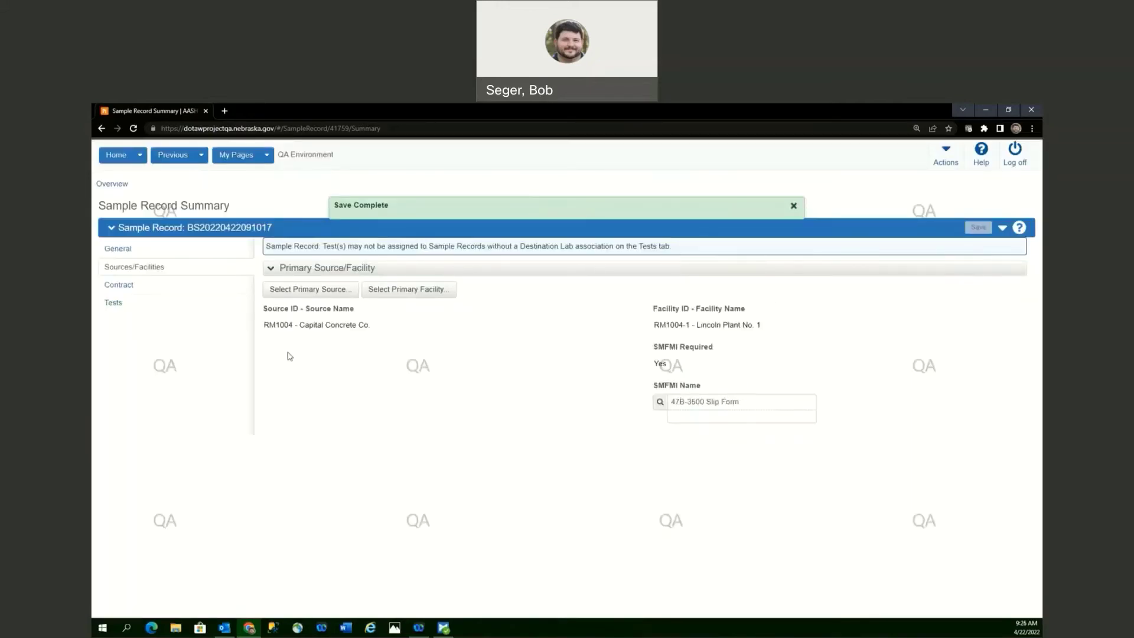
Step: Bring up the contract project items for the sample record and select item 0003 with material set CONCRETE PAVEMENT, 47B CLASS R
left_click(126, 287)
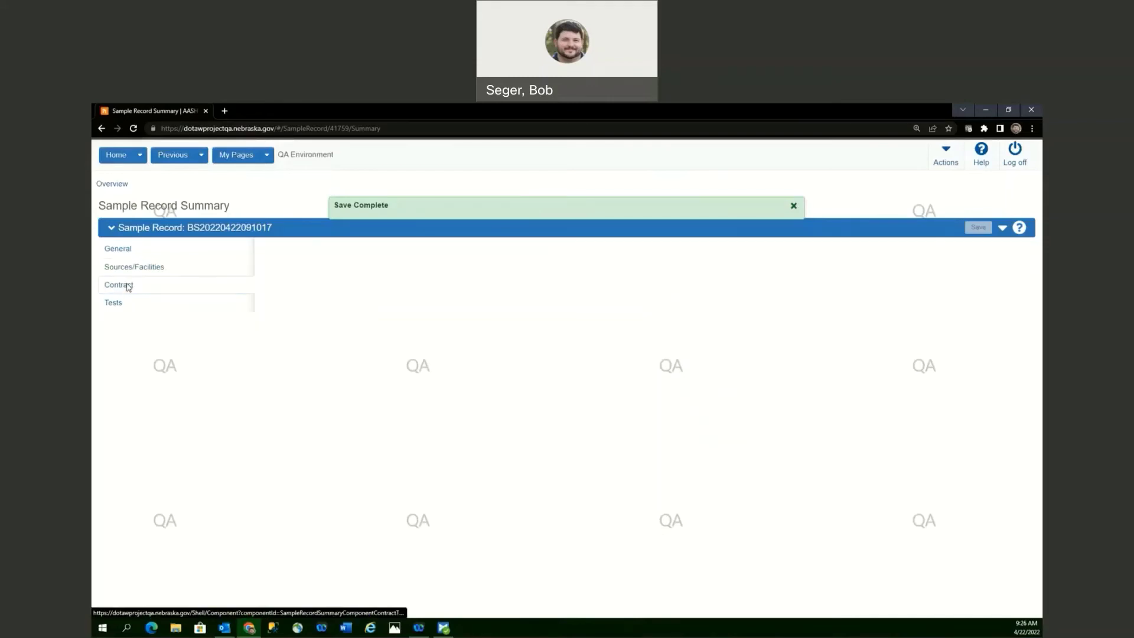
left_click(131, 273)
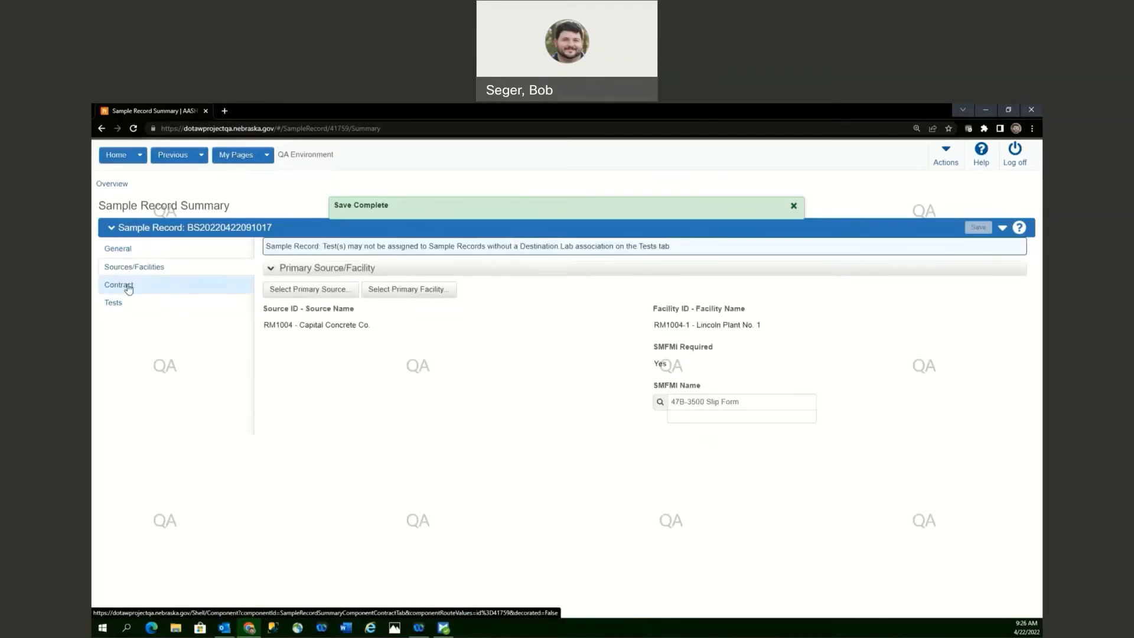
left_click(125, 285)
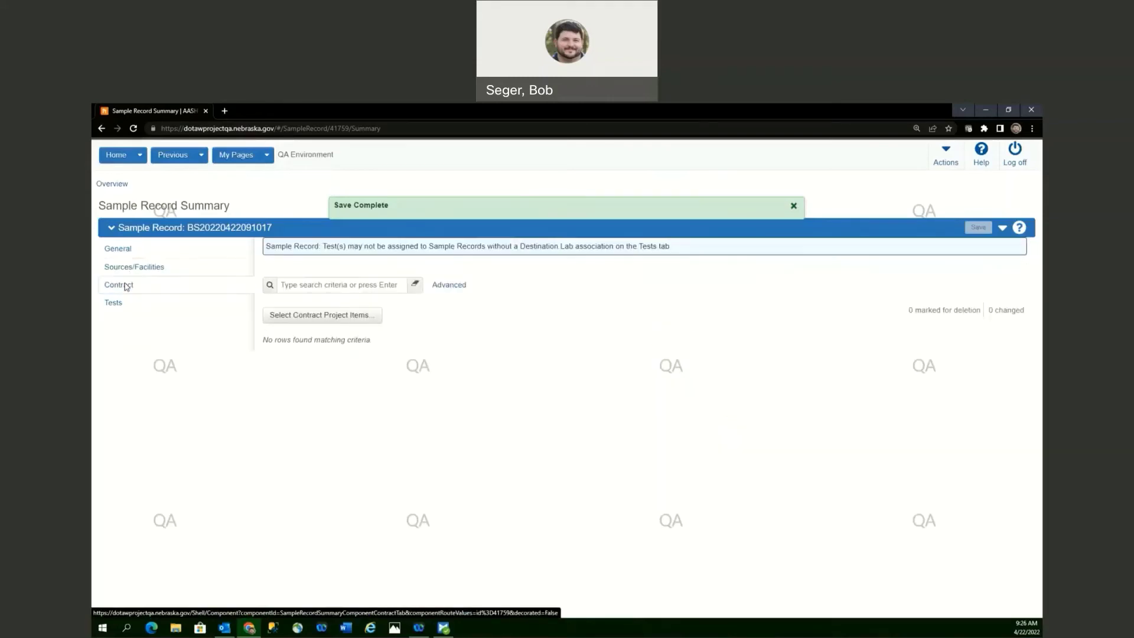
left_click(336, 320)
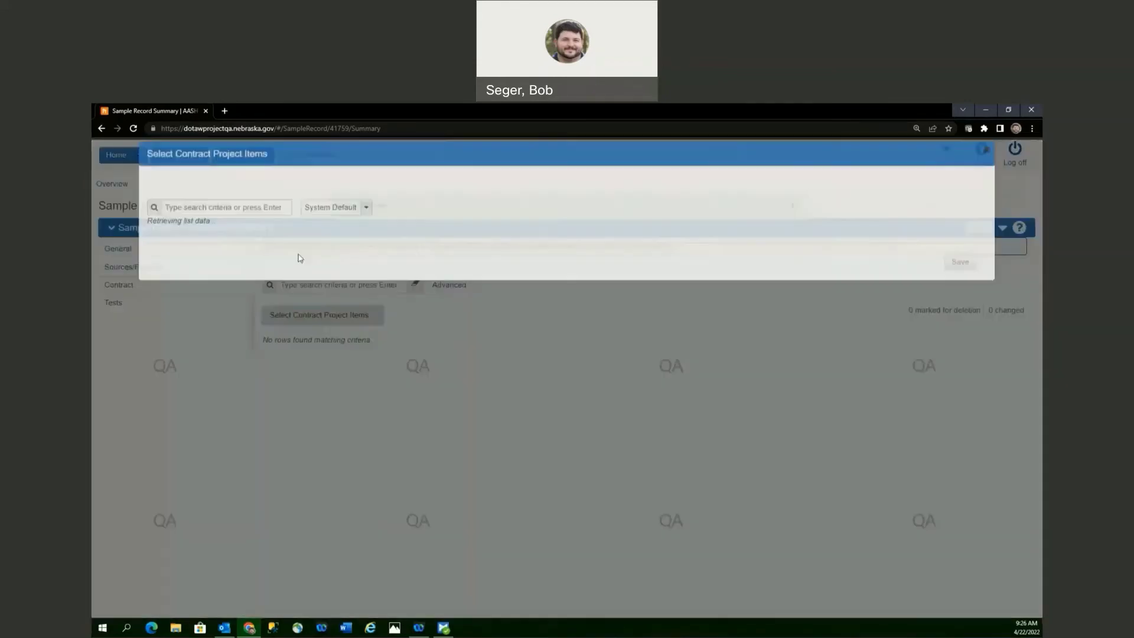
left_click(987, 163)
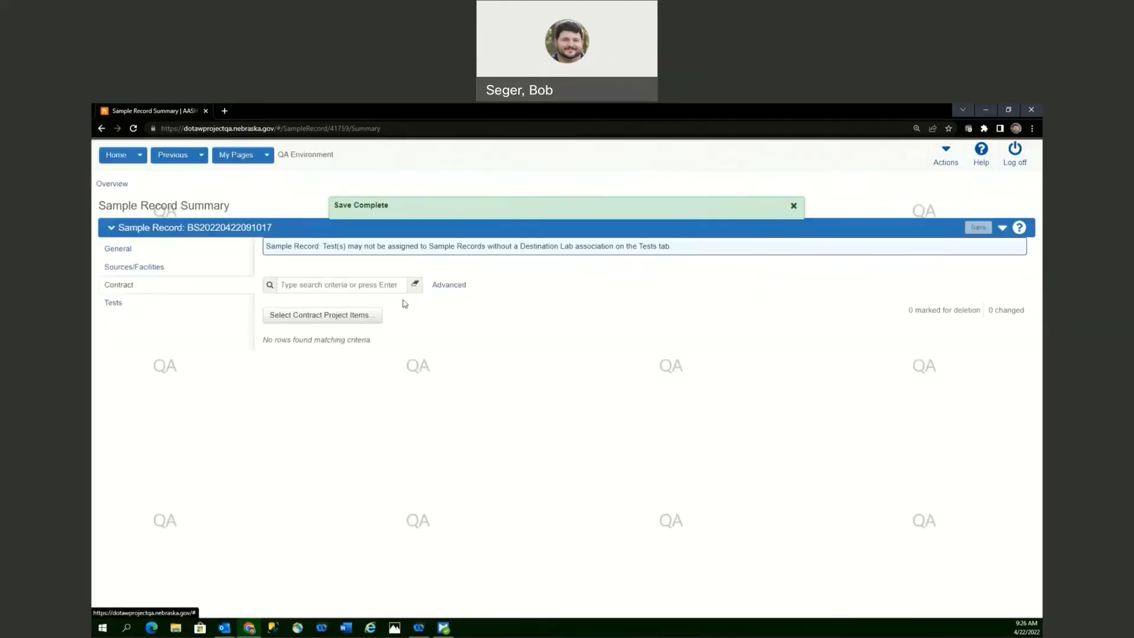
left_click(305, 286)
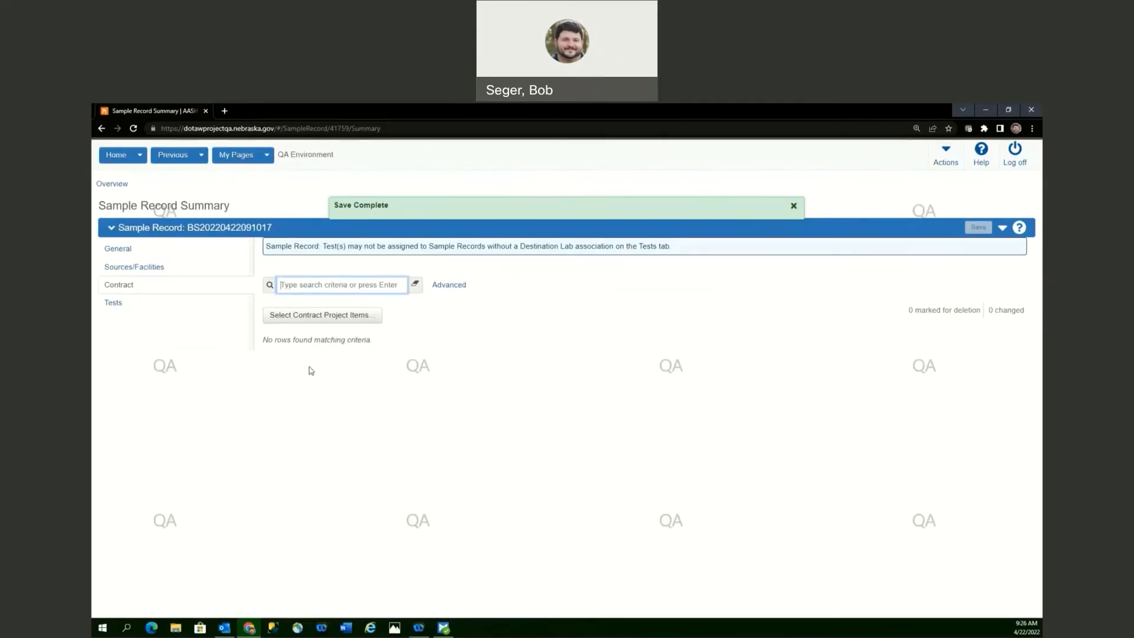
left_click(347, 316)
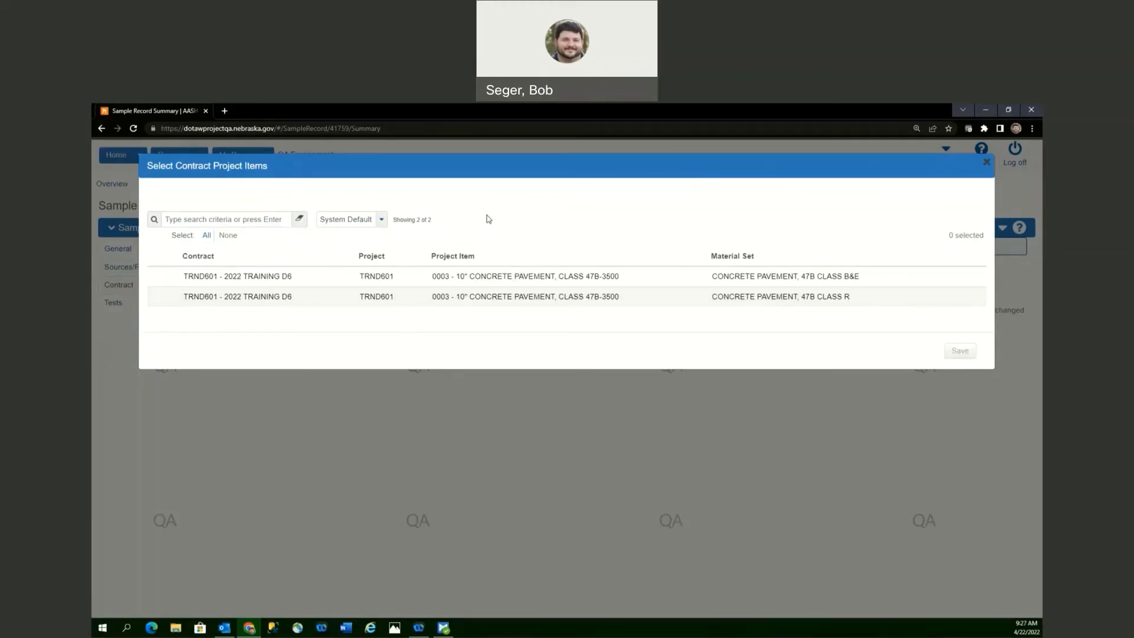
left_click(766, 299)
Step: Set up an advanced filter for the contract project items where Material Set contains CLASS R
left_click(376, 221)
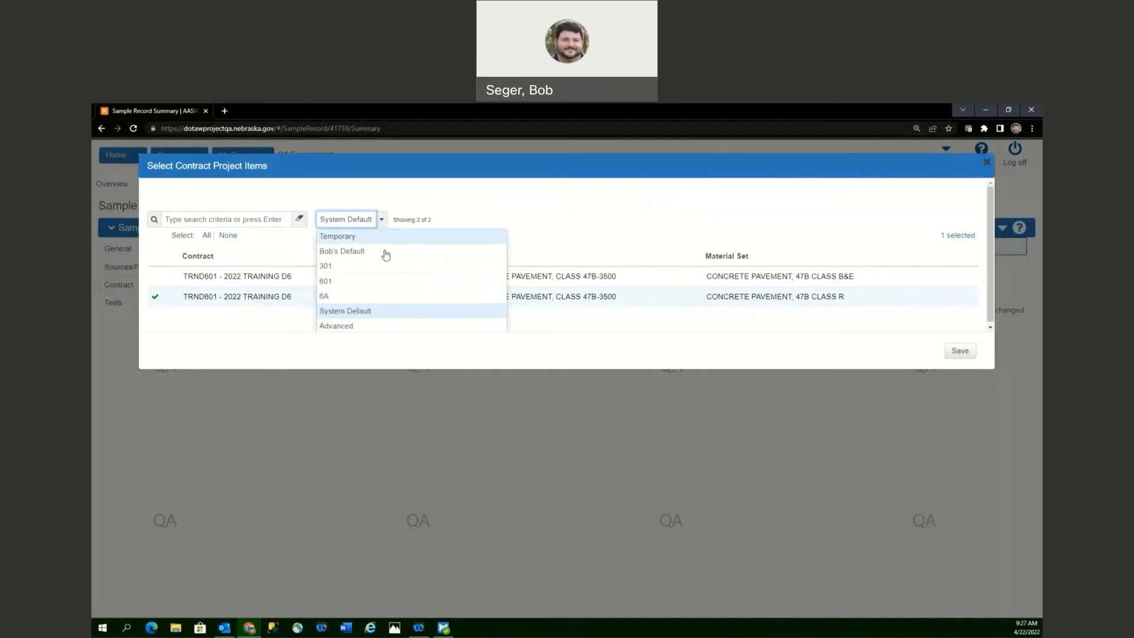
scroll(414, 272, "down", 1)
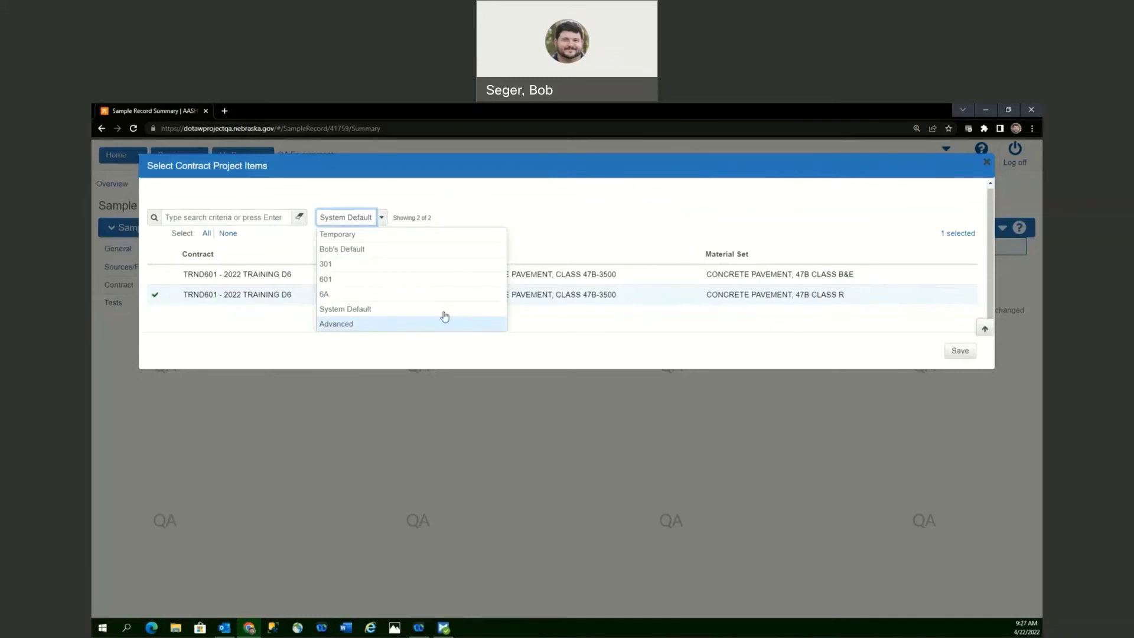
left_click(338, 325)
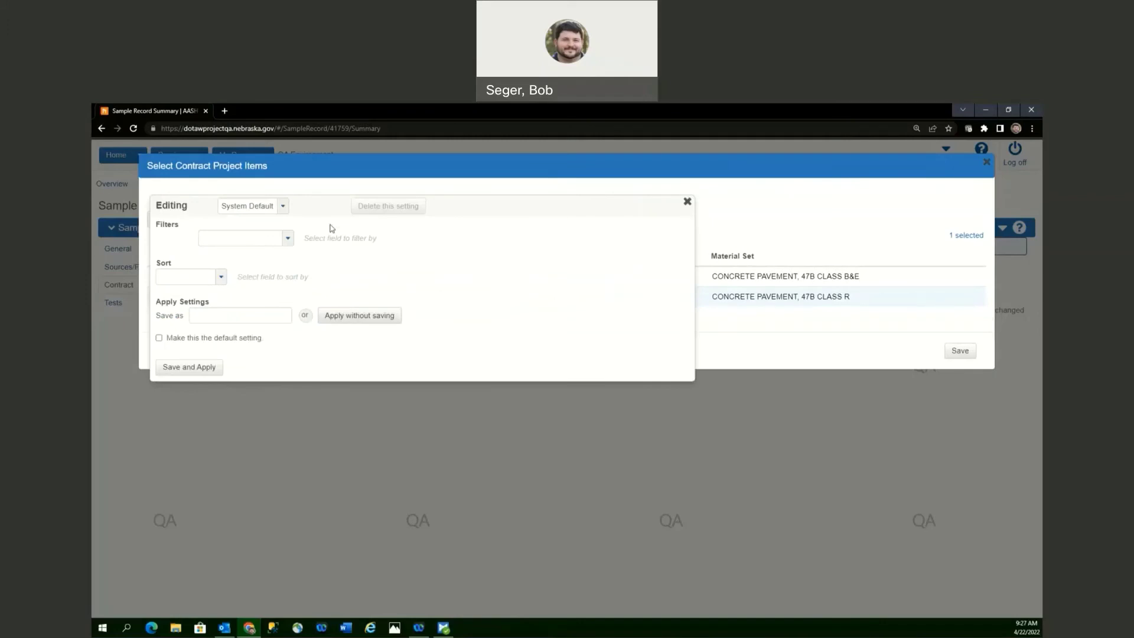
left_click(288, 238)
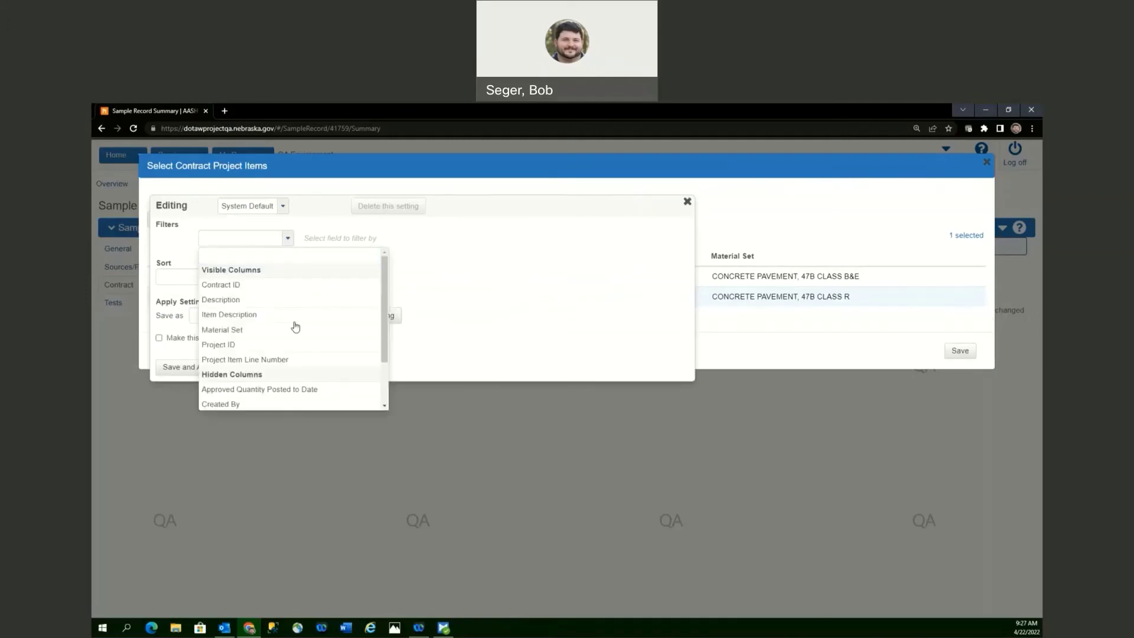
left_click(259, 331)
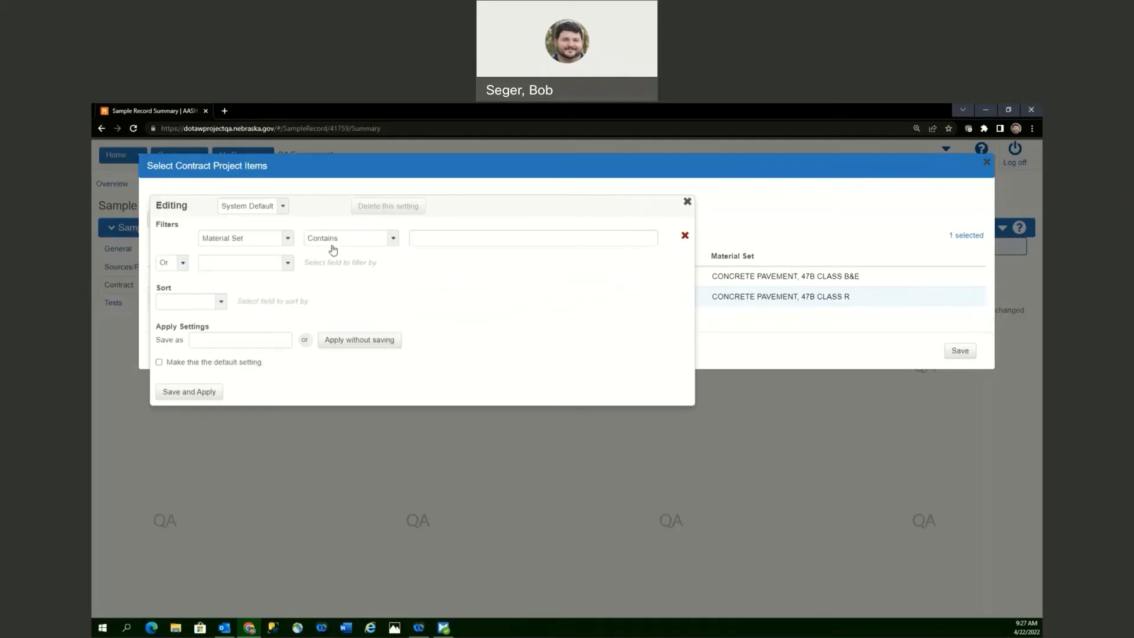
left_click(442, 238)
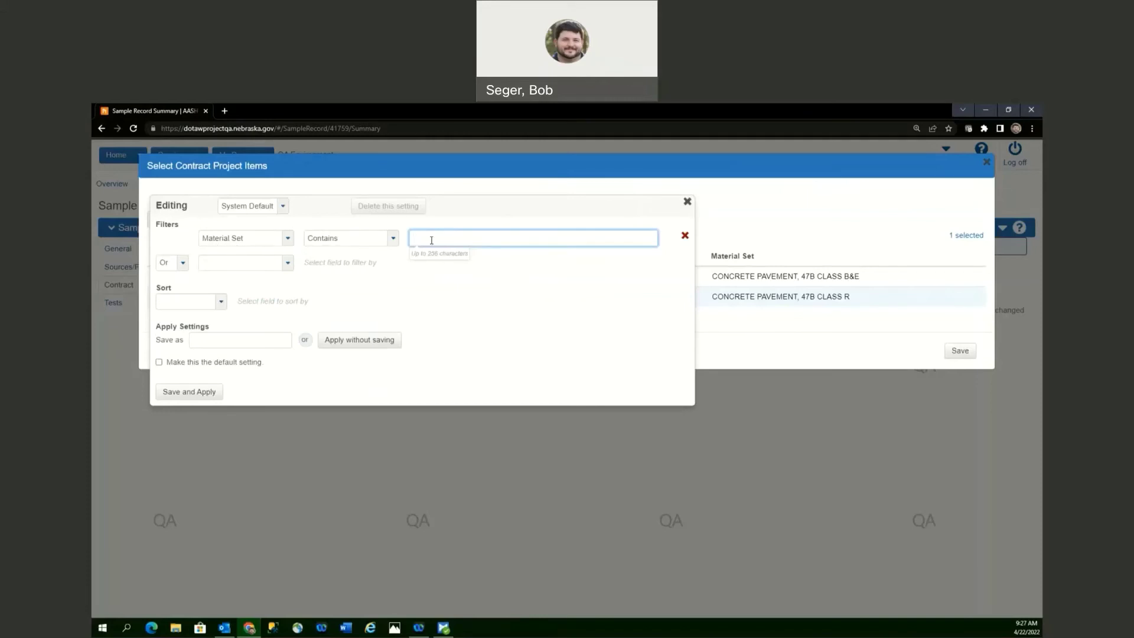
type("CLASS R")
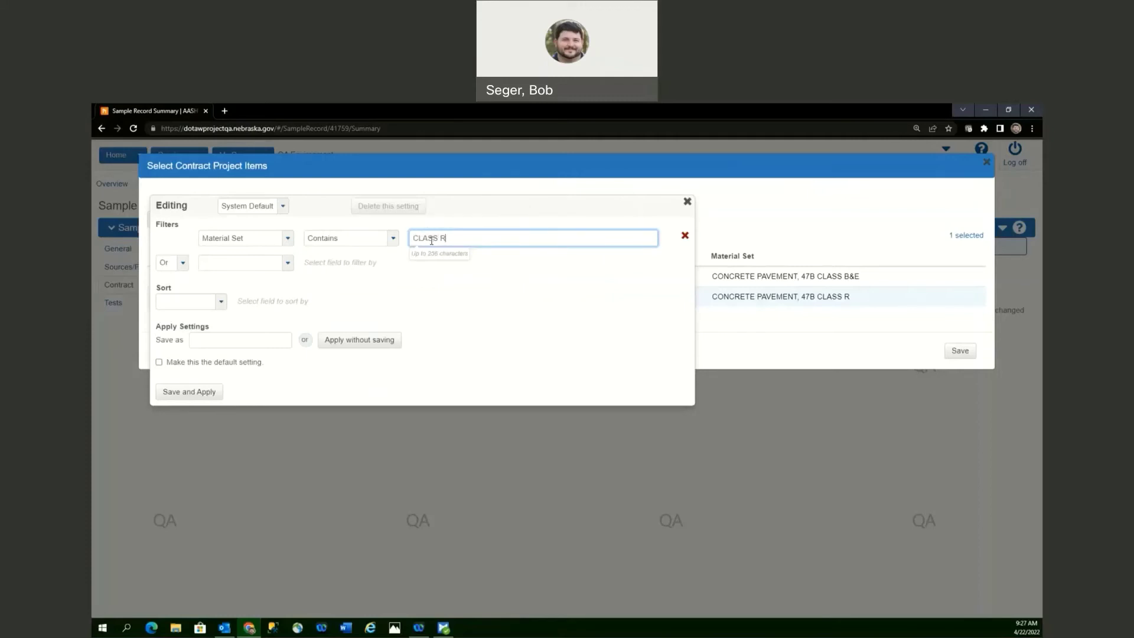
left_click(361, 299)
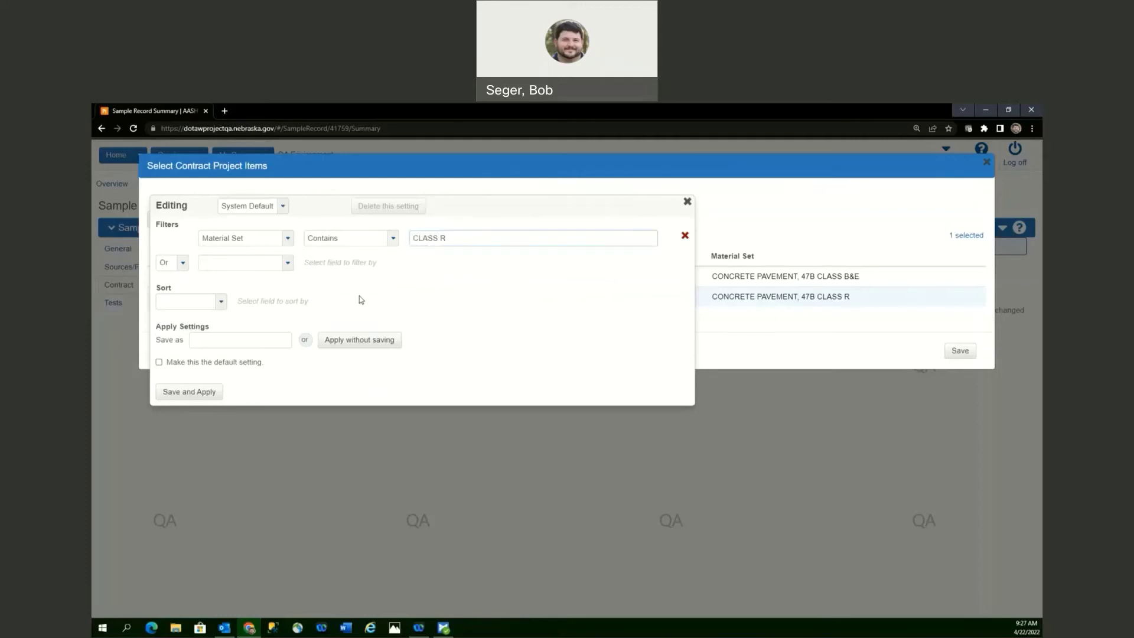
Step: Save the filter as CLASS R, make it the default setting, and apply it
left_click(254, 345)
type("CLASS R")
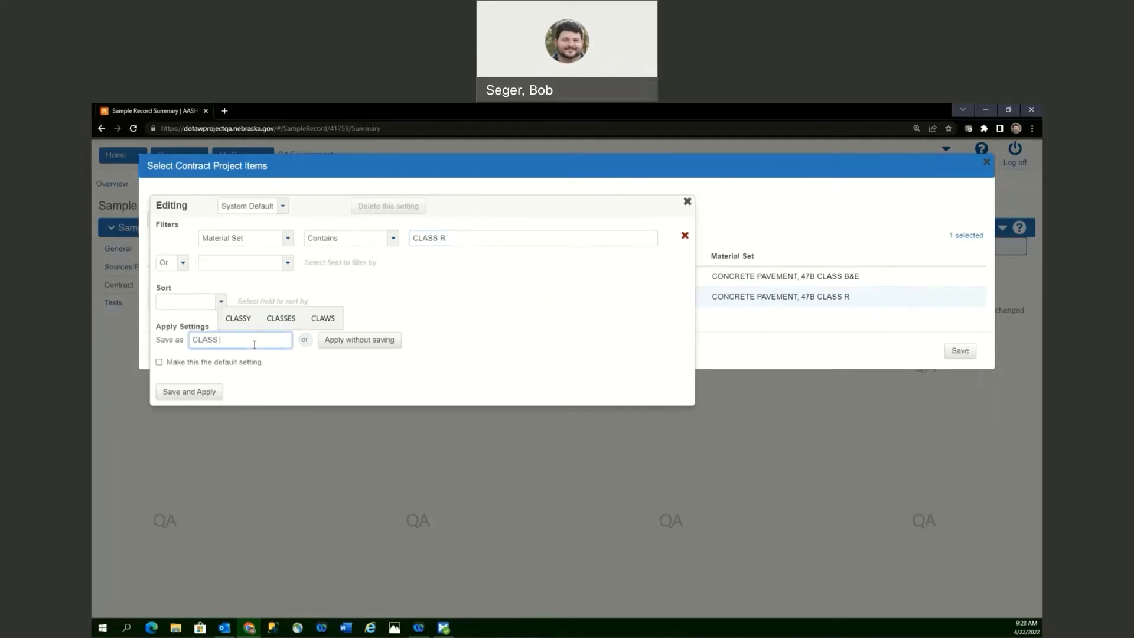
left_click(171, 363)
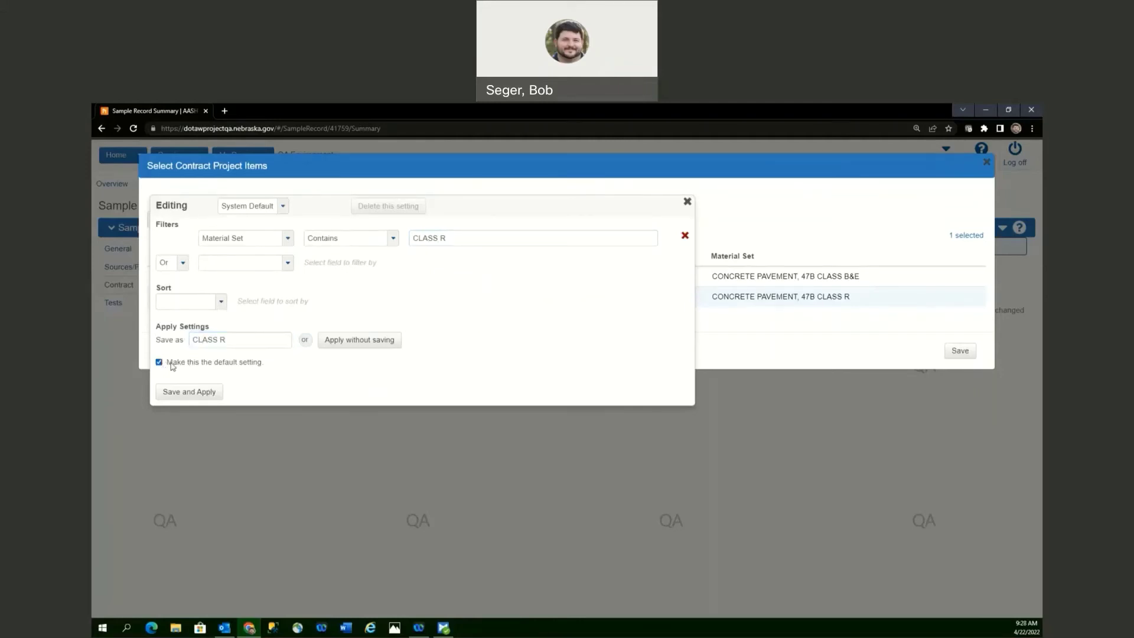
left_click(186, 393)
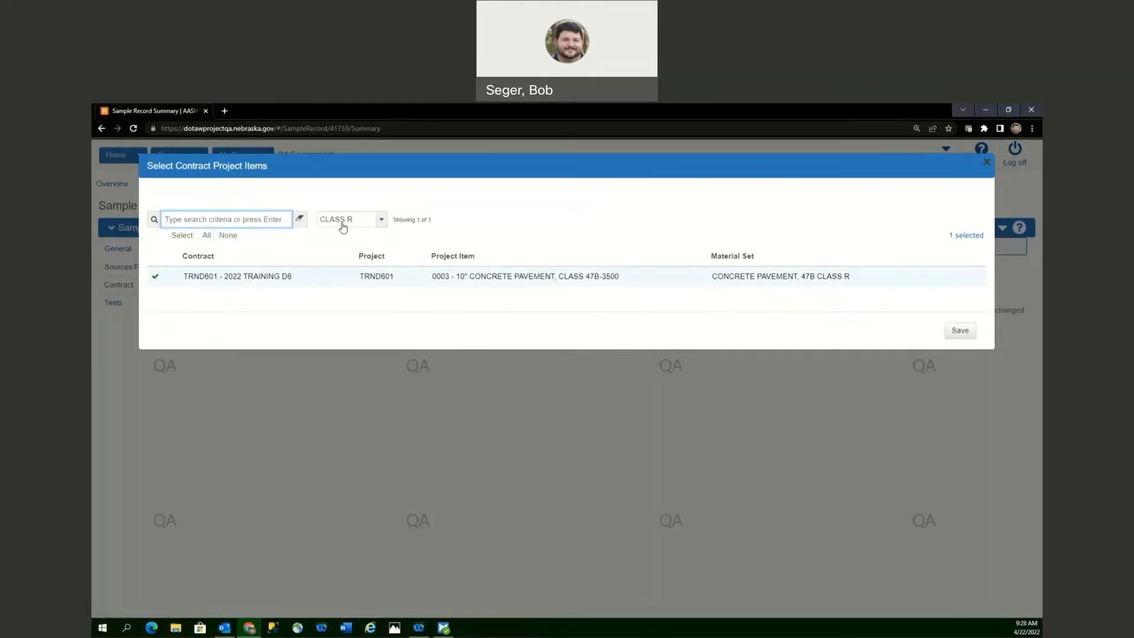
Step: Clear the CLASS R filter to list the first 10 items, and save the selected 47B CLASS R contract project item to the record
double_click(195, 279)
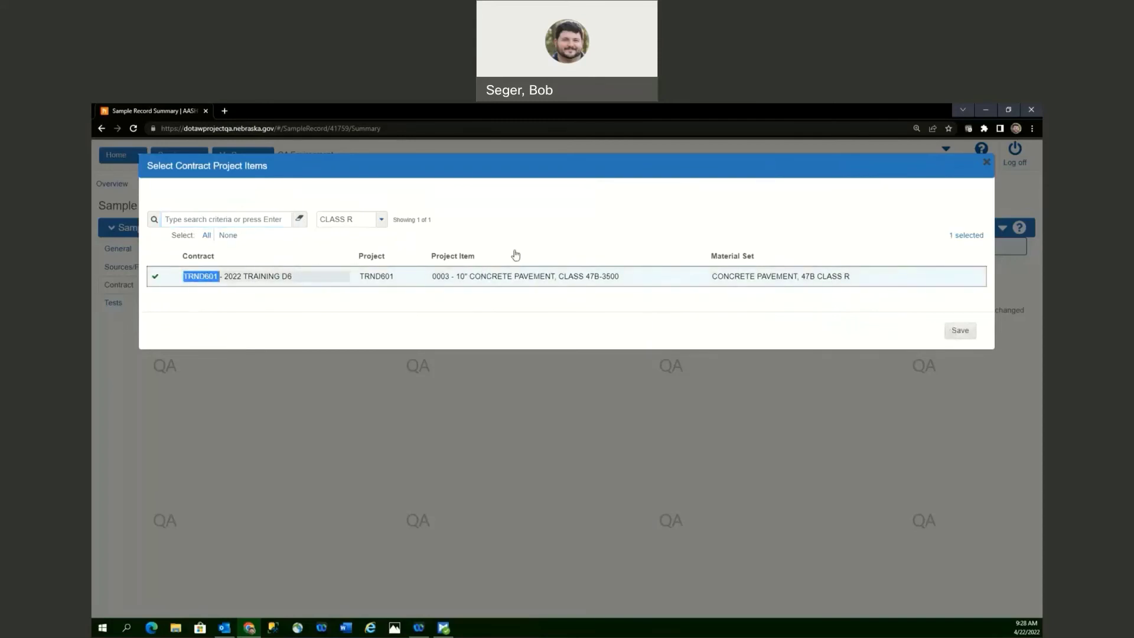
left_click(346, 221)
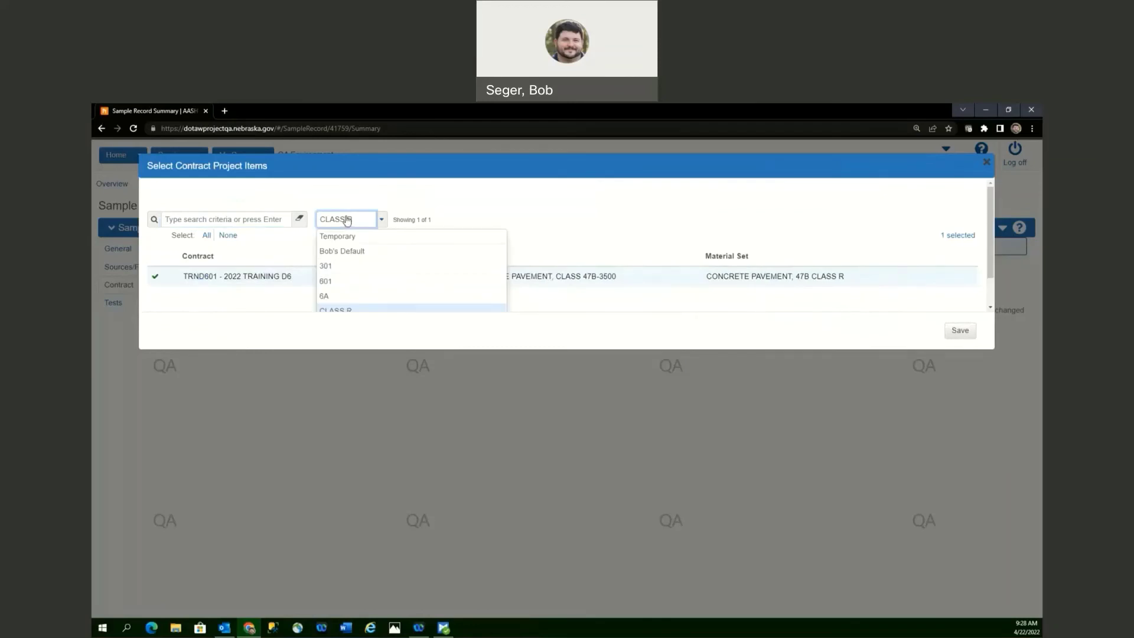
left_click(348, 220)
left_click(300, 219)
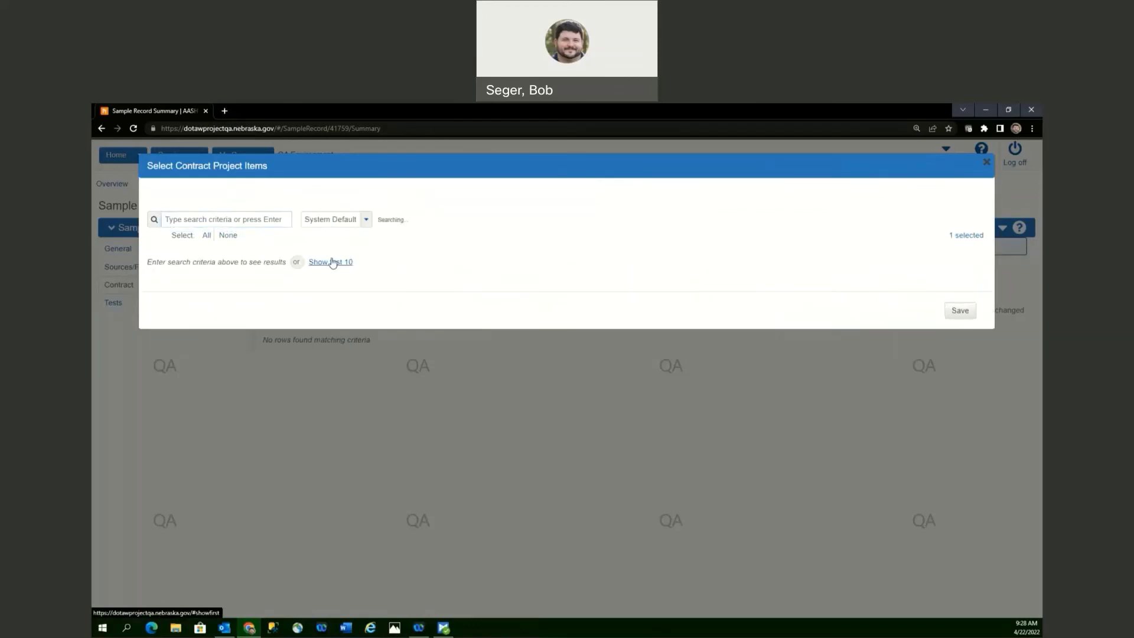
left_click(330, 260)
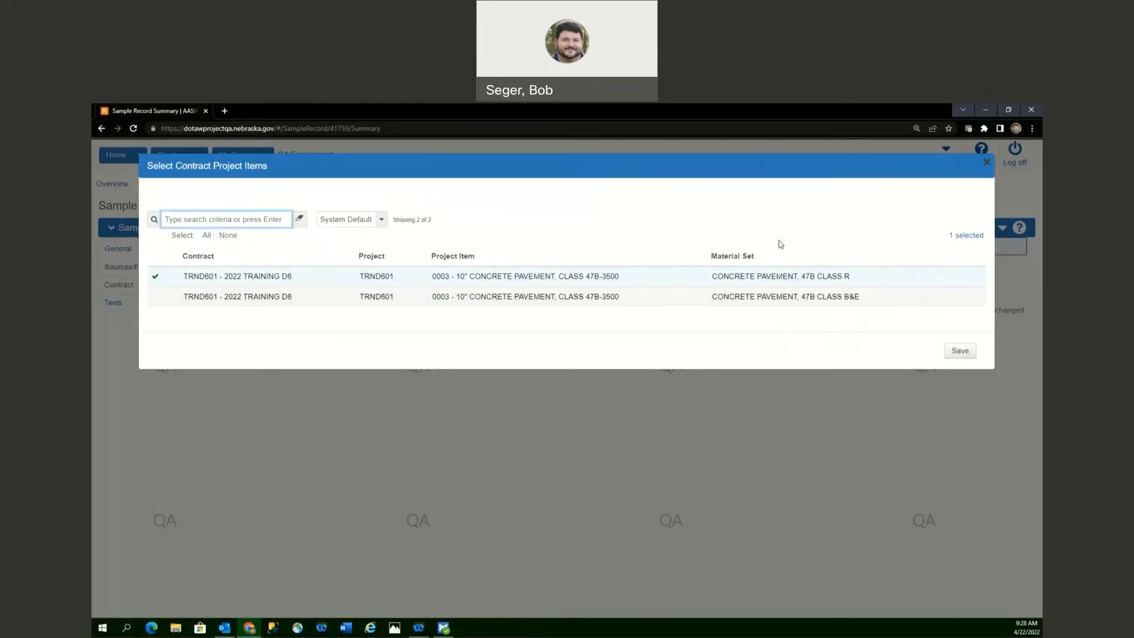
left_click(957, 352)
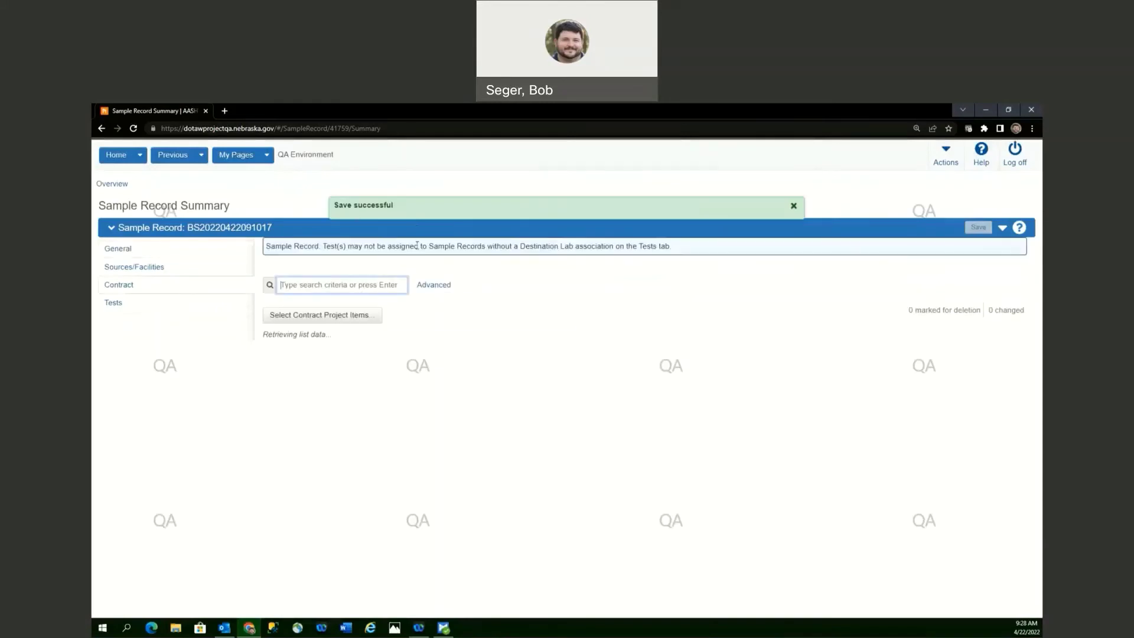
left_click(270, 341)
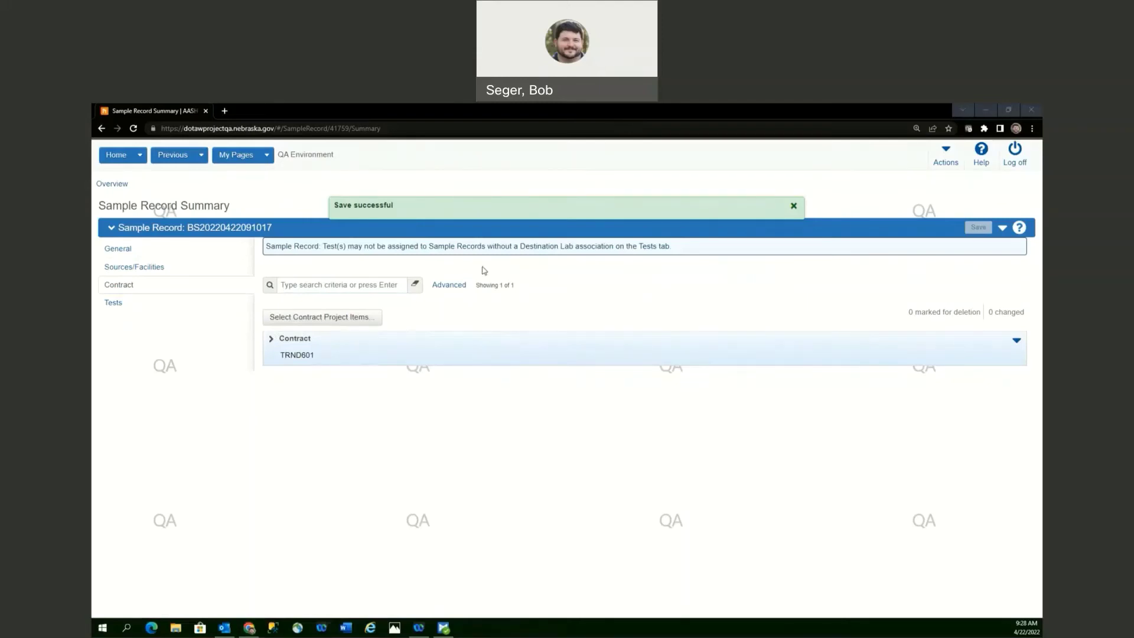
Step: Set the sample record's Destination Lab association to CTRDL, Contractor Destination, in its test details, and save the record
left_click(115, 303)
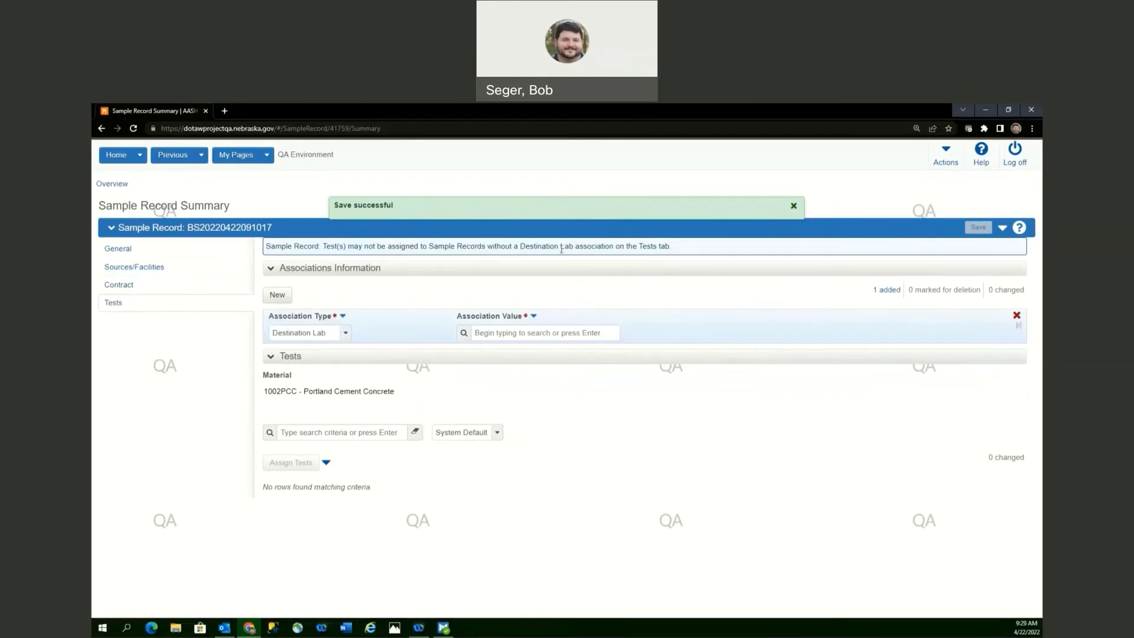
left_click(506, 333)
key("Return")
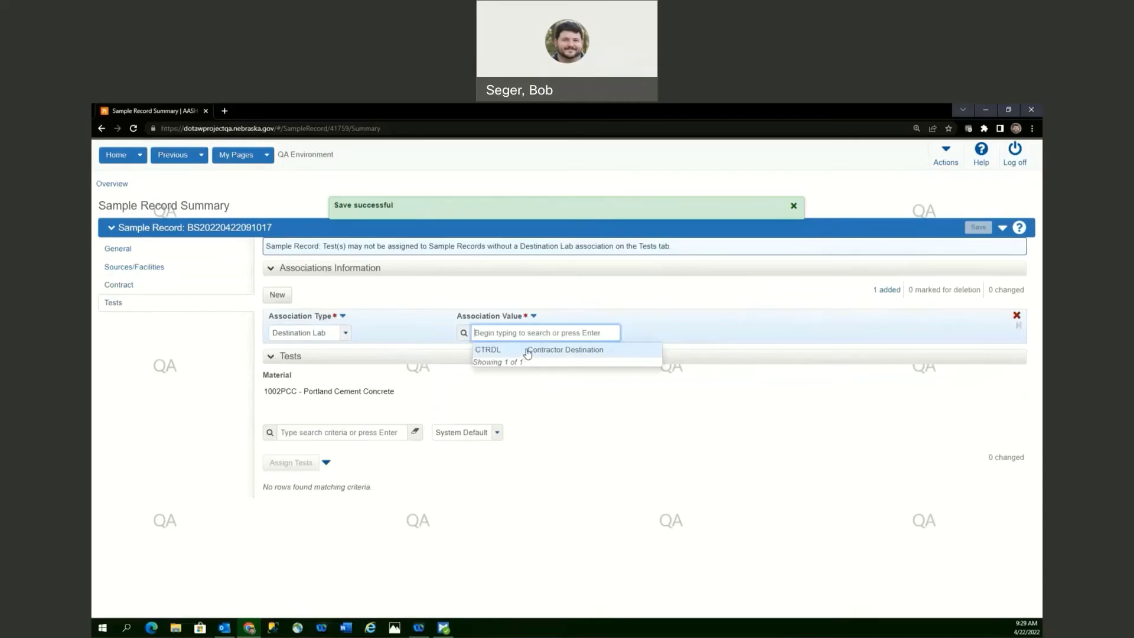
left_click(528, 352)
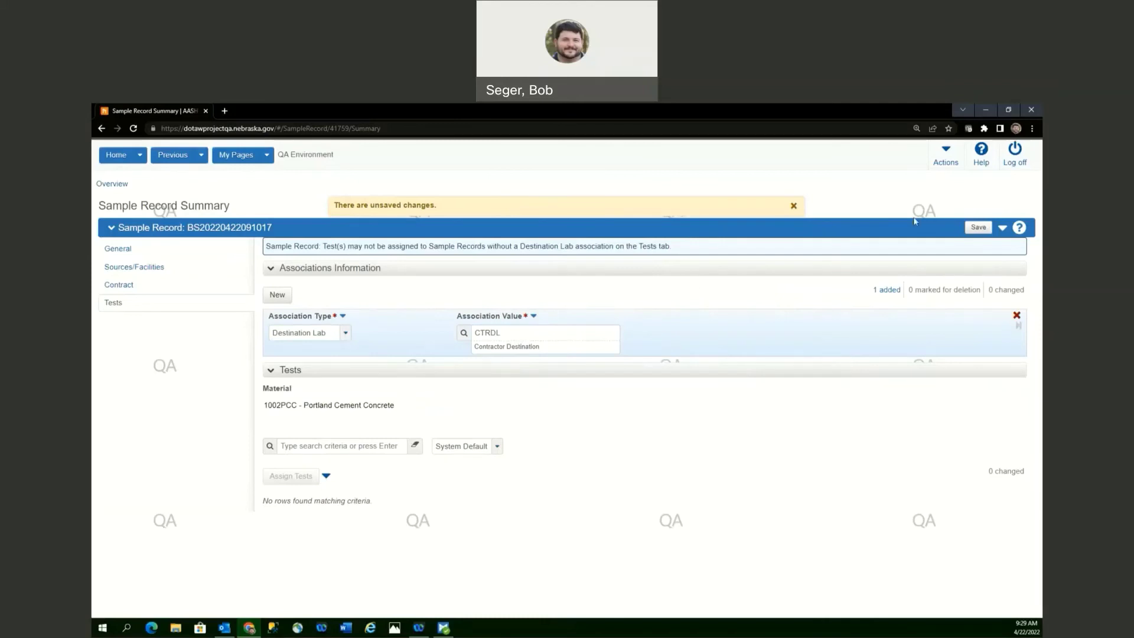
left_click(974, 226)
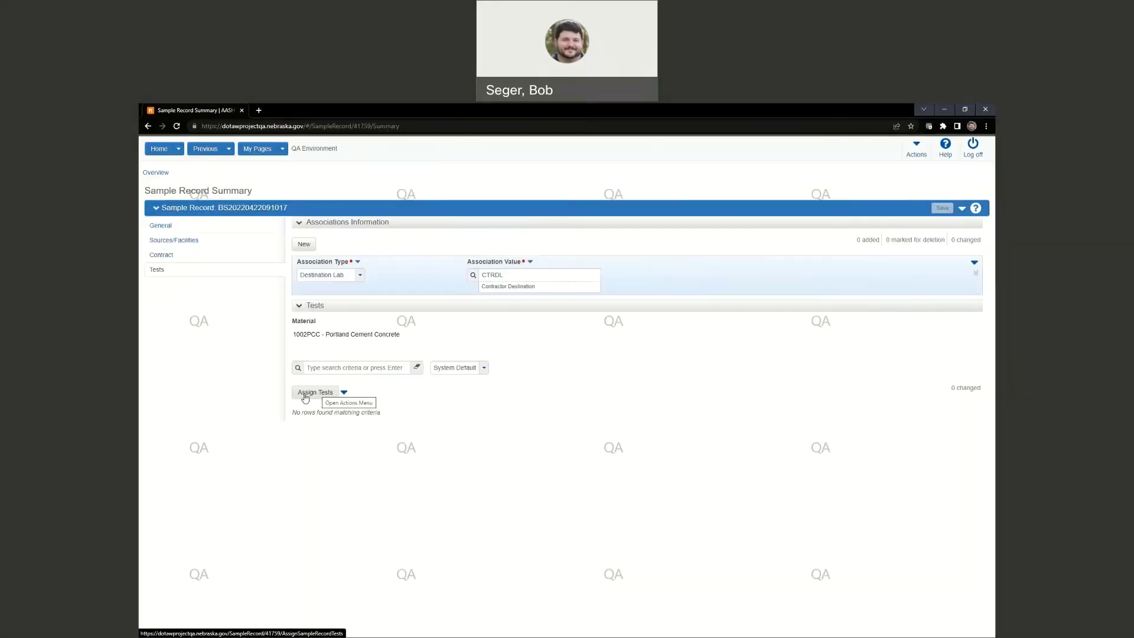
Step: Assign the PCF008002 PCC Percent Air / Unit Weight - Field test to the sample record with 1 test run and confirm
left_click(305, 394)
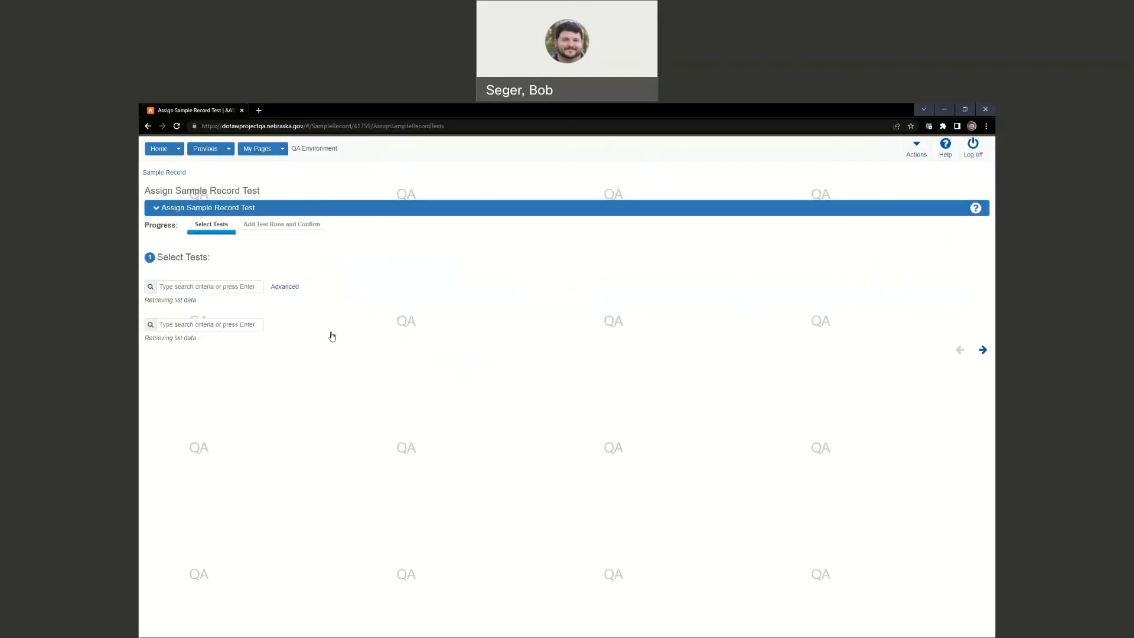
left_click(360, 269)
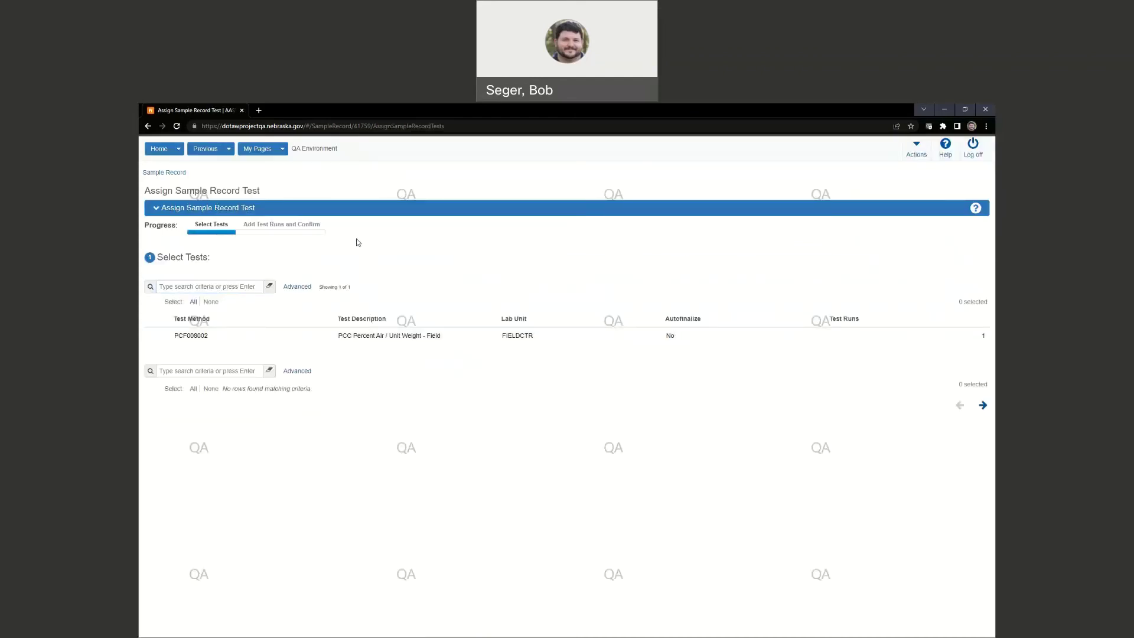
left_click(265, 335)
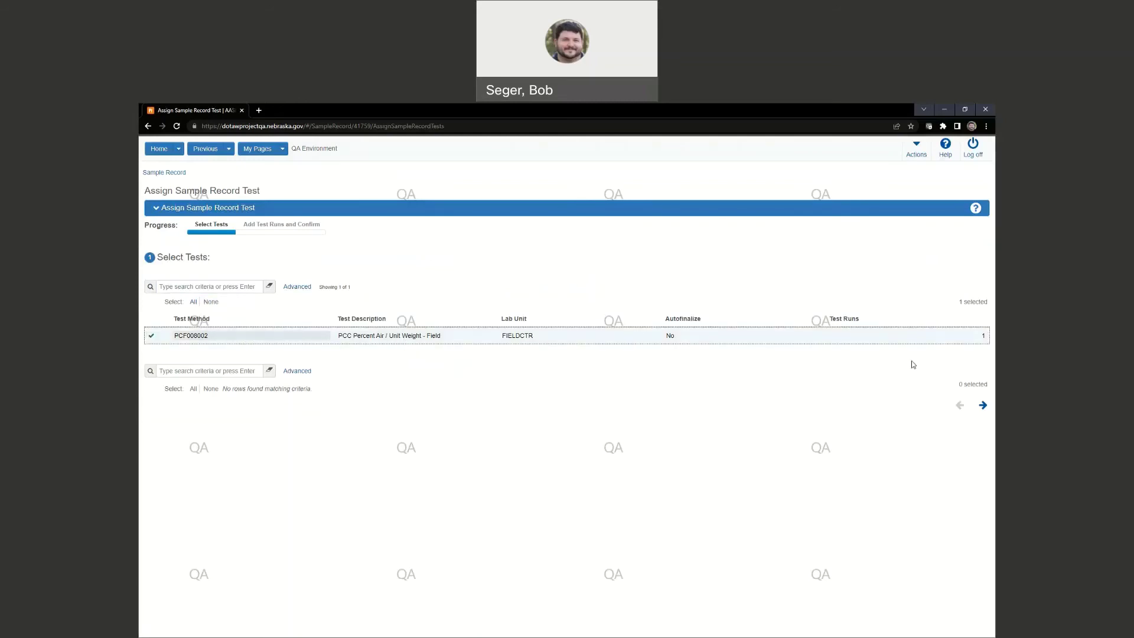
left_click(981, 406)
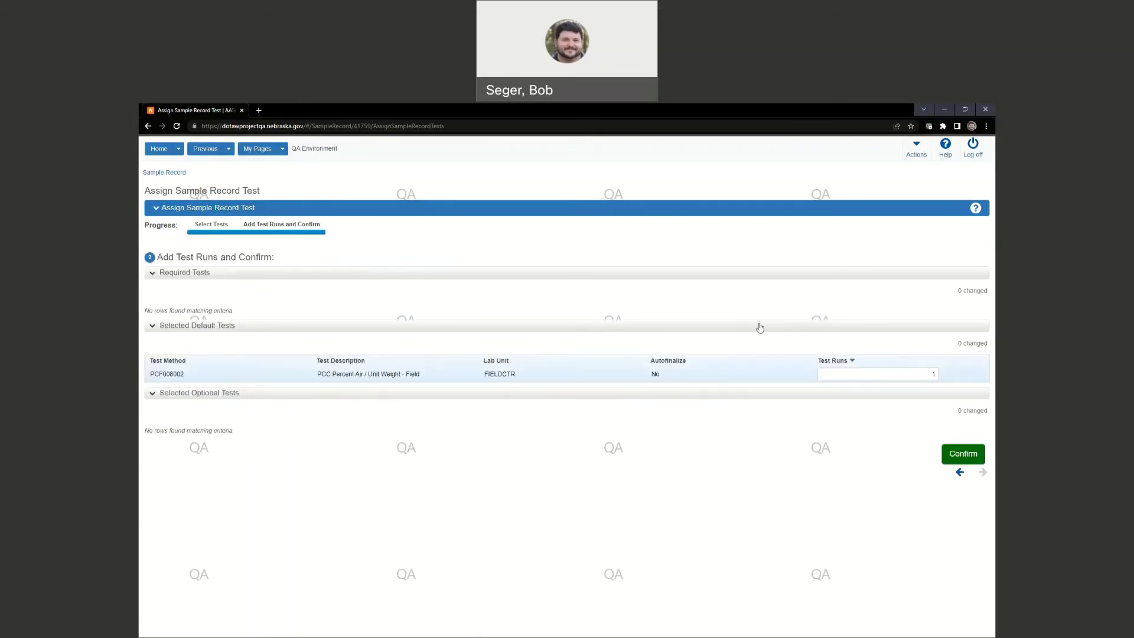
left_click(956, 453)
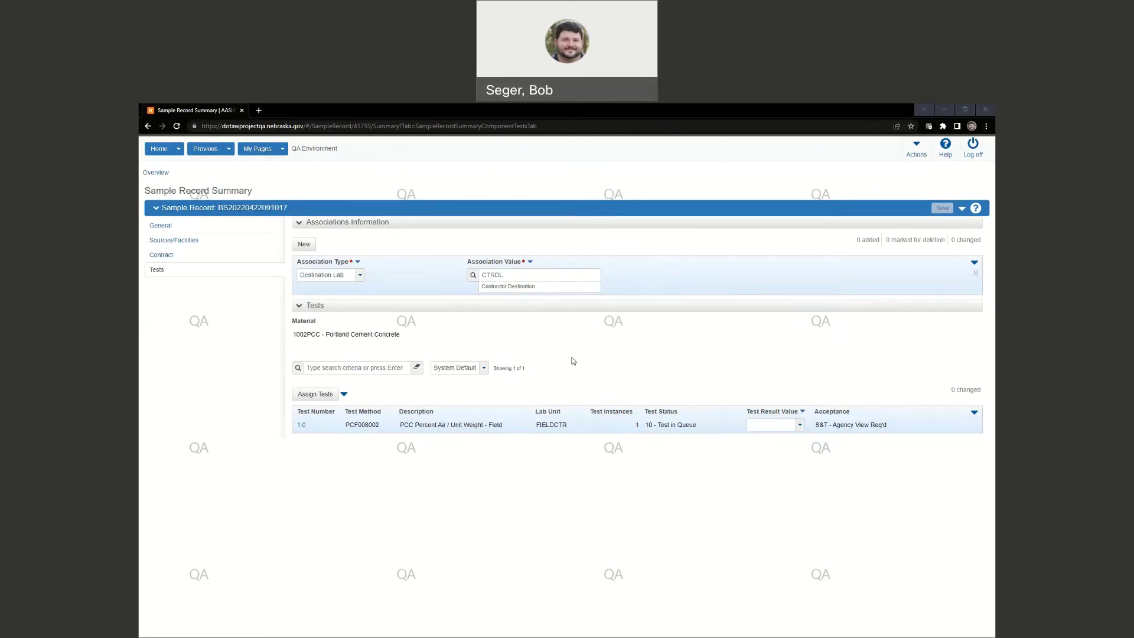
Step: Change to a role that allows test deletion, delete the assigned PCF008002 test from the sample record, and save
left_click(178, 149)
left_click(161, 186)
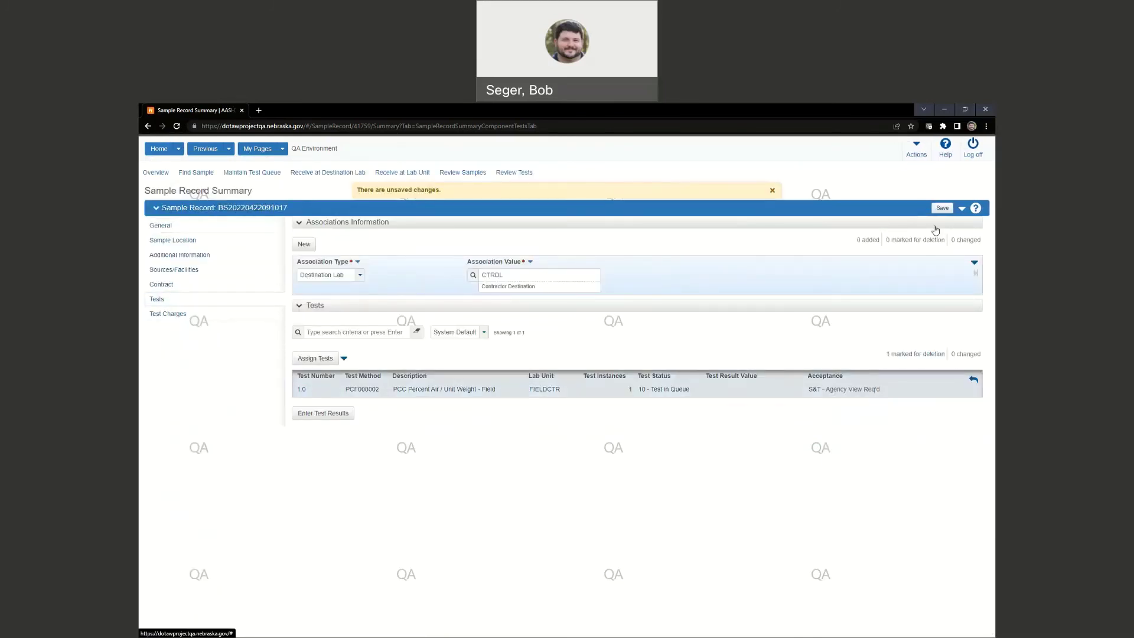
left_click(942, 208)
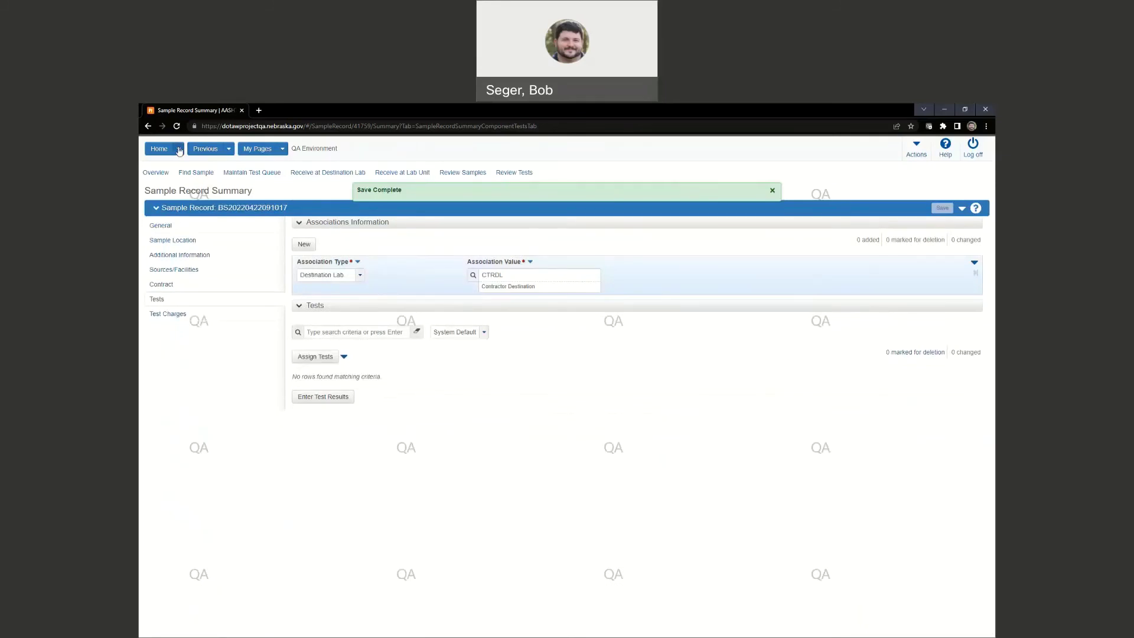
Step: Switch the active role back to NDOT_Matl_Contractor and bring up the sample record's tests again
left_click(178, 150)
scroll(186, 179, "down", 2)
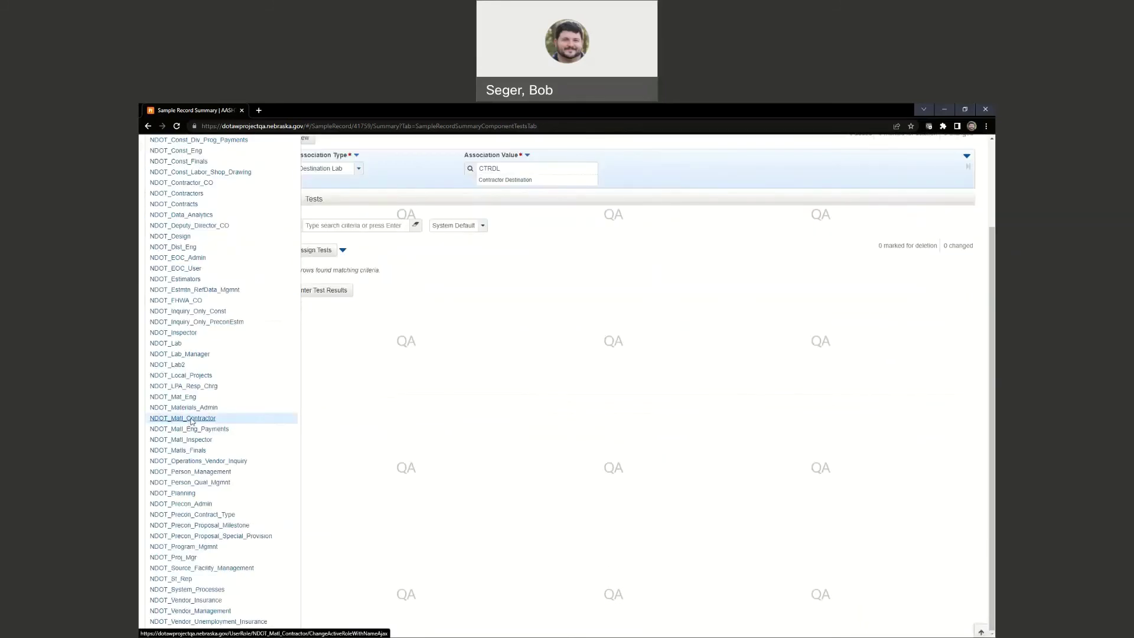
left_click(515, 250)
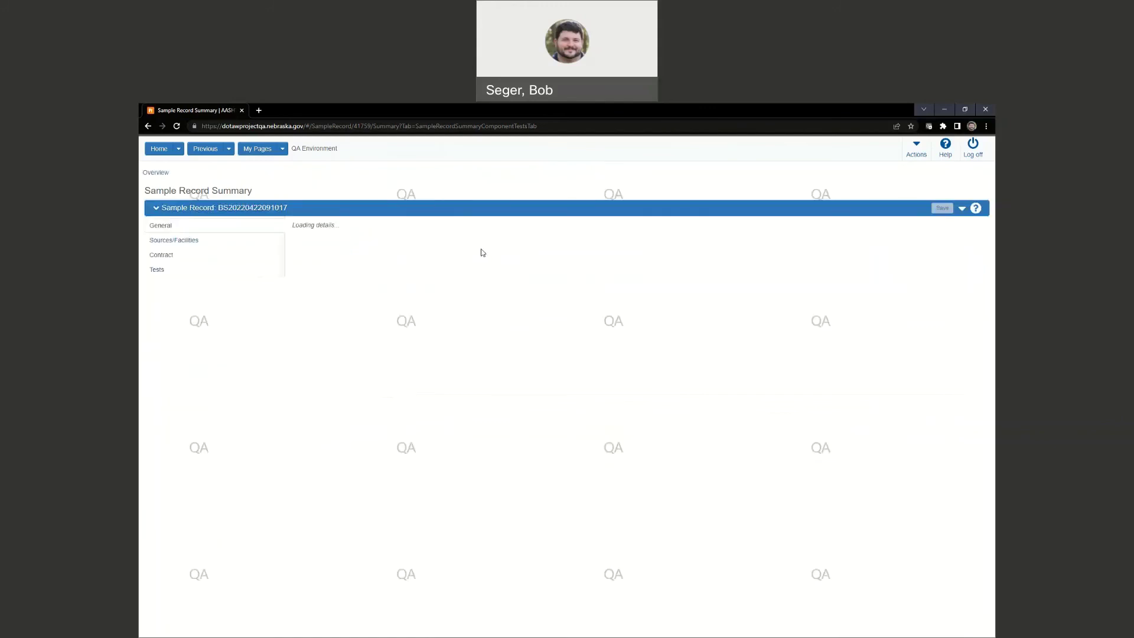
left_click(227, 270)
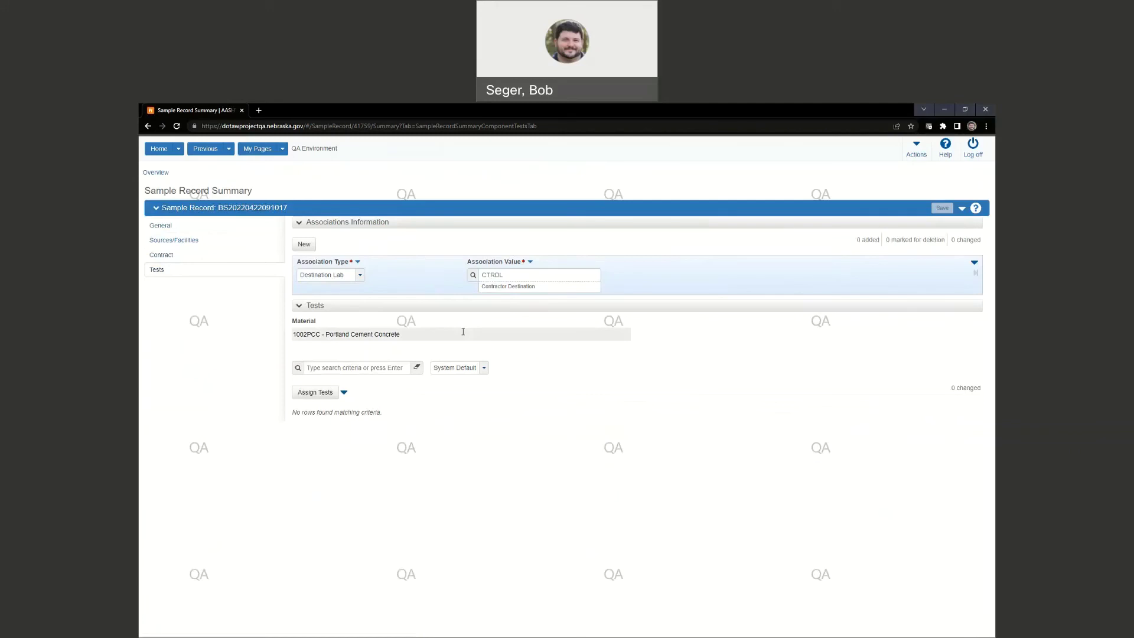
Step: Assign the default tests to the sample record and open the test's Air Content / Unit Weight Testing agency view
left_click(345, 393)
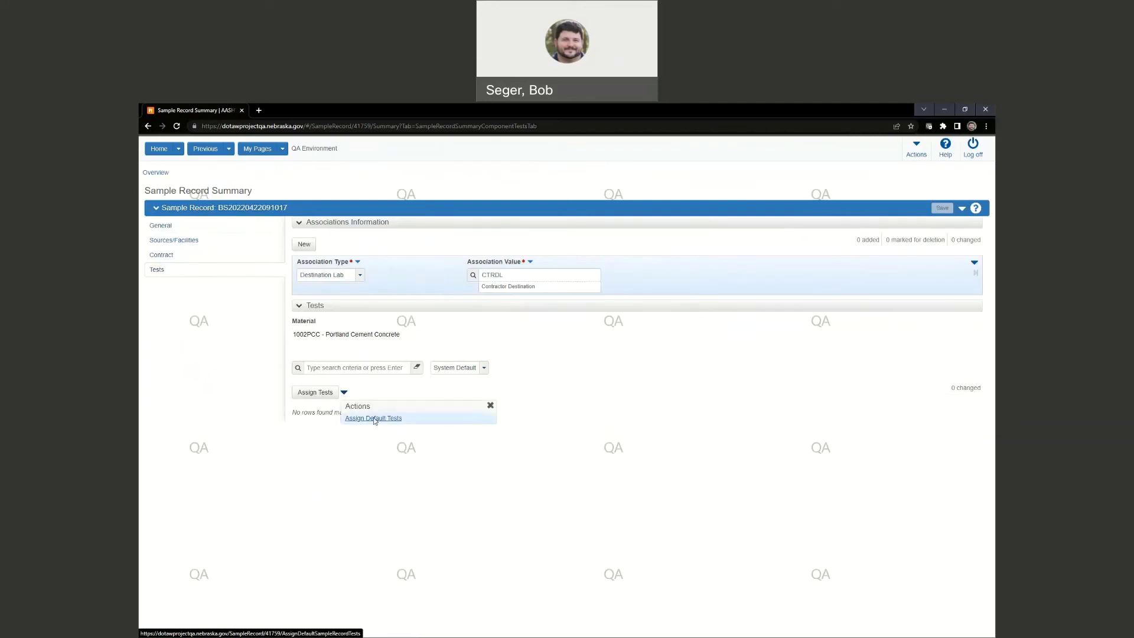
left_click(374, 418)
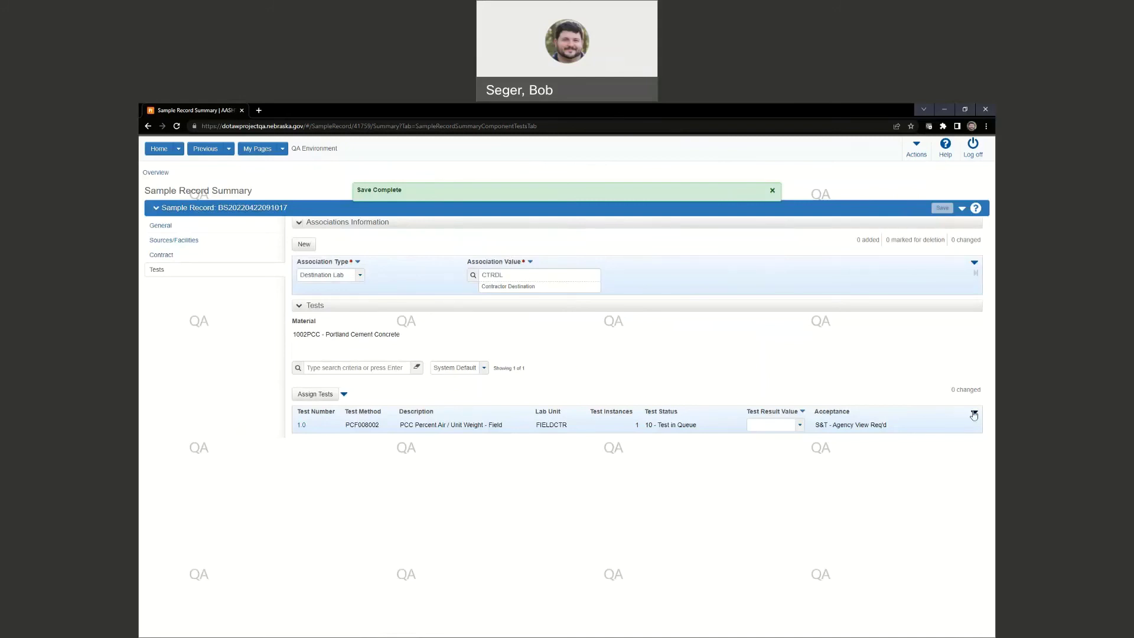
left_click(974, 412)
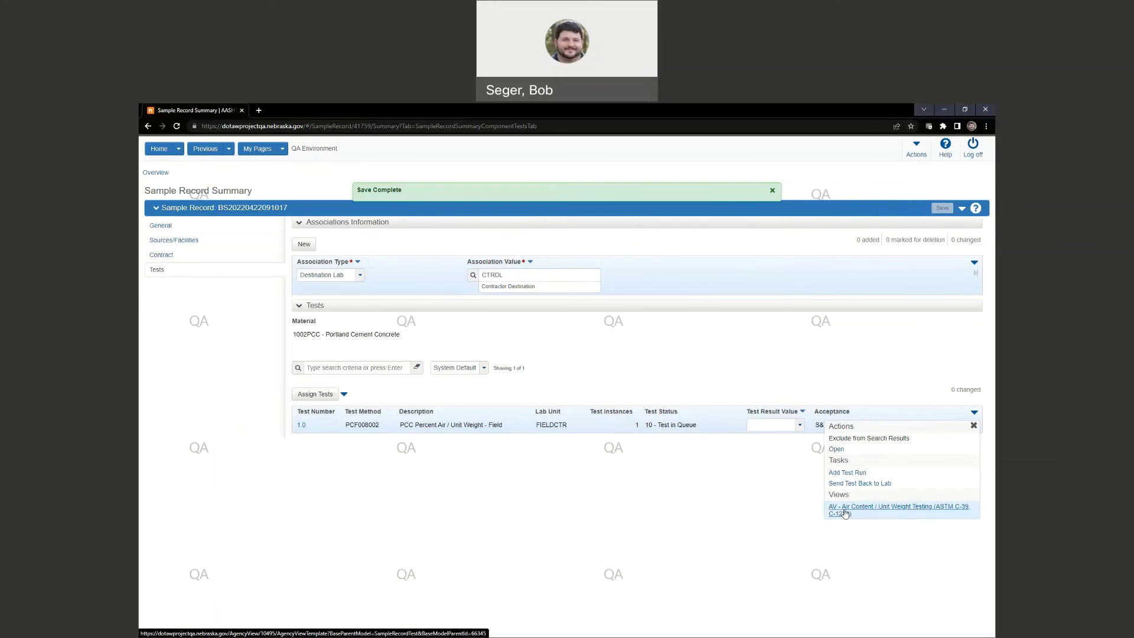
left_click(846, 513)
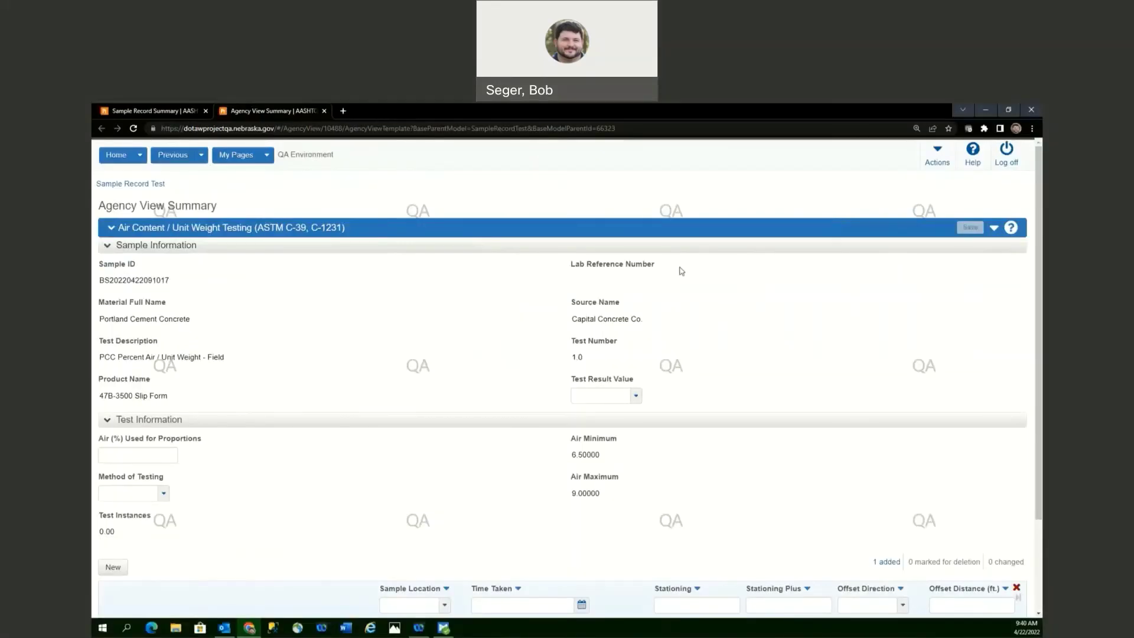
Step: Set Air (%) Used for Proportions to 7.1 and the overall Method of Testing to QA/QC (MSG 15-2 7a)
scroll(682, 251, "down", 3)
scroll(582, 209, "up", 3)
scroll(249, 304, "down", 3)
left_click(175, 340)
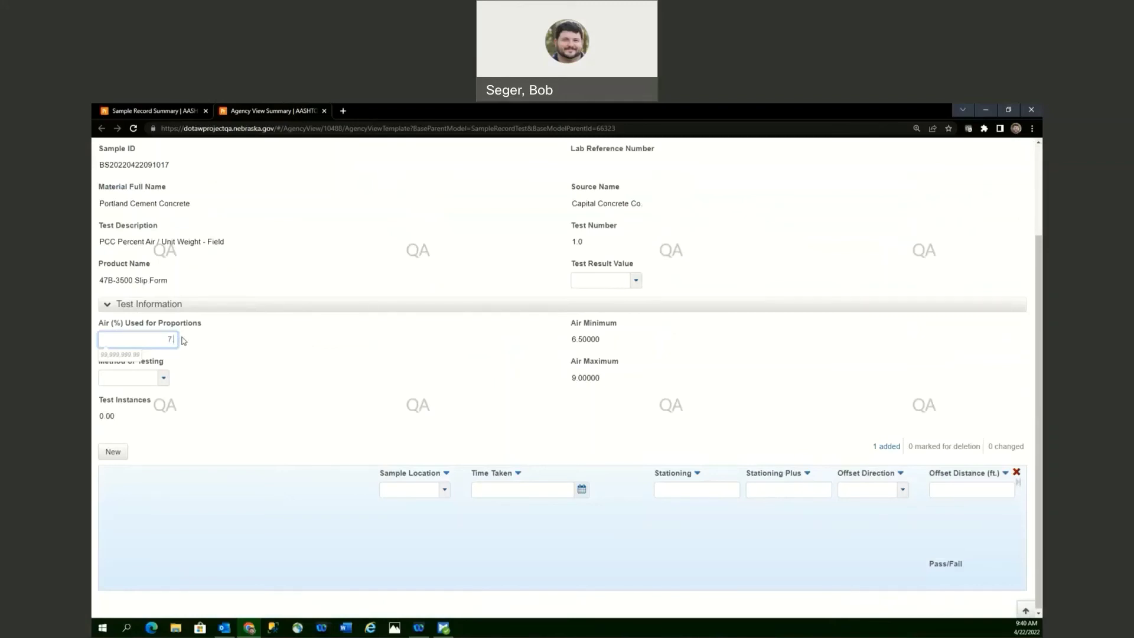
type("7.1")
key("Tab")
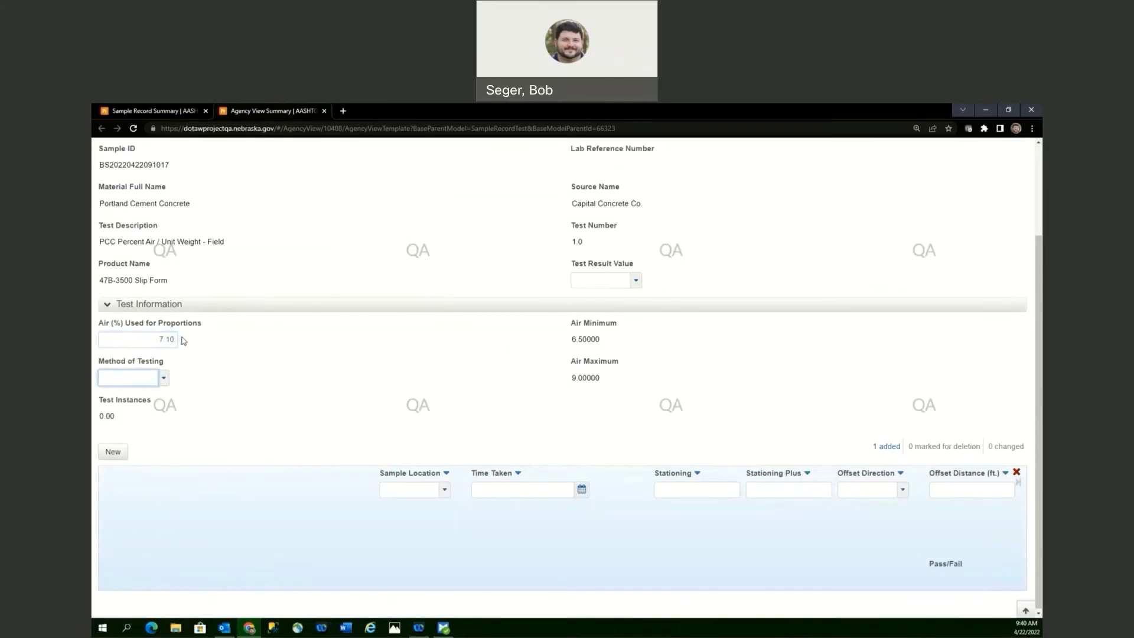
left_click(163, 378)
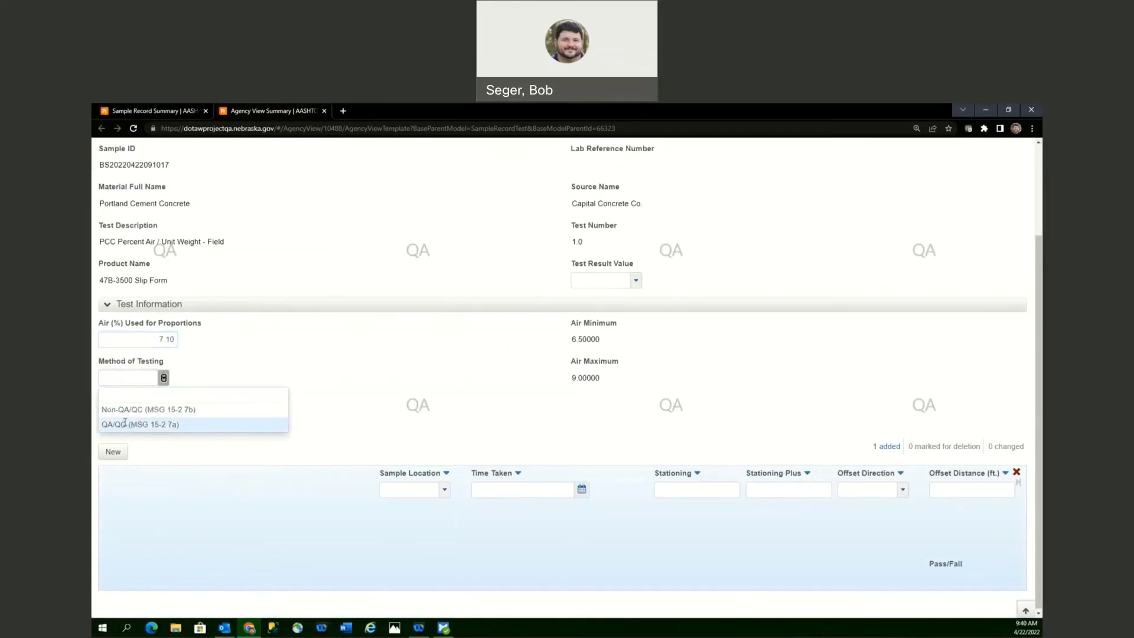
left_click(125, 424)
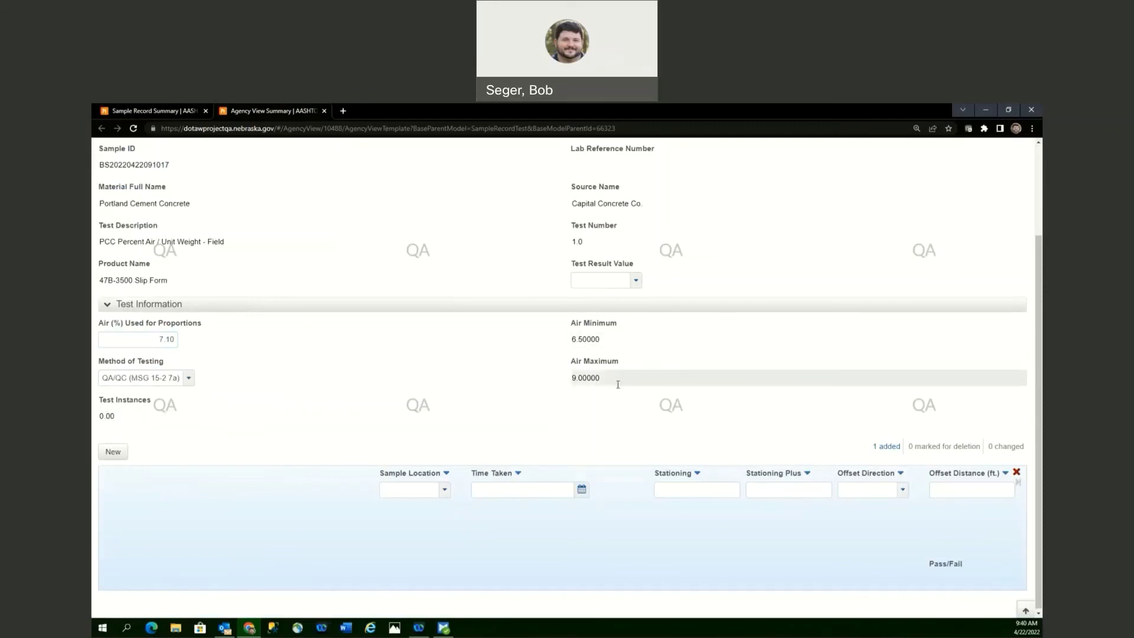
Step: For the first test instance, set Sample Location to Before Paver and Time Taken to 04/22/2022 7:40 AM
left_click(423, 492)
left_click(404, 536)
left_click(582, 489)
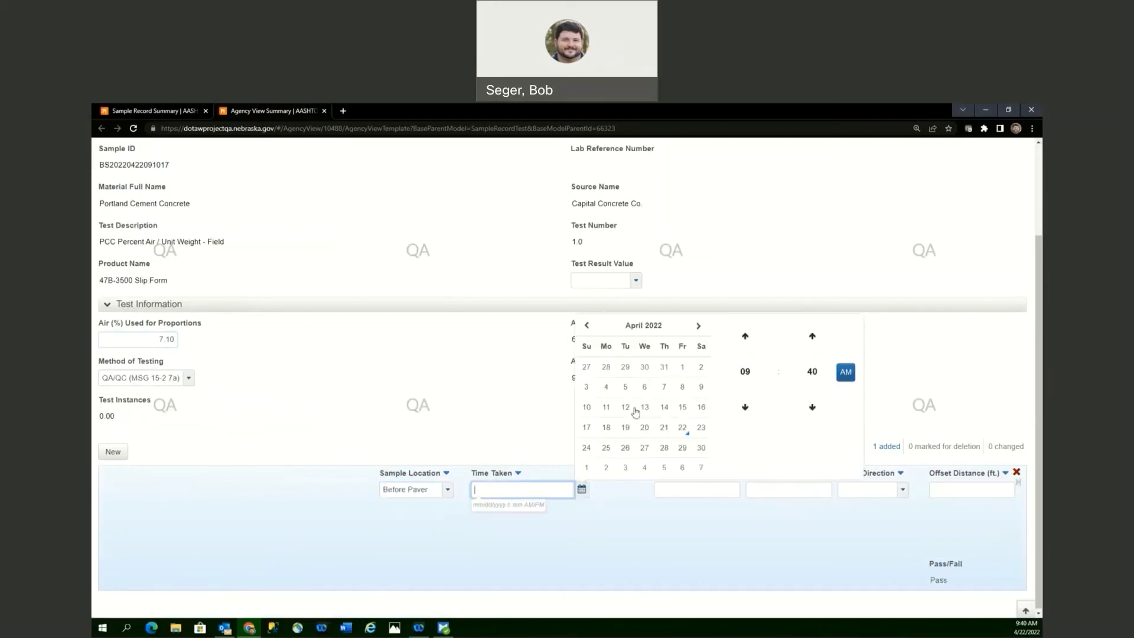
left_click(682, 430)
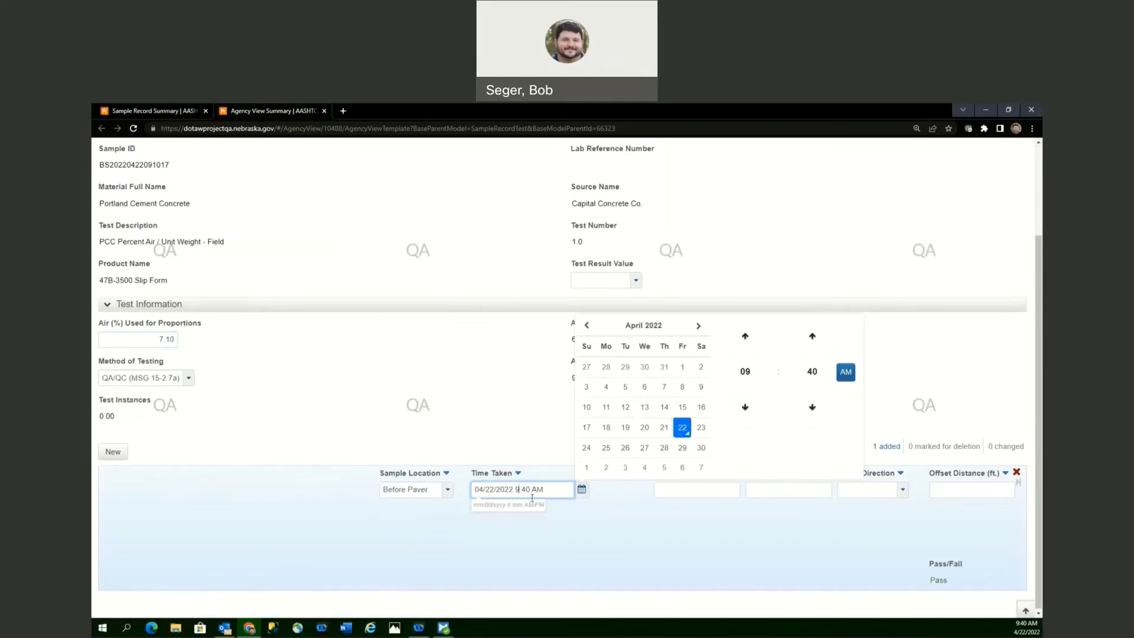
key("BackSpace")
type("7")
key("Return")
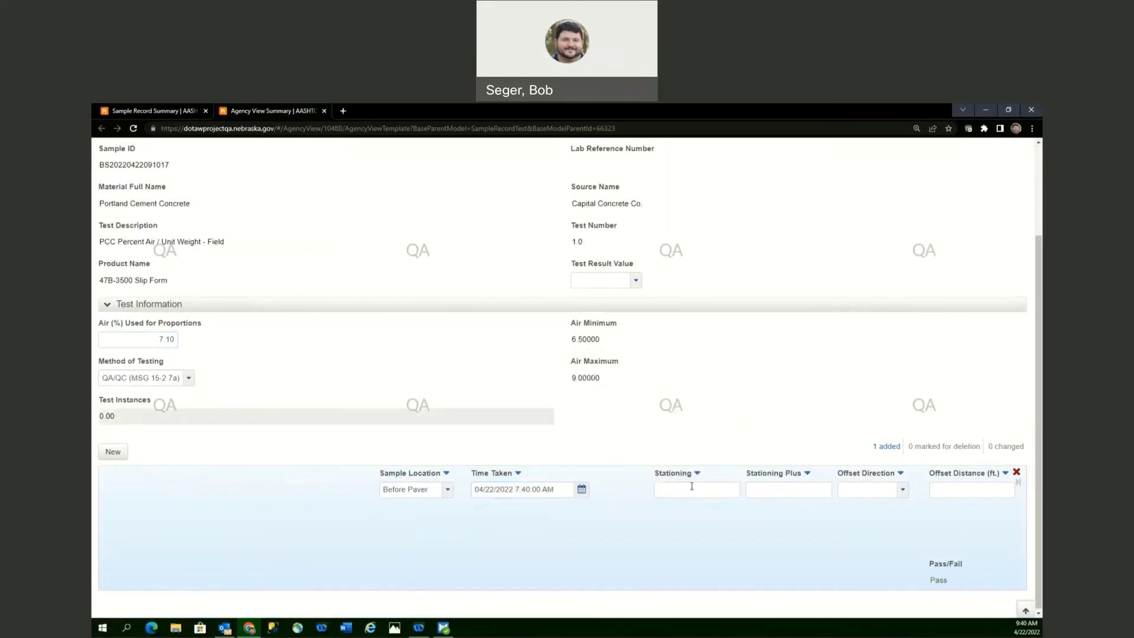
Step: Enter Stationing 5, Stationing Plus 1, Offset Direction Center and Offset Distance 1 ft for the first test instance, and save
left_click(691, 489)
type("1")
key("Tab")
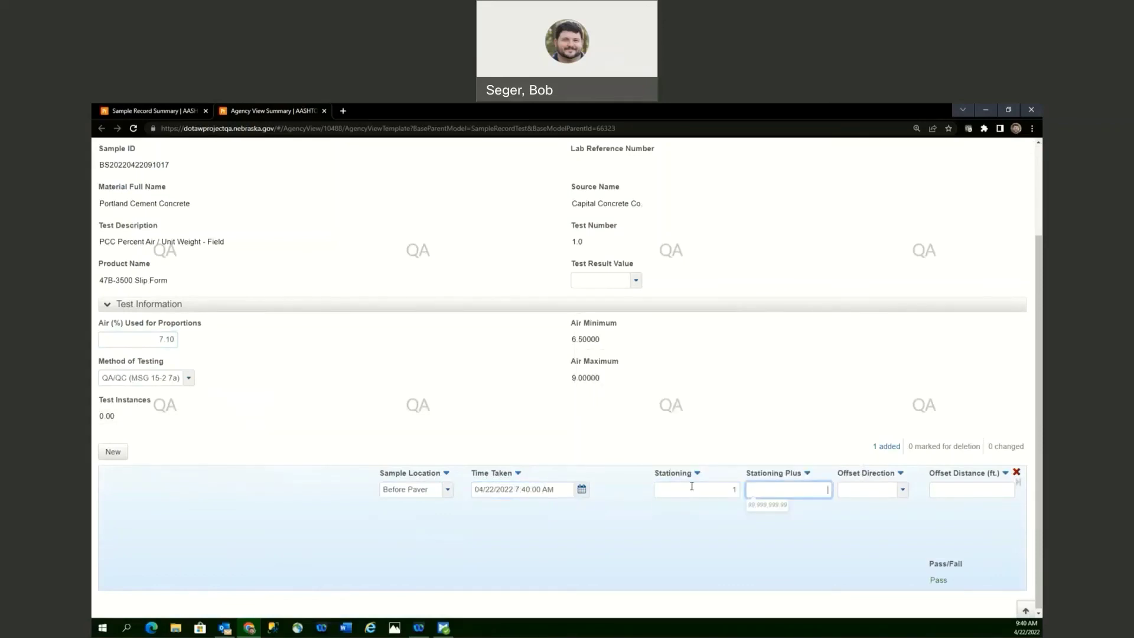
key("shift+Tab")
type("5")
key("Tab")
type("1")
key("Tab")
key("Down")
key("Tab")
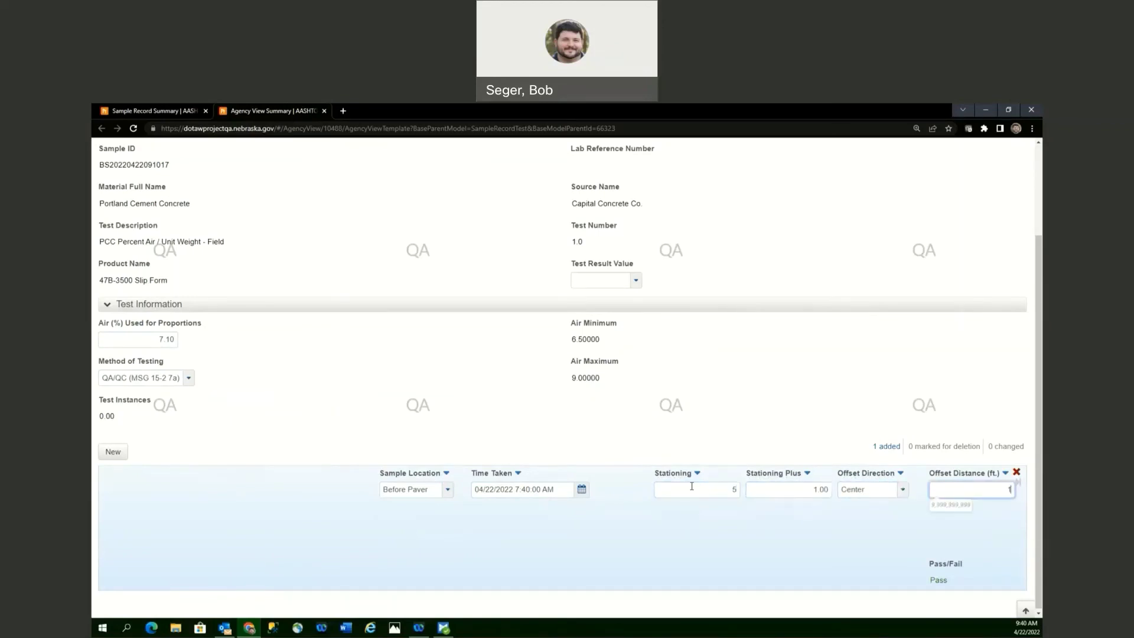
type("1")
key("Tab")
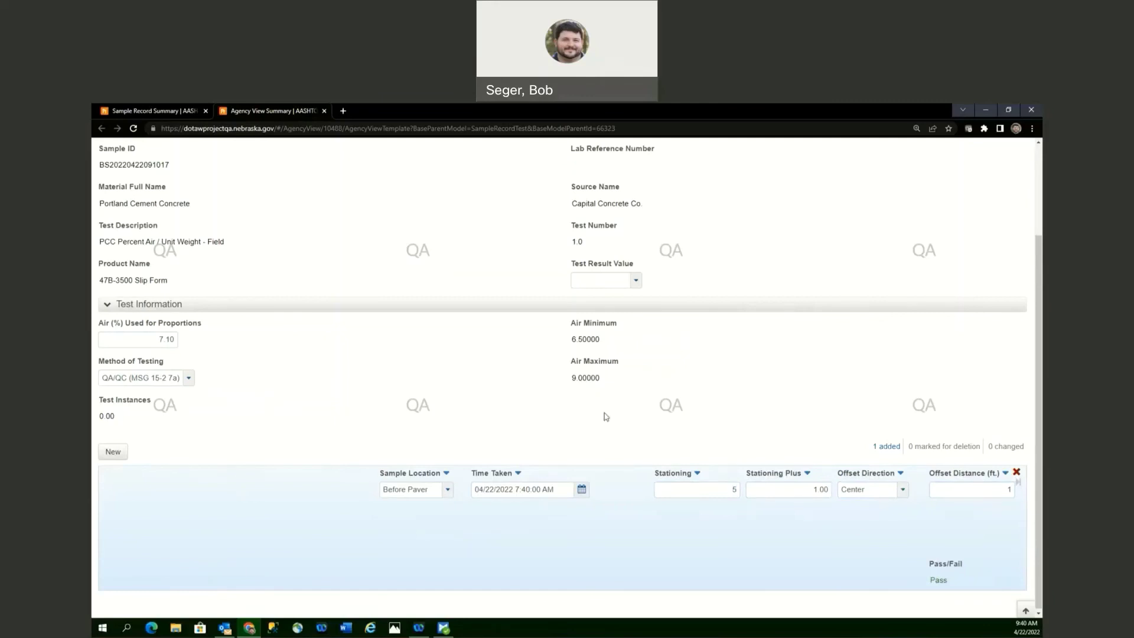
scroll(950, 295, "up", 2)
left_click(979, 229)
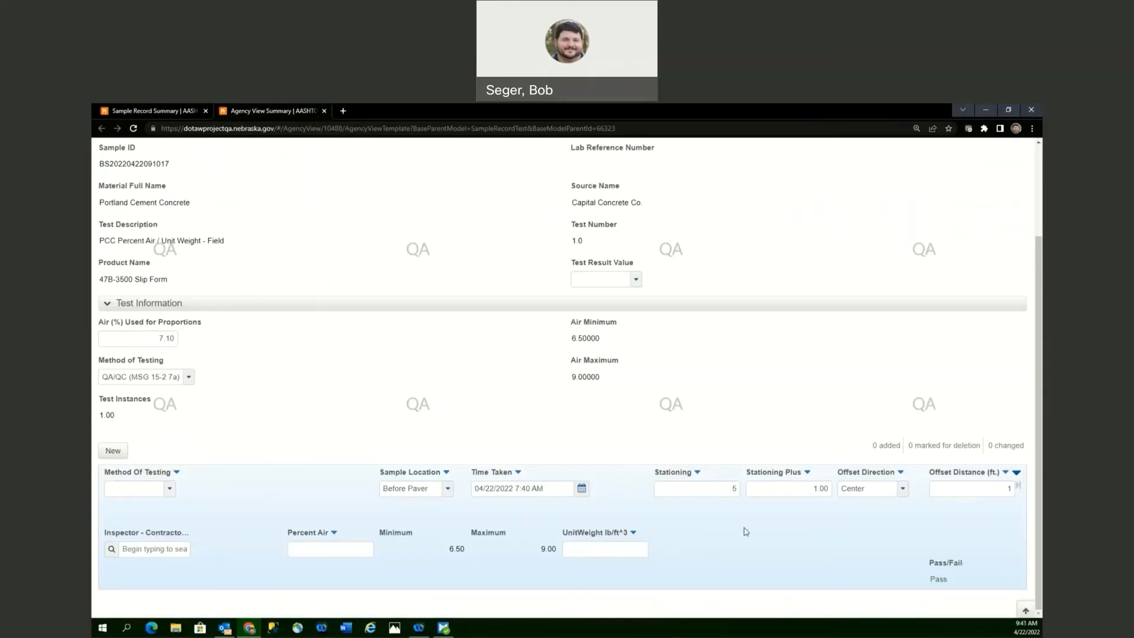
Step: Add two more blank test instance rows below the saved one
left_click(112, 452)
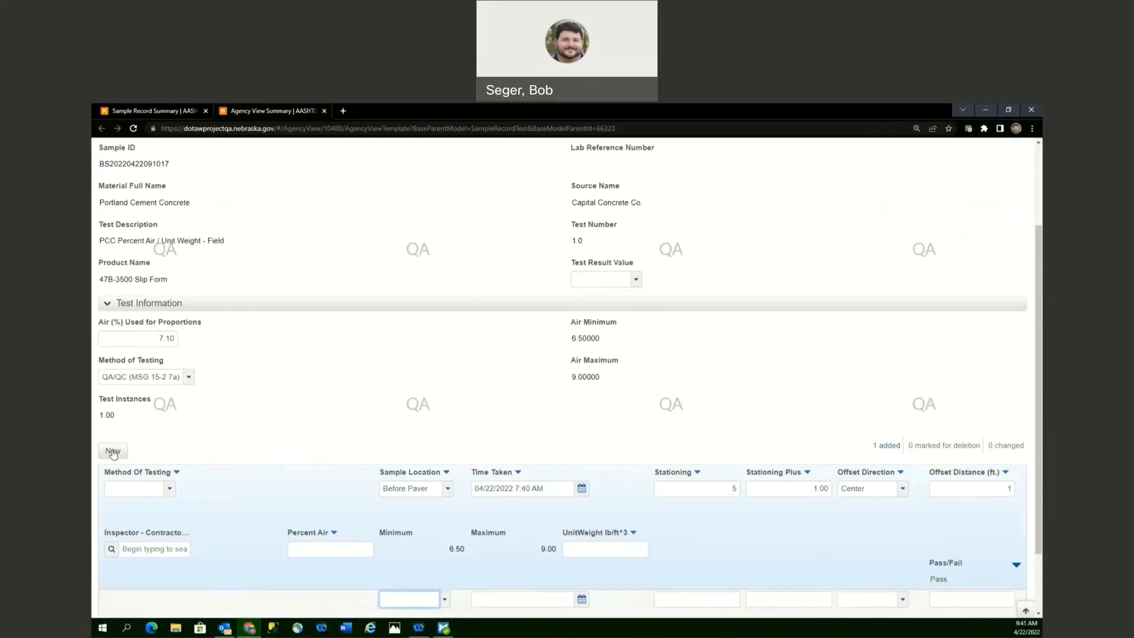
left_click(113, 451)
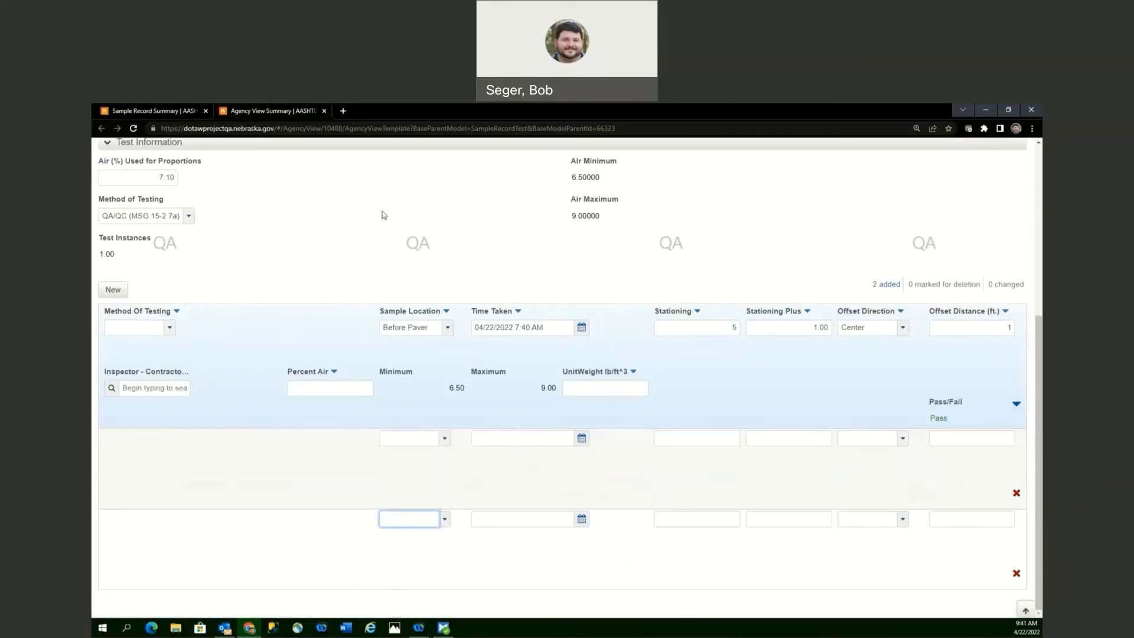
left_click(255, 327)
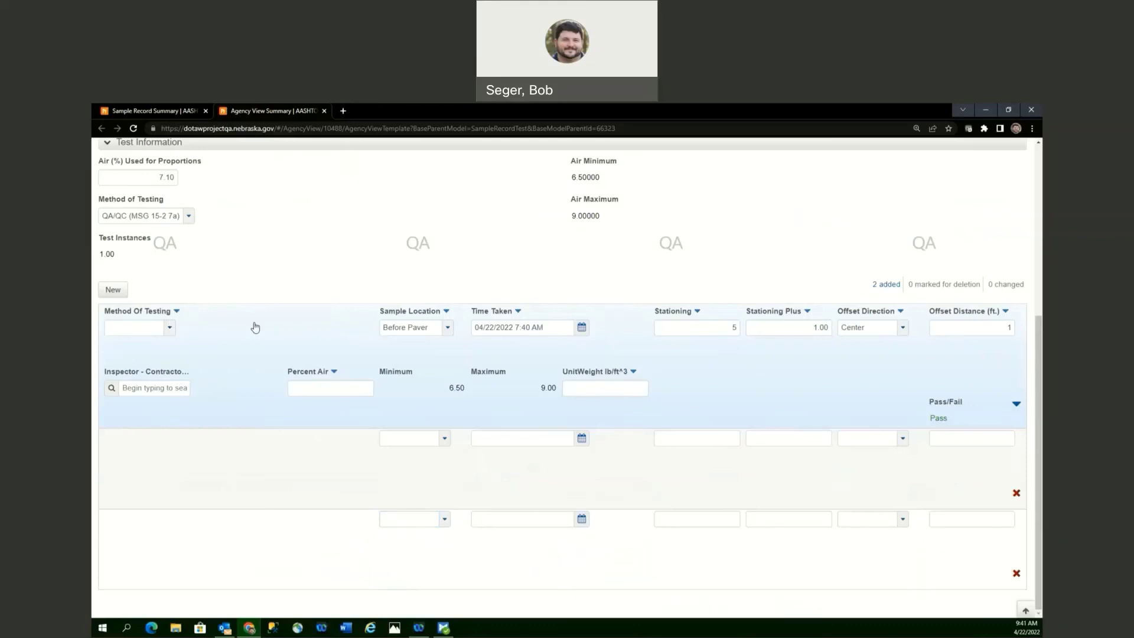
Step: For the first test instance, set Method of Testing to QA/QC (MSG 15-2 7a) Contractor and assign the contractor inspector's EXT account
left_click(170, 328)
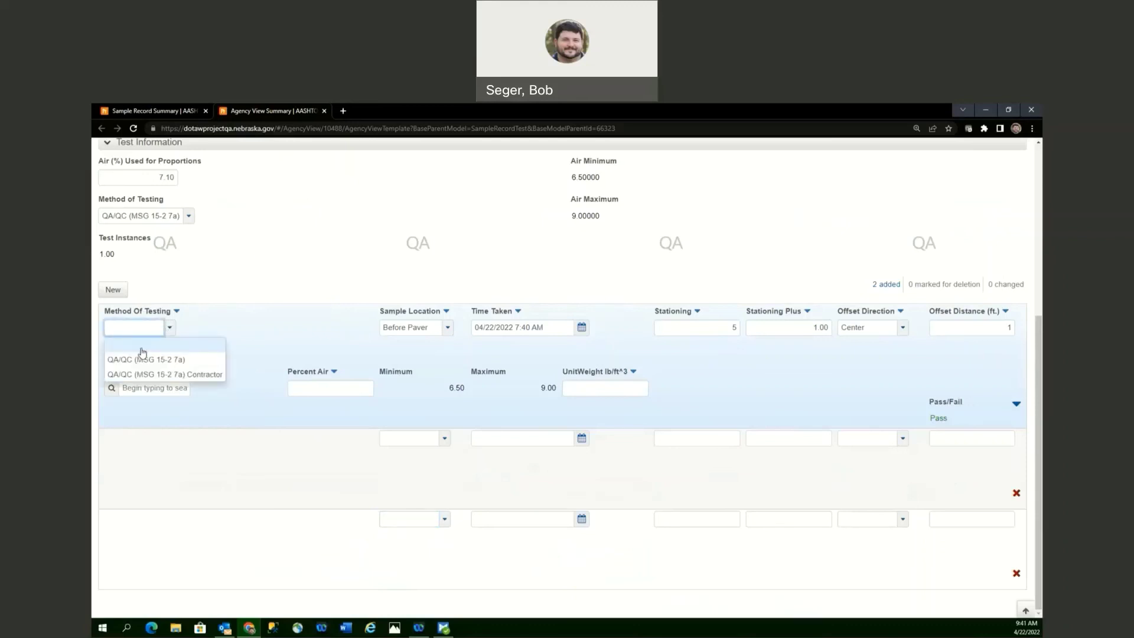
left_click(200, 375)
left_click(173, 386)
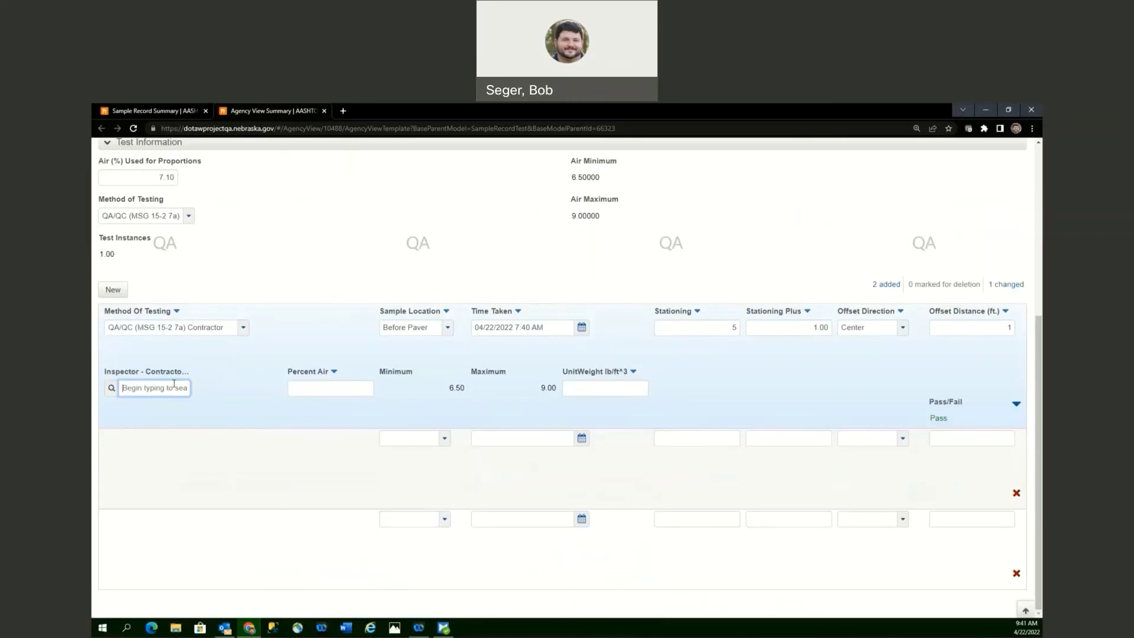
type("Seger")
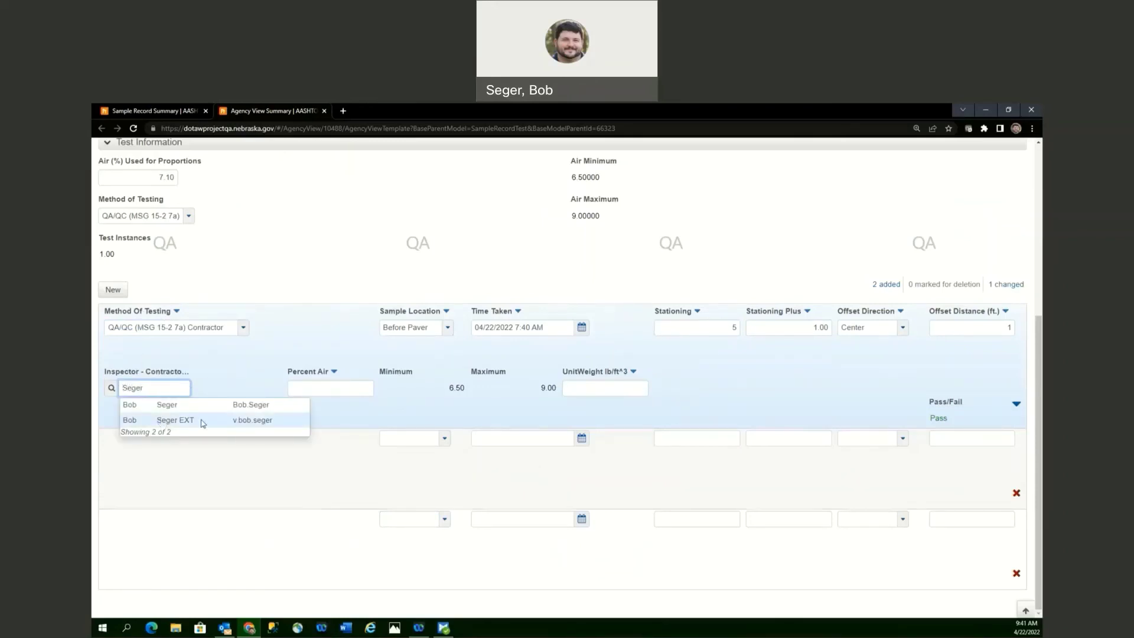
left_click(163, 423)
Step: Enter a Percent Air of 7.1 and a unit weight of 140 lb/ft^3 for the first test instance
left_click(320, 390)
type("7")
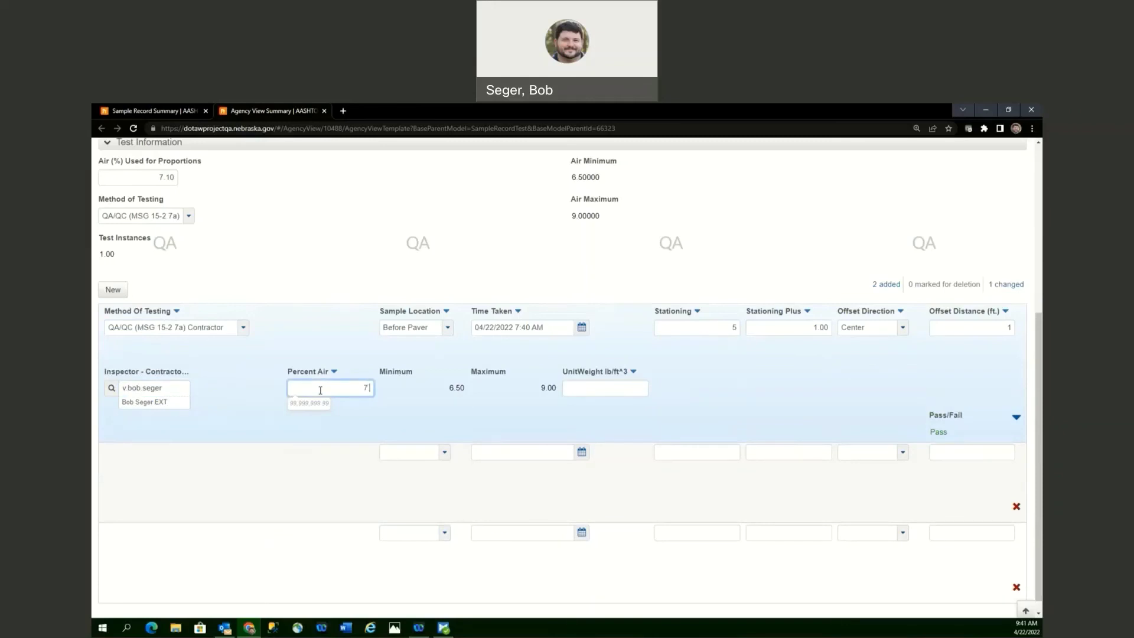
type(".1")
key("Tab")
key("Tab")
key("Tab")
type("1")
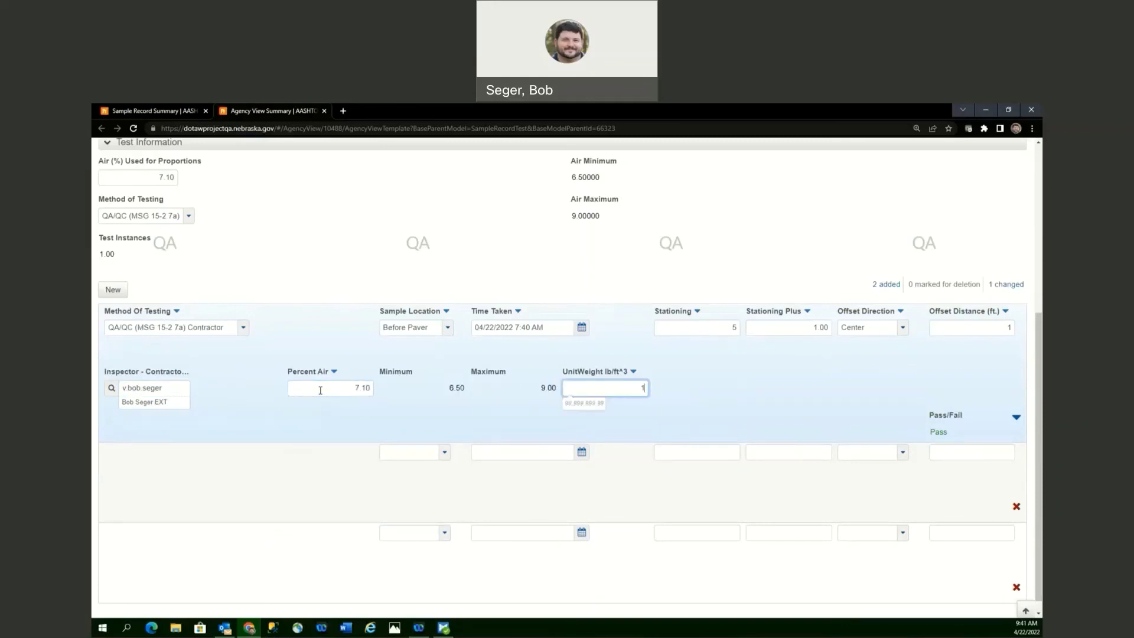
type("40")
Step: For the second test instance, set Sample Location to Before Paver and Time Taken to 04/22/2022 8:41 AM
left_click(384, 453)
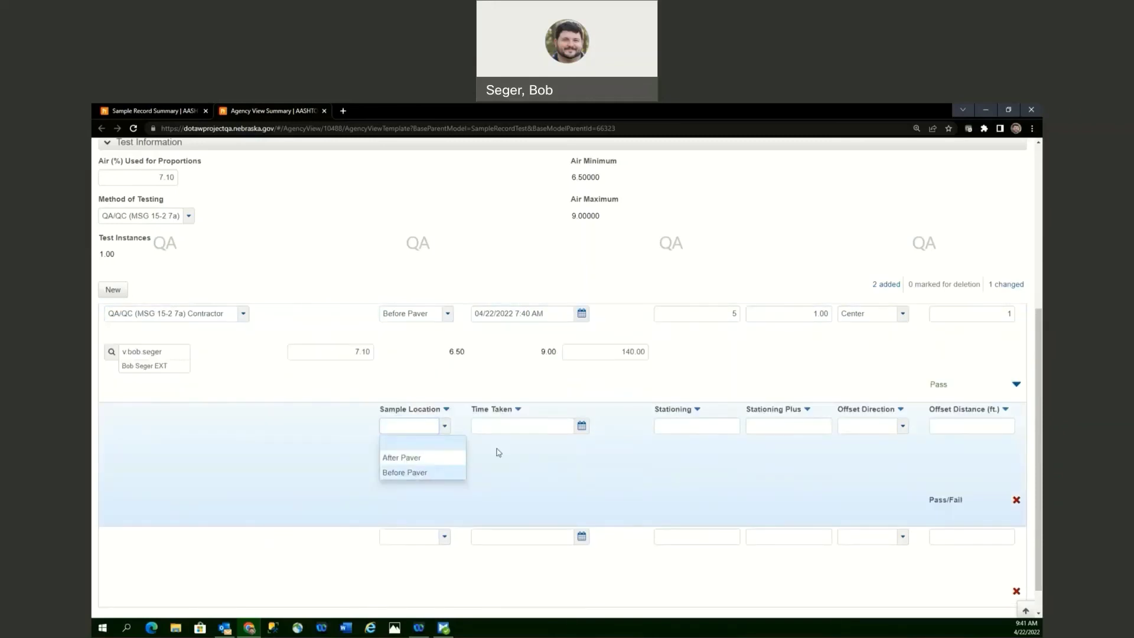
left_click(405, 472)
left_click(582, 426)
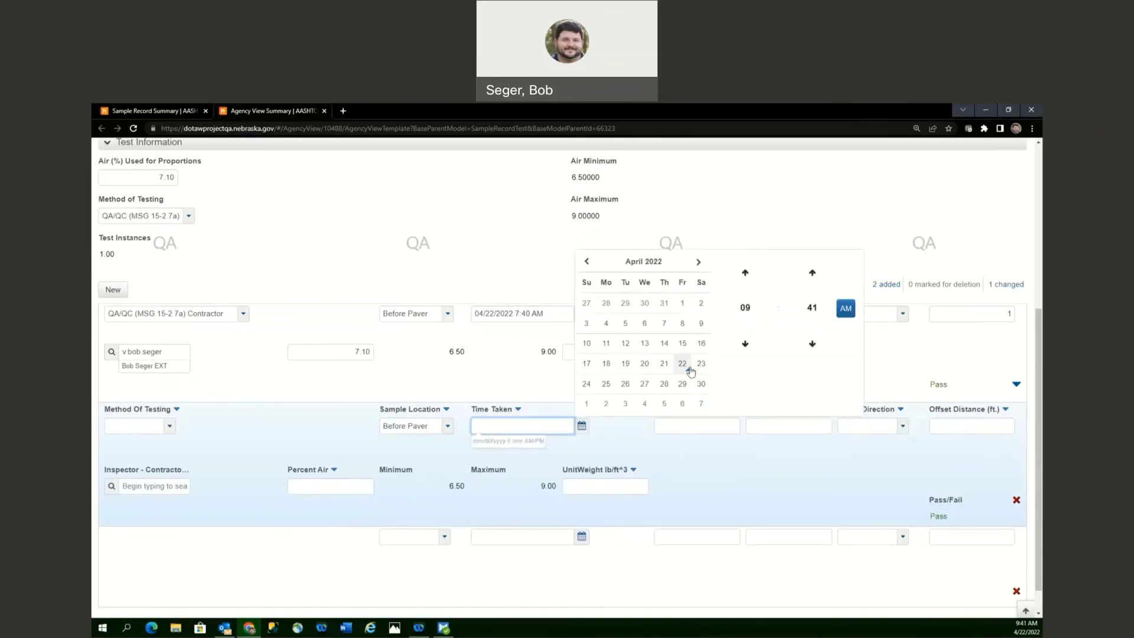
left_click(689, 370)
left_click(518, 426)
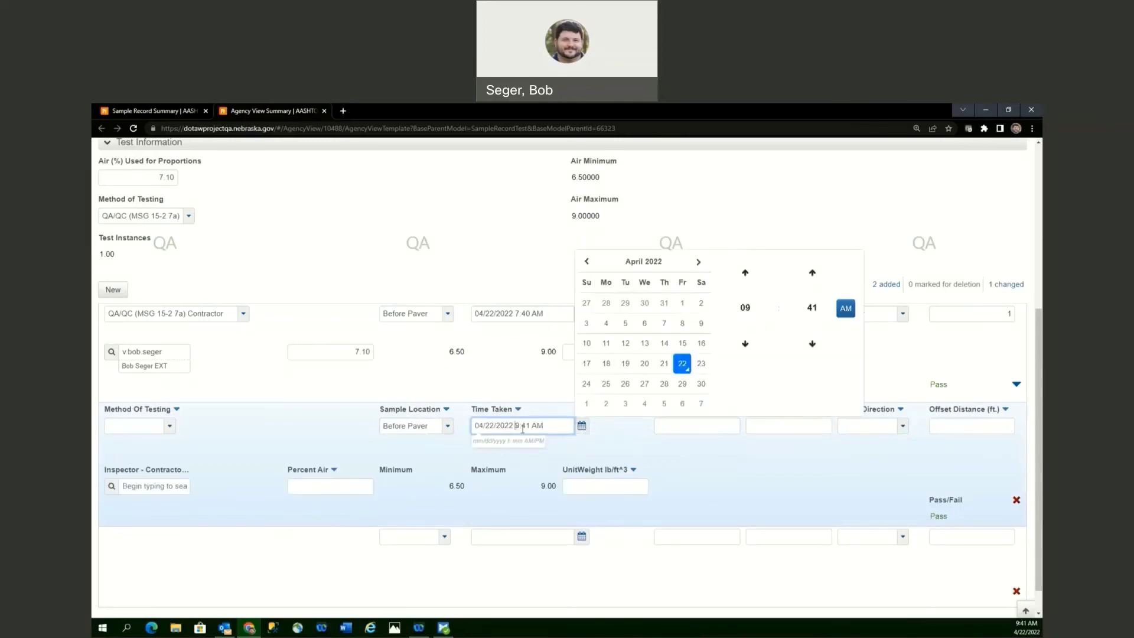
key("BackSpace")
type("8")
Step: Enter Stationing 5, Stationing Plus 60, Offset Direction Center and Offset Distance 1 ft for the second test instance
left_click(673, 427)
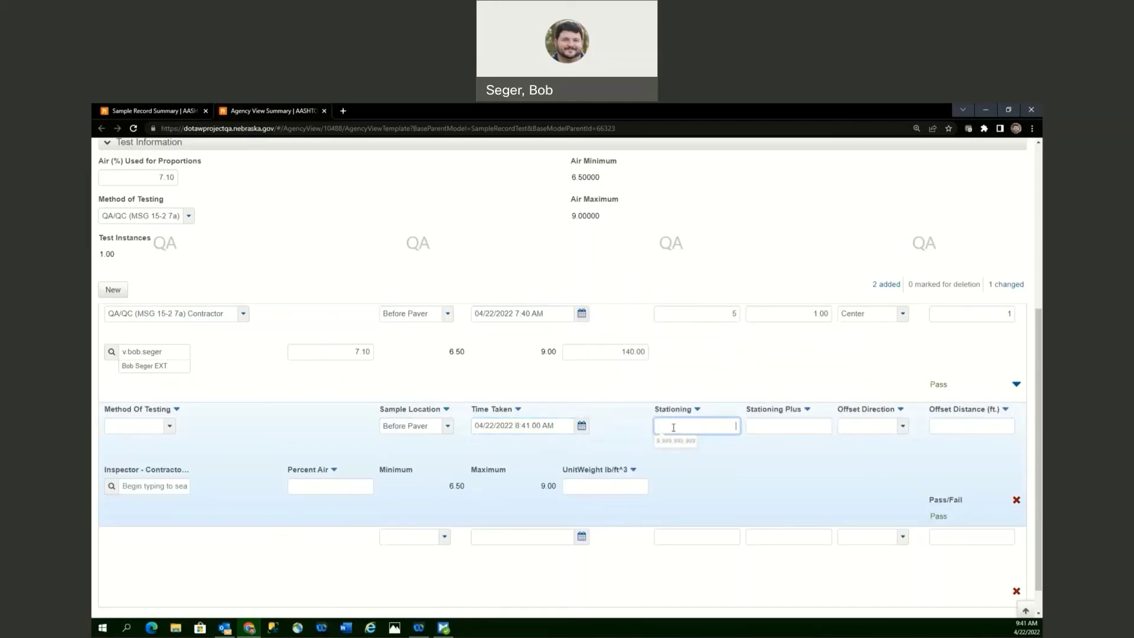
type("5")
key("Tab")
type("60")
key("Tab")
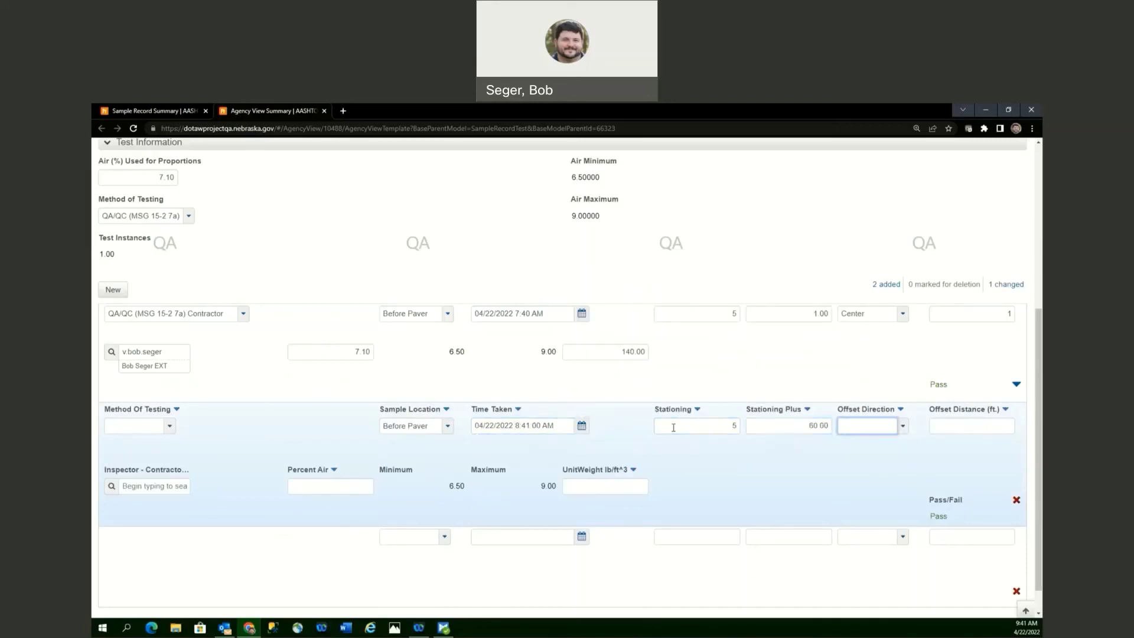
key("c")
key("Tab")
type("1")
key("Tab")
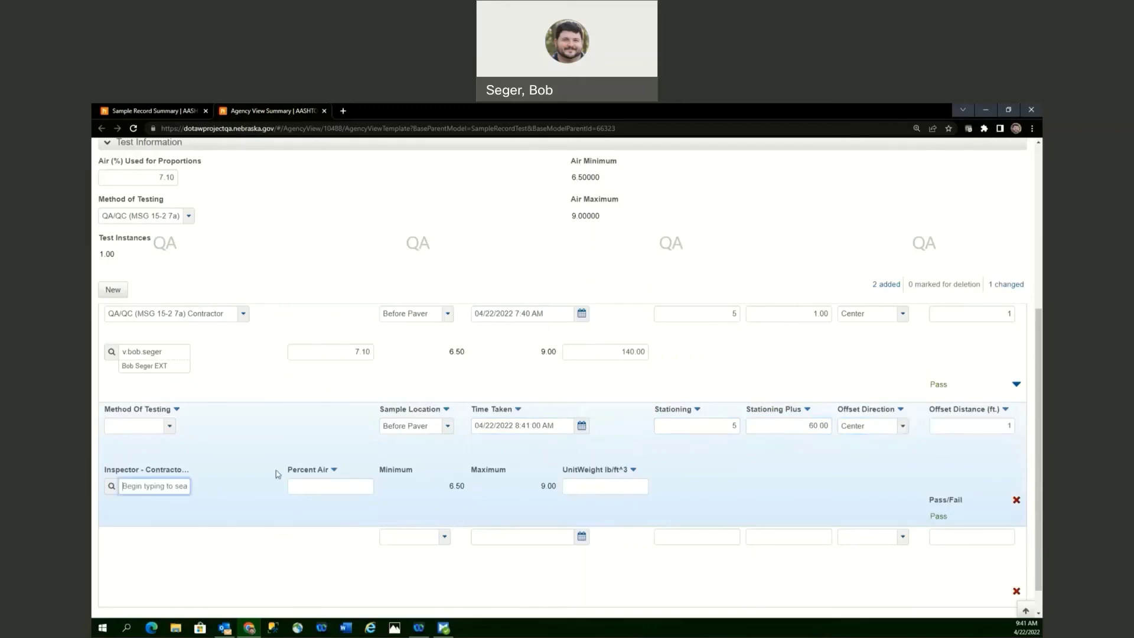
Step: Assign the contractor inspector's EXT account to the second test instance and set its Method of Testing to QA/QC (MSG 15-2 7a) Contractor
type("Seger")
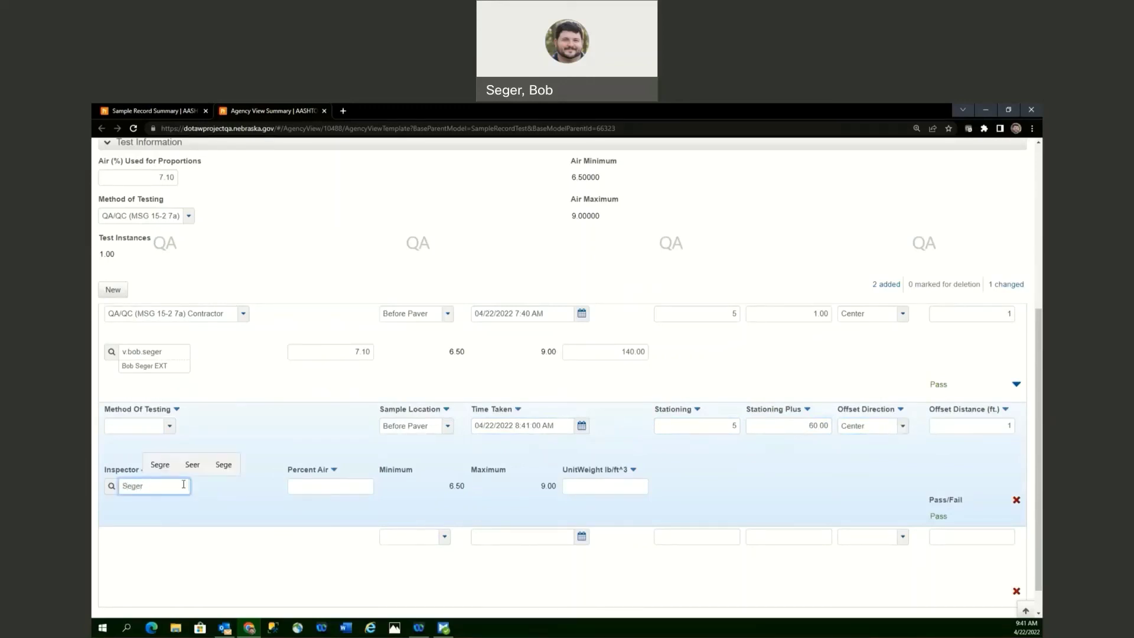
left_click(177, 514)
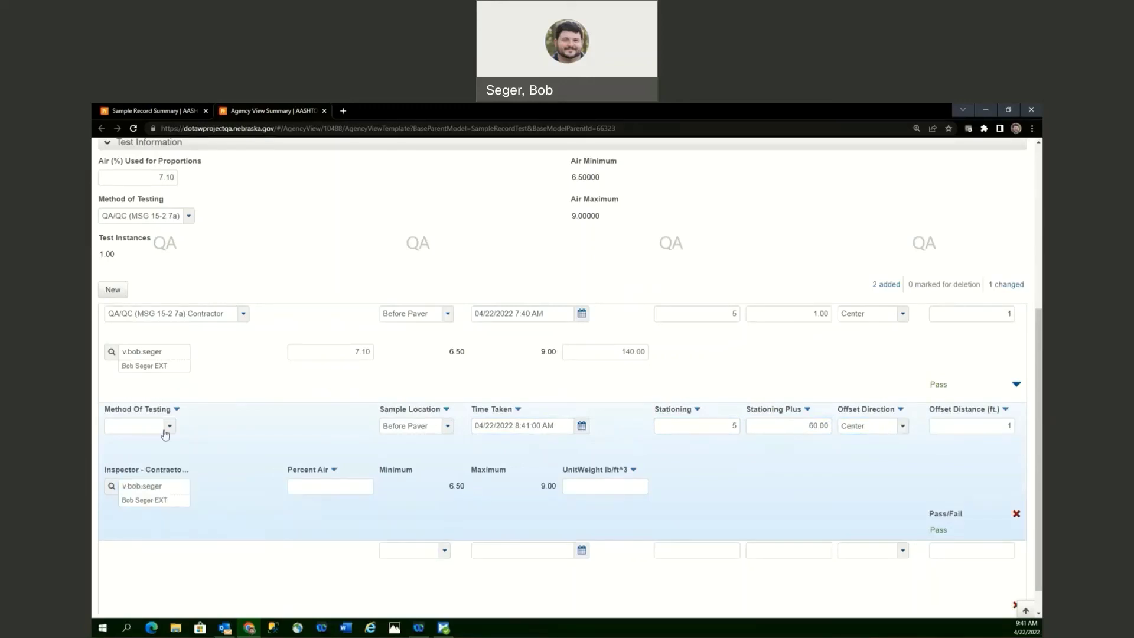
left_click(148, 425)
left_click(157, 471)
Step: Enter a Percent Air of 7.2 and a unit weight of 140 lb/ft^3 for the second test instance
left_click(346, 486)
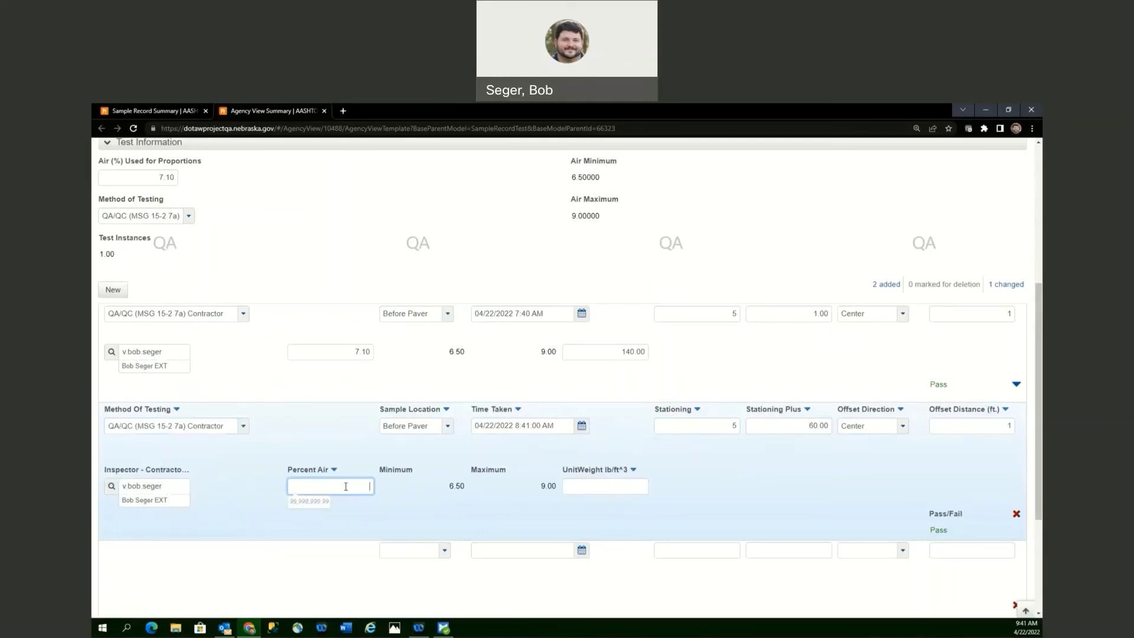
type("7.2")
key("Tab")
key("Tab")
key("Tab")
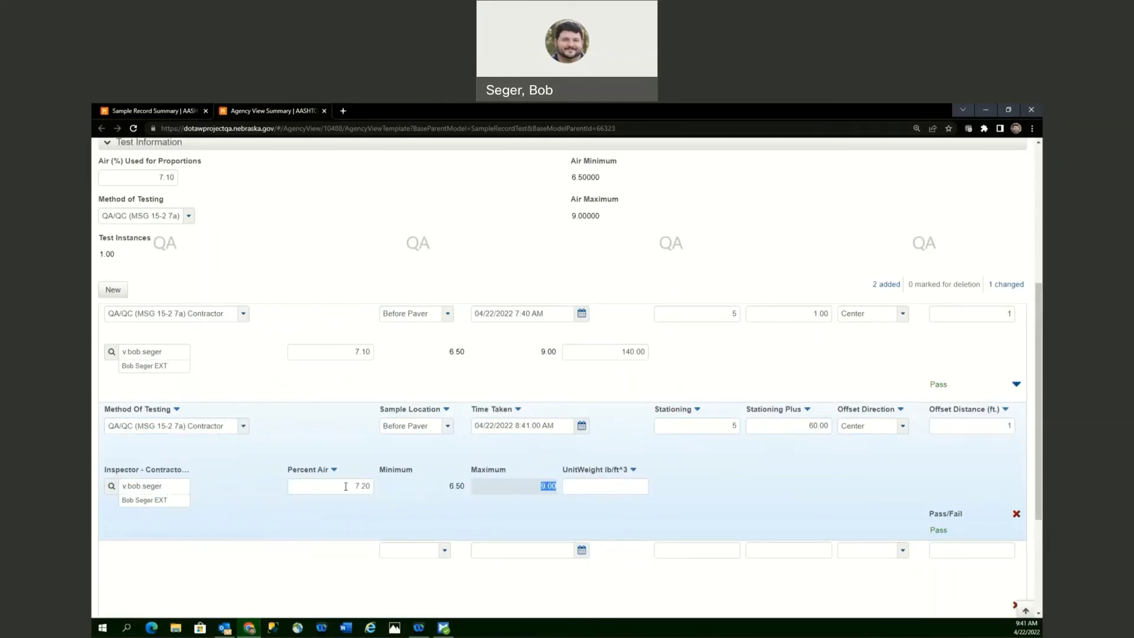
type("140")
key("Tab")
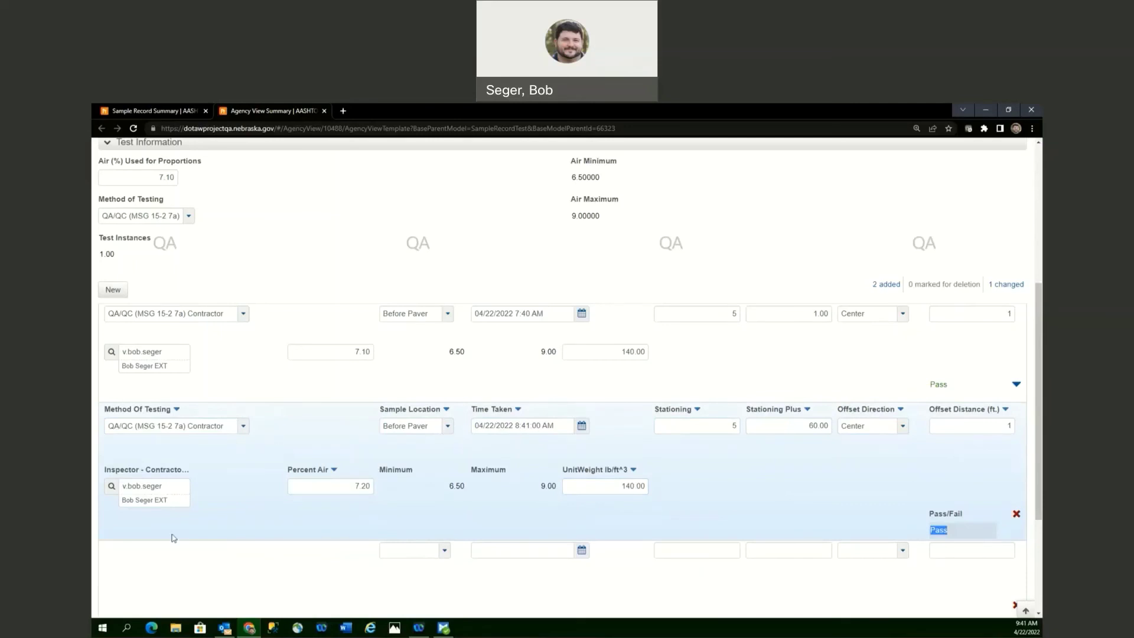
Step: For the third test instance, set Sample Location to Before Paver, Method of Testing to QA/QC (MSG 15-2 7a) and Time Taken to 04/22/2022 9:41 AM
left_click(177, 547)
left_click(417, 523)
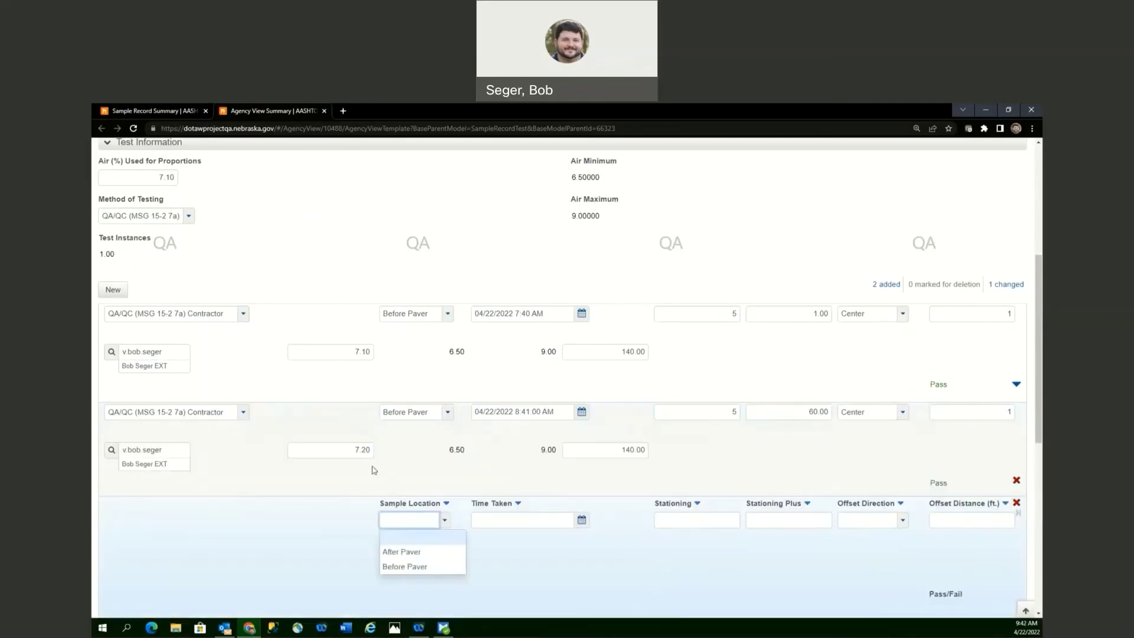
left_click(275, 448)
scroll(345, 470, "down", 2)
left_click(429, 470)
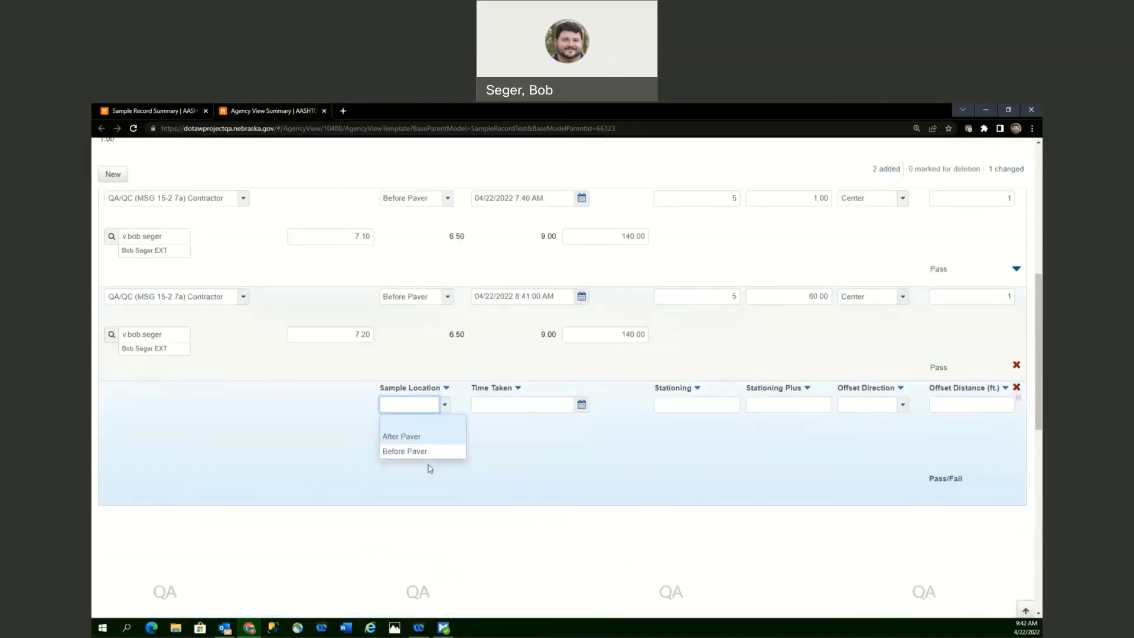
left_click(418, 456)
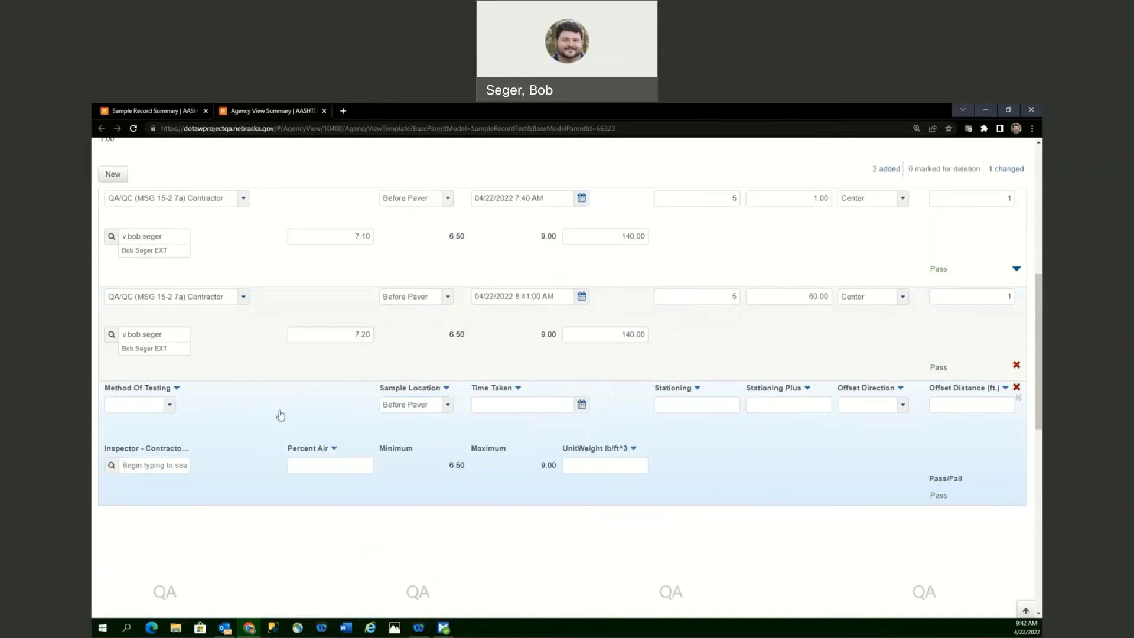
left_click(169, 406)
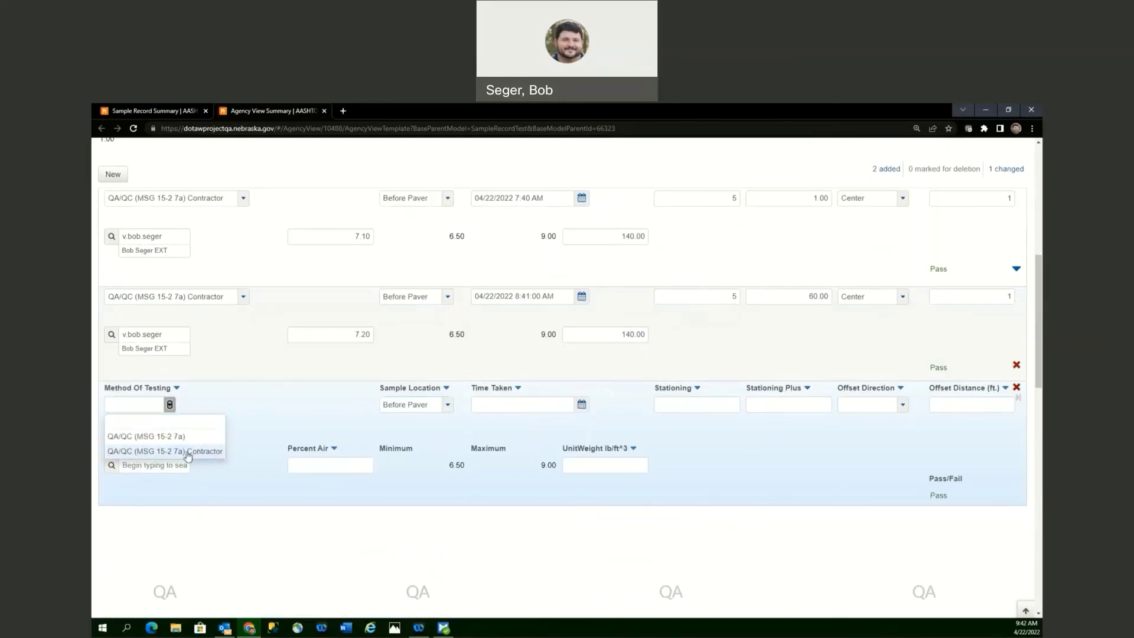
left_click(167, 443)
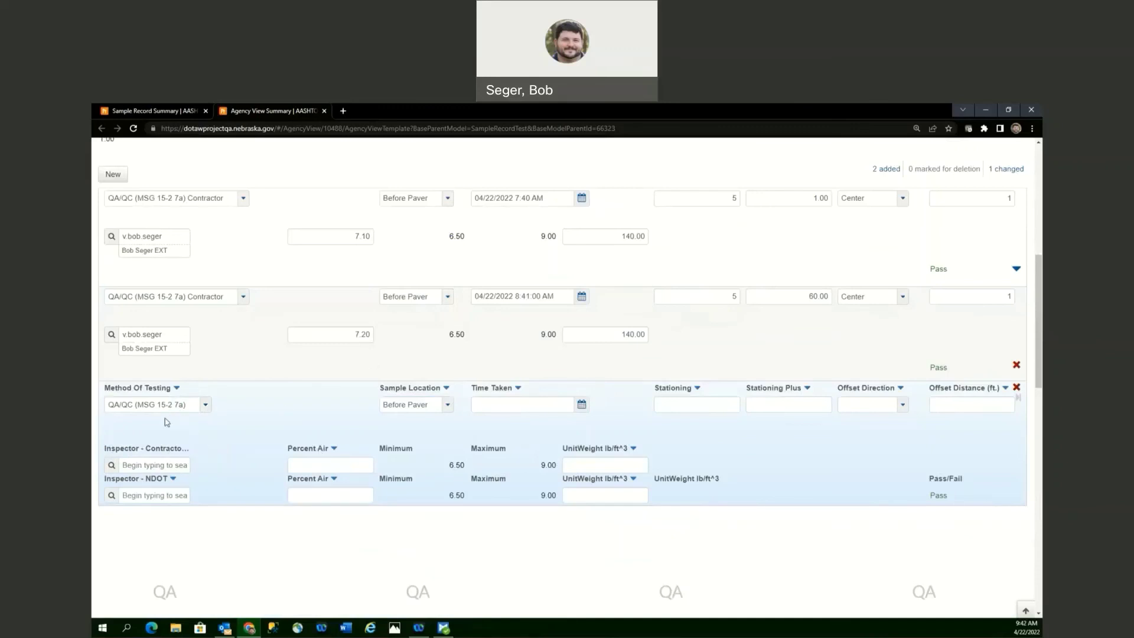
left_click(582, 405)
left_click(682, 343)
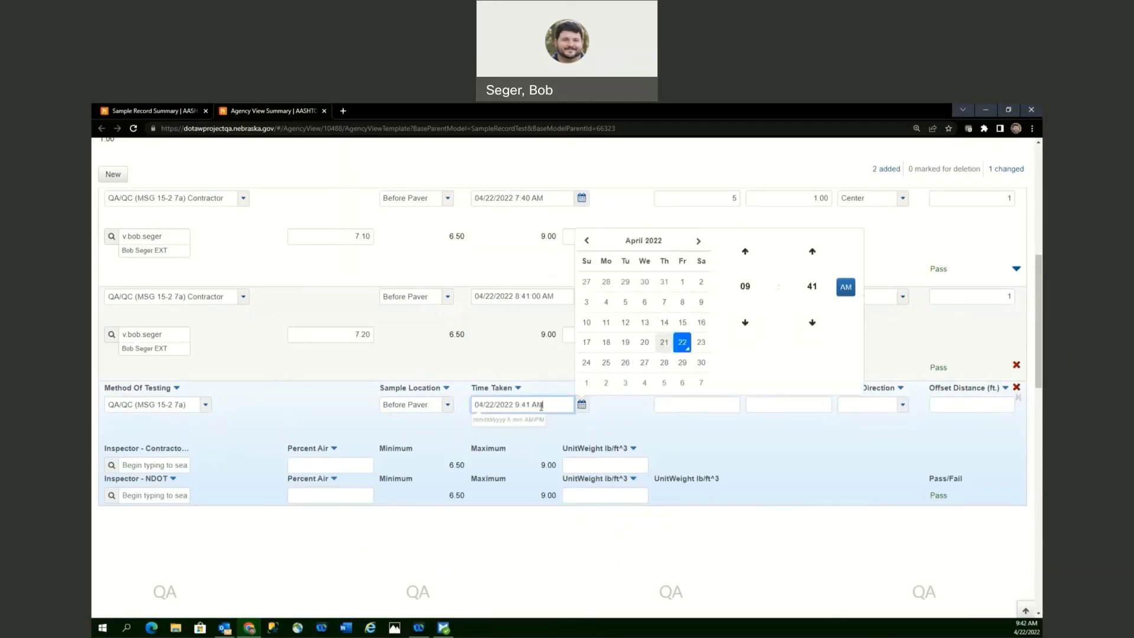
Step: Enter Stationing 6, Stationing Plus 60, Offset Direction Left and Offset Distance 1 ft for the third test instance
left_click(681, 403)
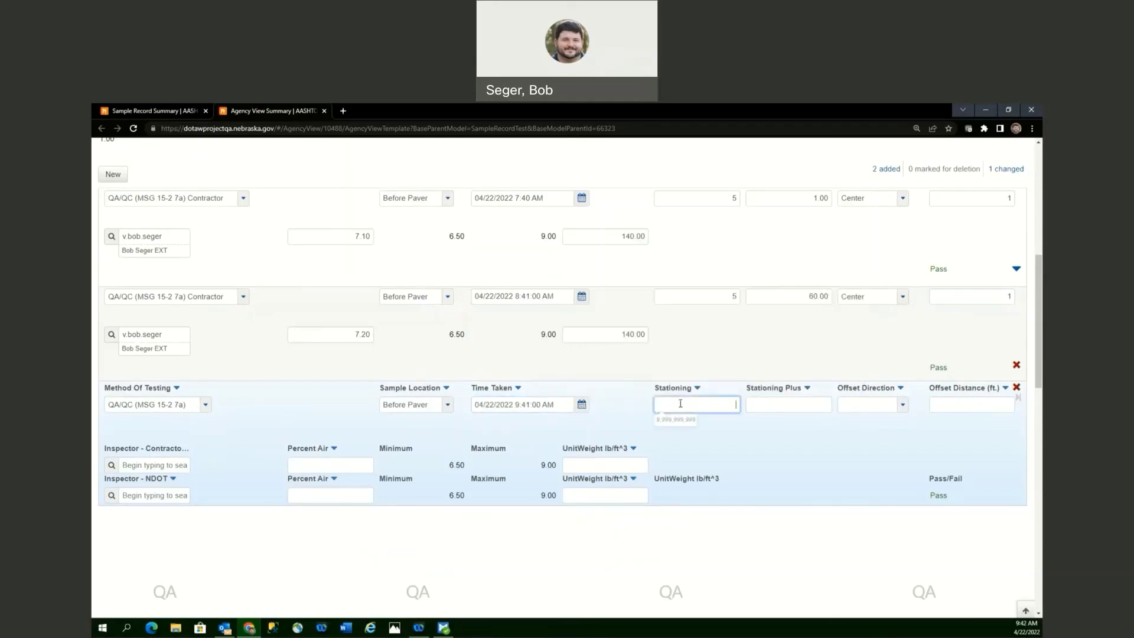
type("6")
key("Tab")
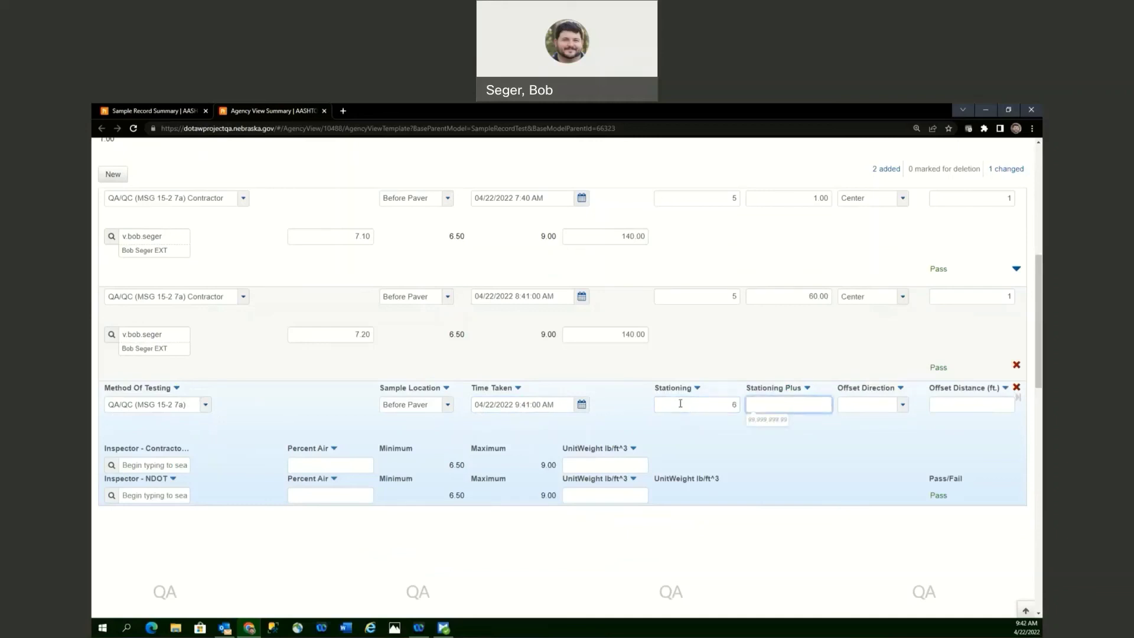
type("60")
key("Tab")
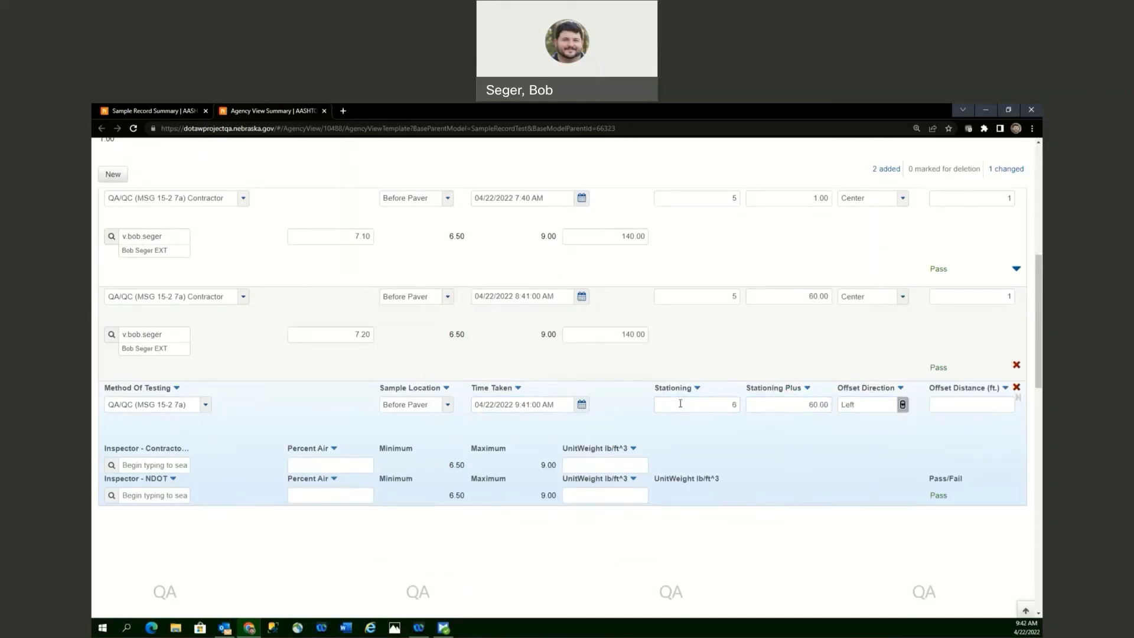
key("Tab")
type("1")
key("Tab")
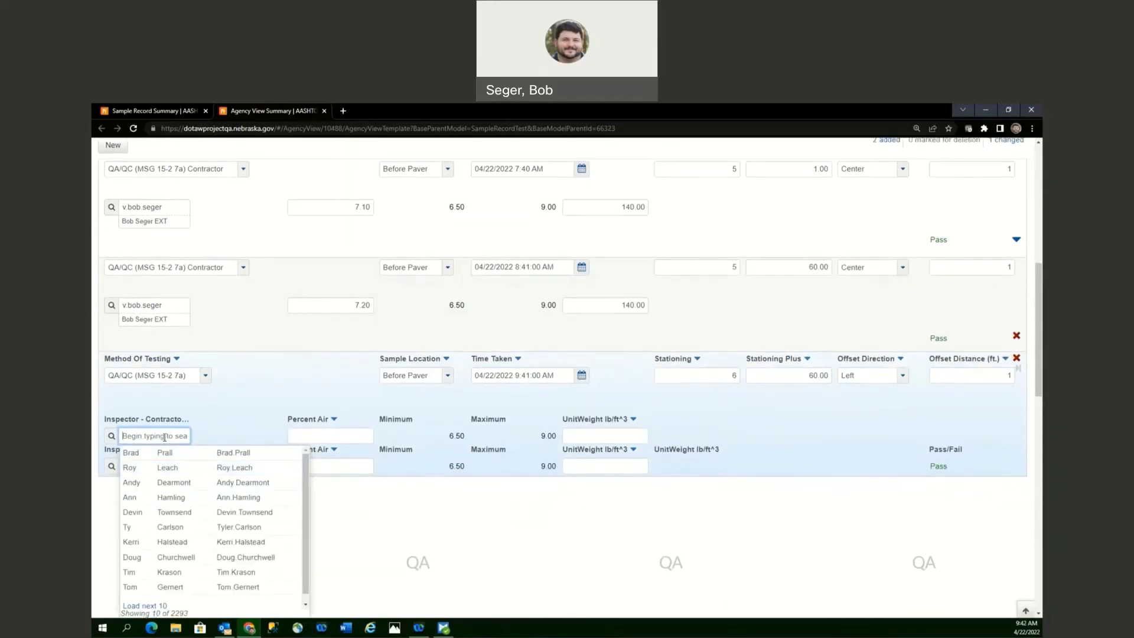
Step: In the third instance's contractor line, assign the inspector's EXT account and enter Percent Air 7.3 and unit weight 140 lb/ft^3
type("Seger")
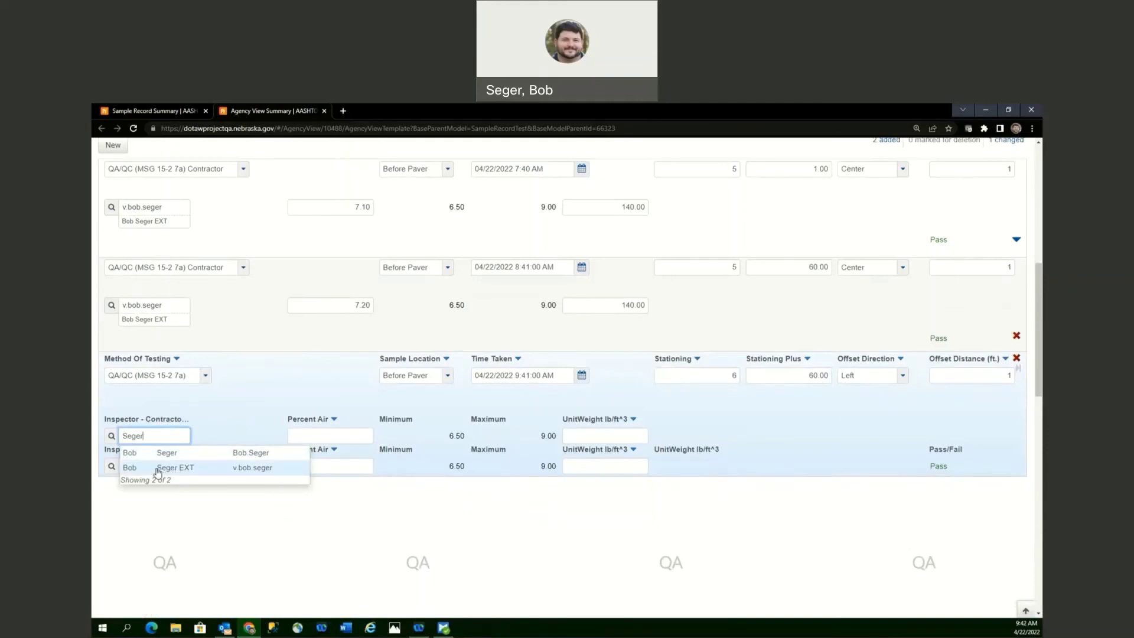
left_click(159, 469)
left_click(341, 437)
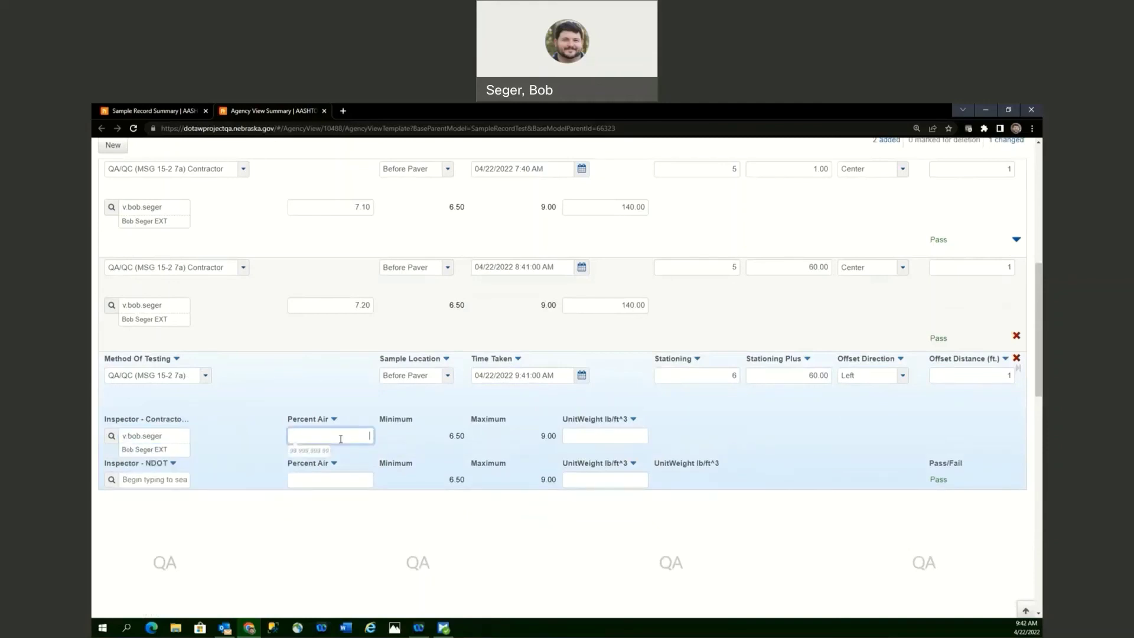
type("7.3")
key("Tab")
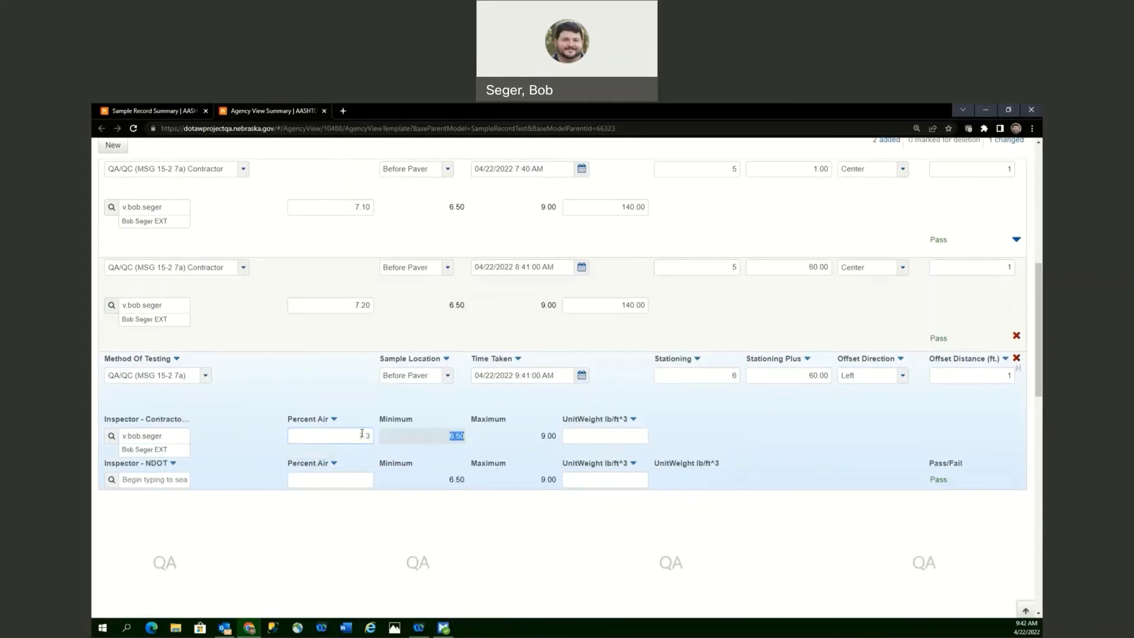
key("Tab")
key("Tab")
type("14")
key("Tab")
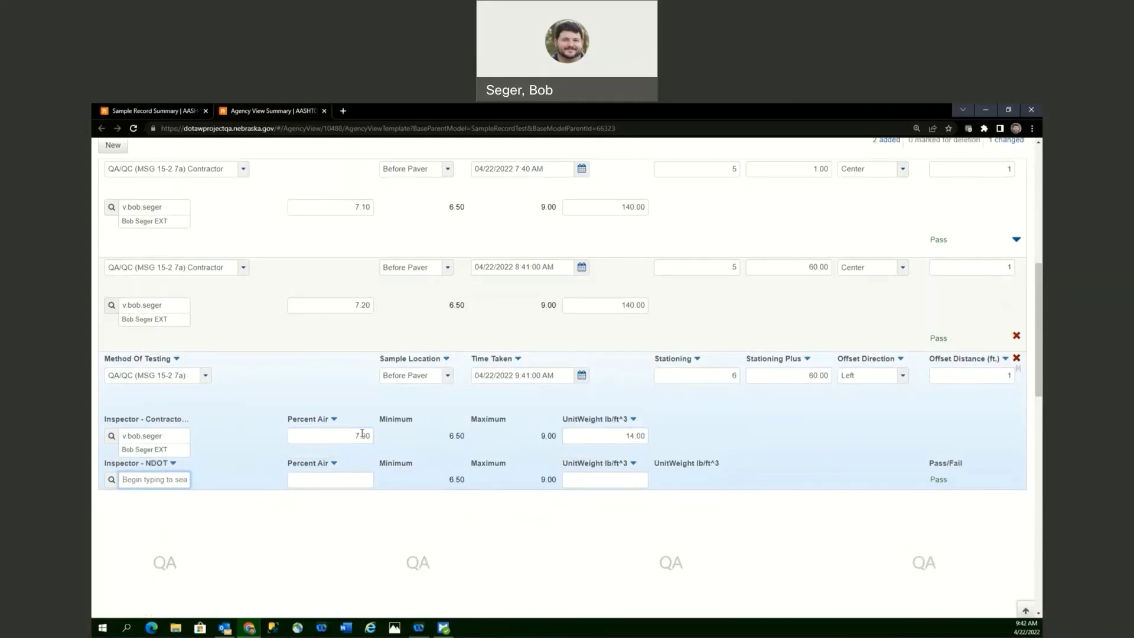
key("shift+Tab")
type("1")
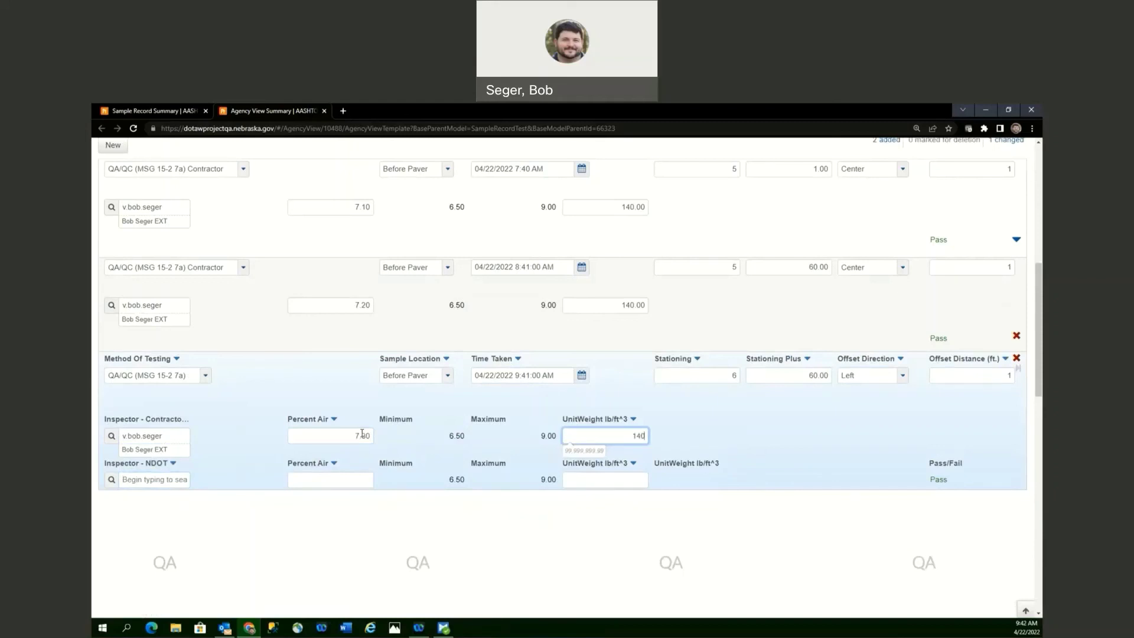
type("40")
key("Tab")
Step: In the third instance's NDOT line, assign the inspector's non-EXT account and enter Percent Air 7.3 and unit weight 140 lb/ft^3
key("Tab")
key("shift+Tab")
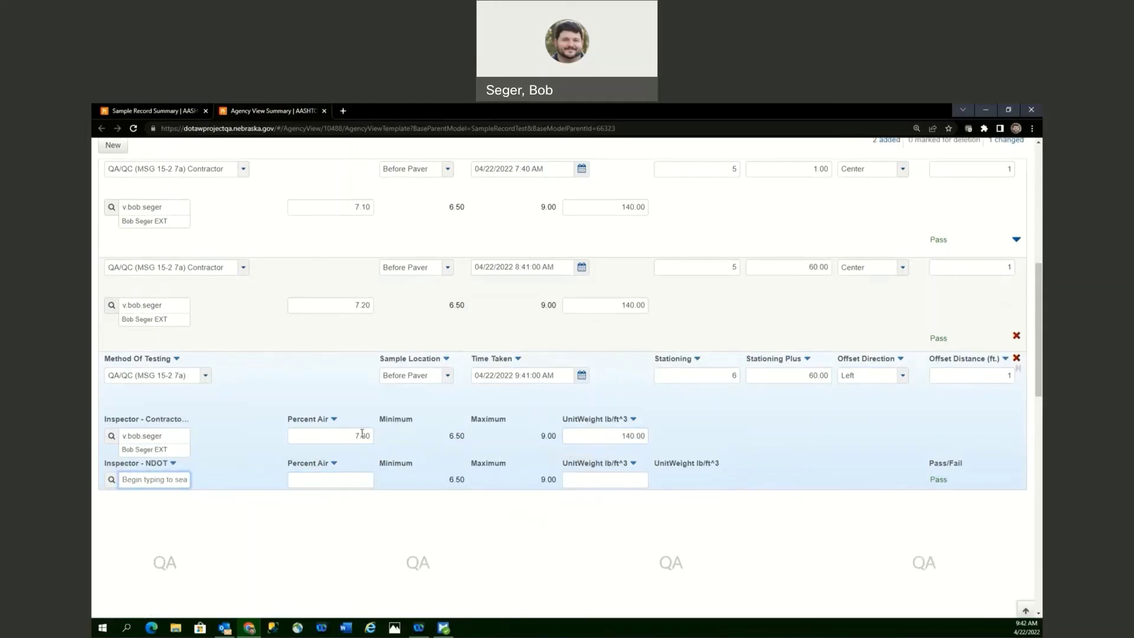
type("Seger")
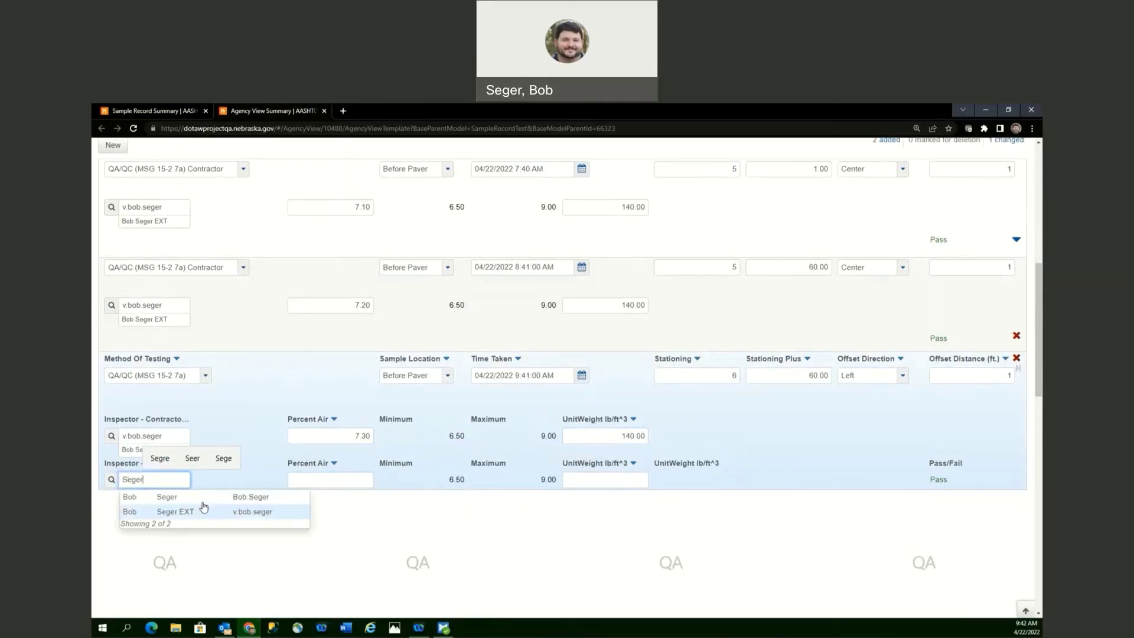
left_click(231, 497)
left_click(315, 482)
type("7")
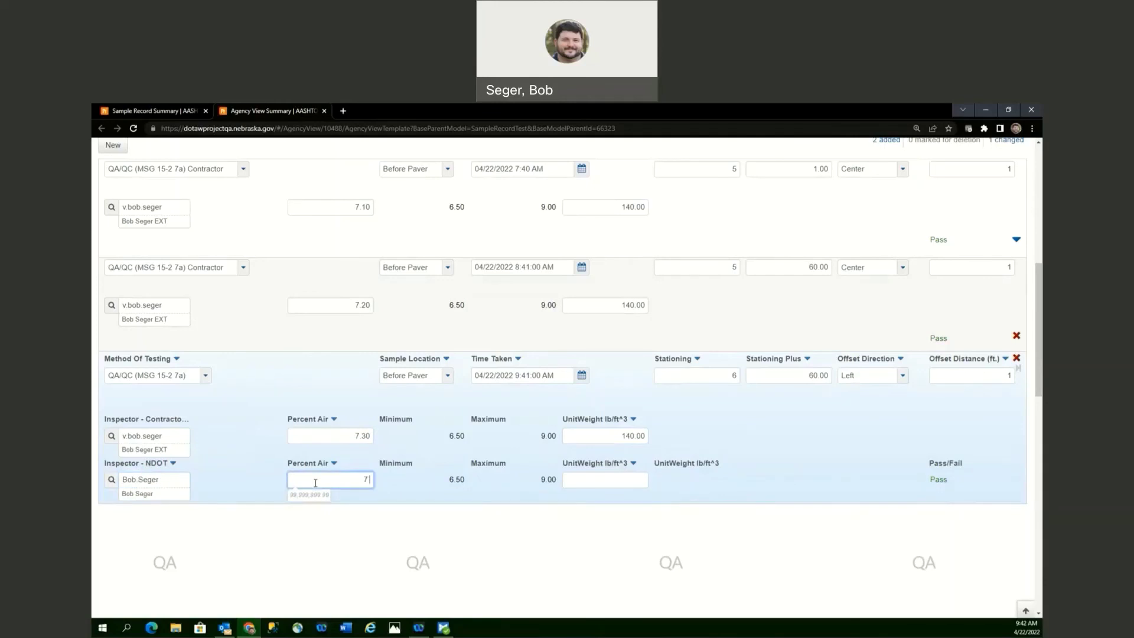
type(".3")
key("Tab")
key("Tab")
key("Tab")
type("140")
key("Tab")
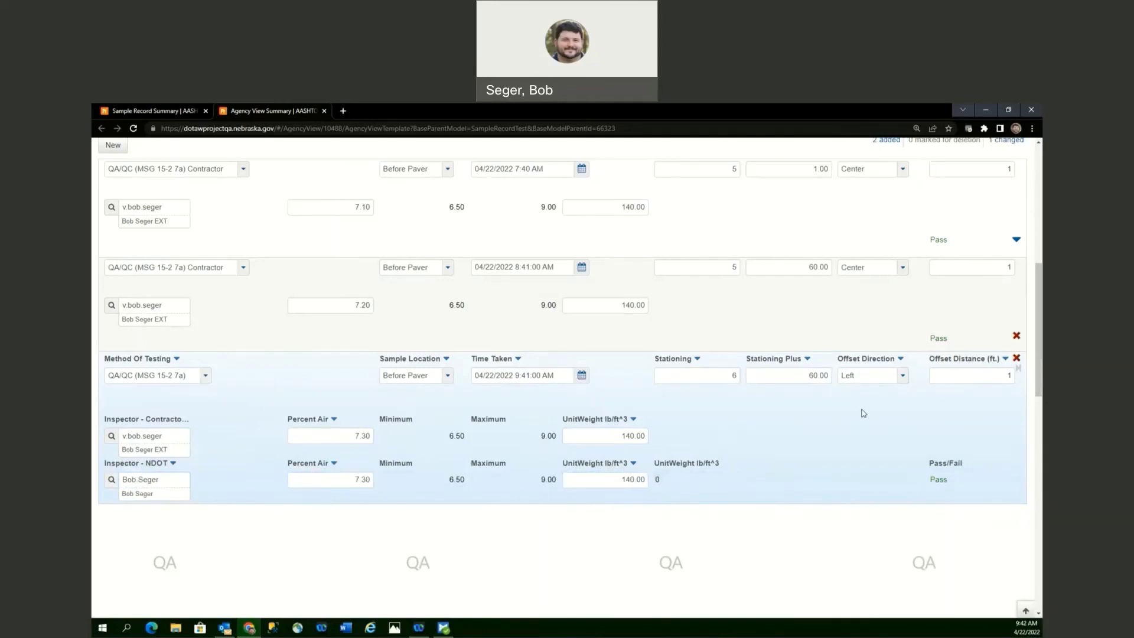
Step: Save the air content and unit weight test instances
scroll(883, 429, "up", 8)
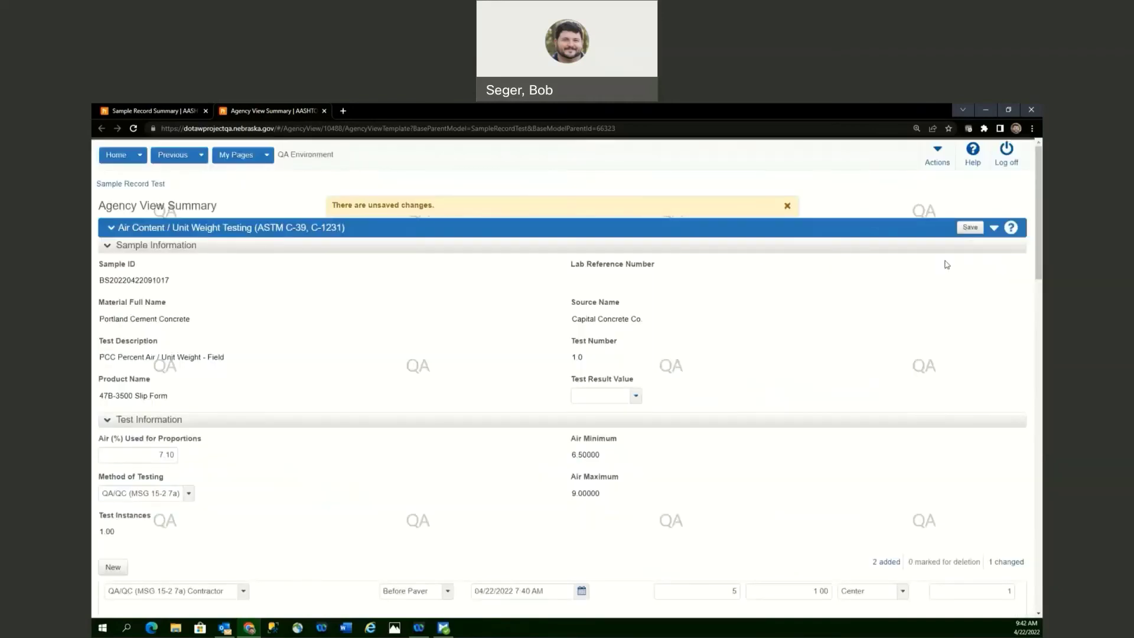
left_click(969, 228)
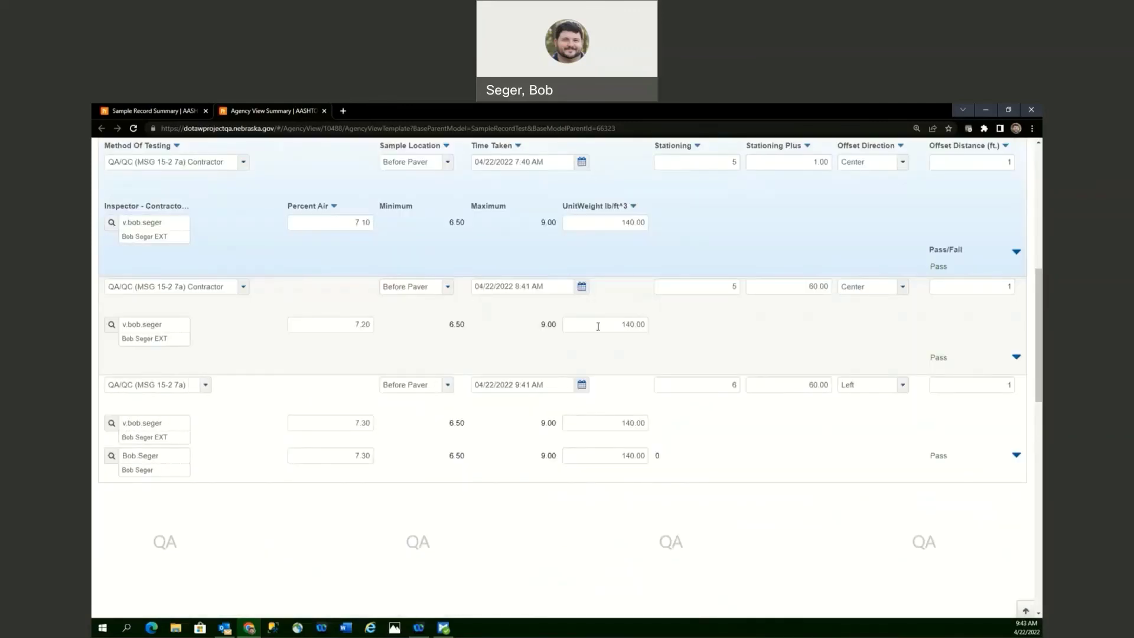
Step: Review the saved test instances, comparing the contractor and NDOT entries with the Test Instances count and the air limits
scroll(598, 326, "up", 4)
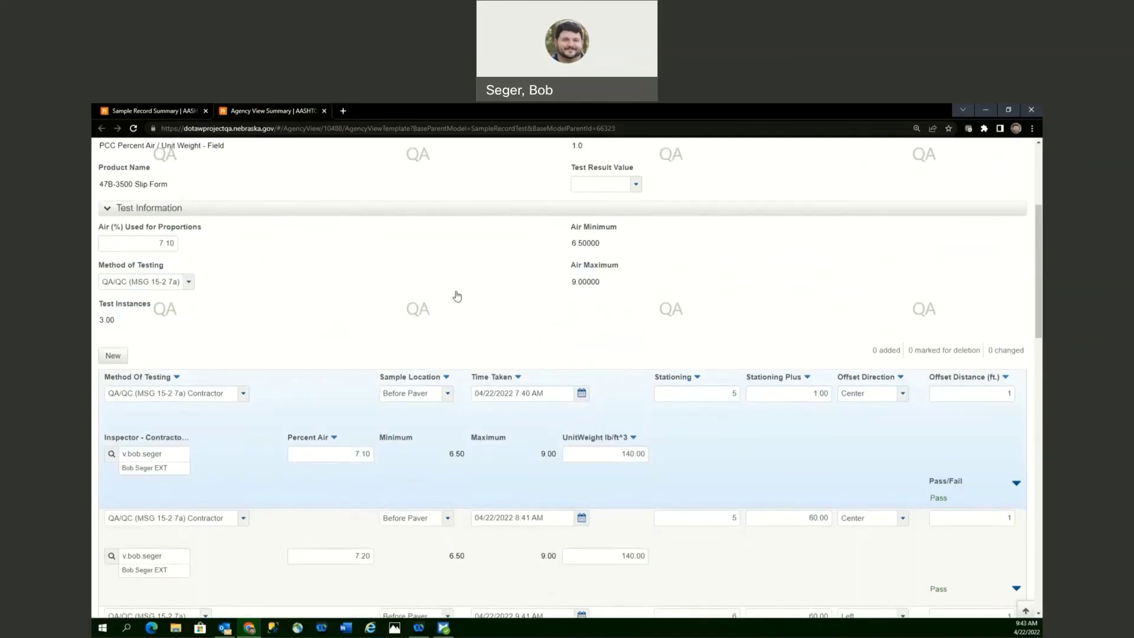
scroll(458, 296, "down", 2)
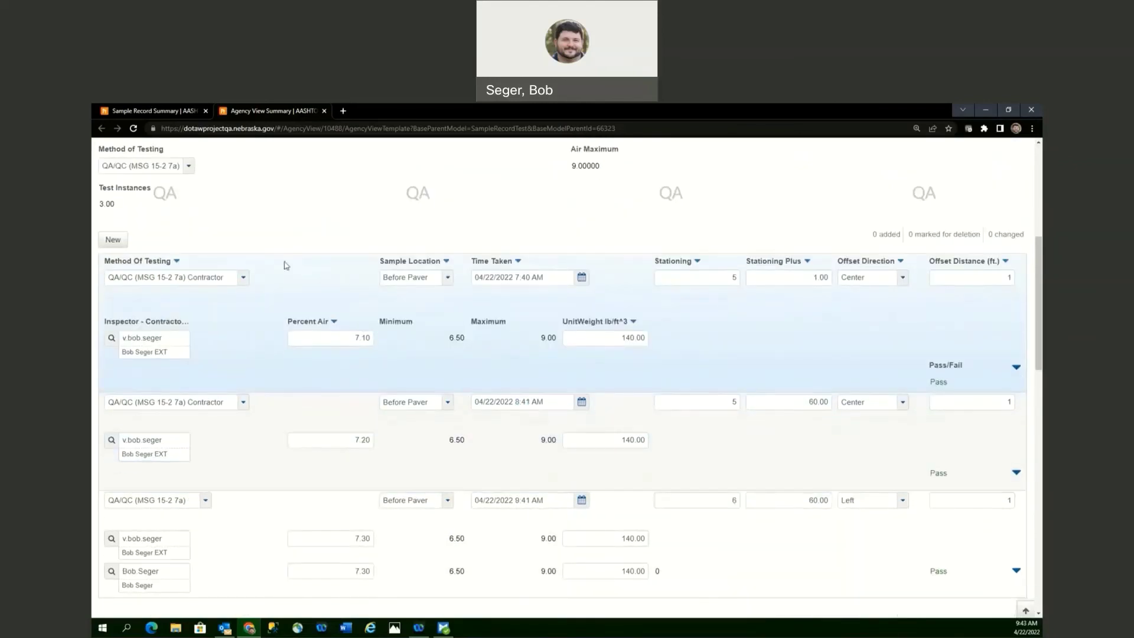
left_click(220, 435)
left_click(261, 533)
scroll(236, 405, "up", 1)
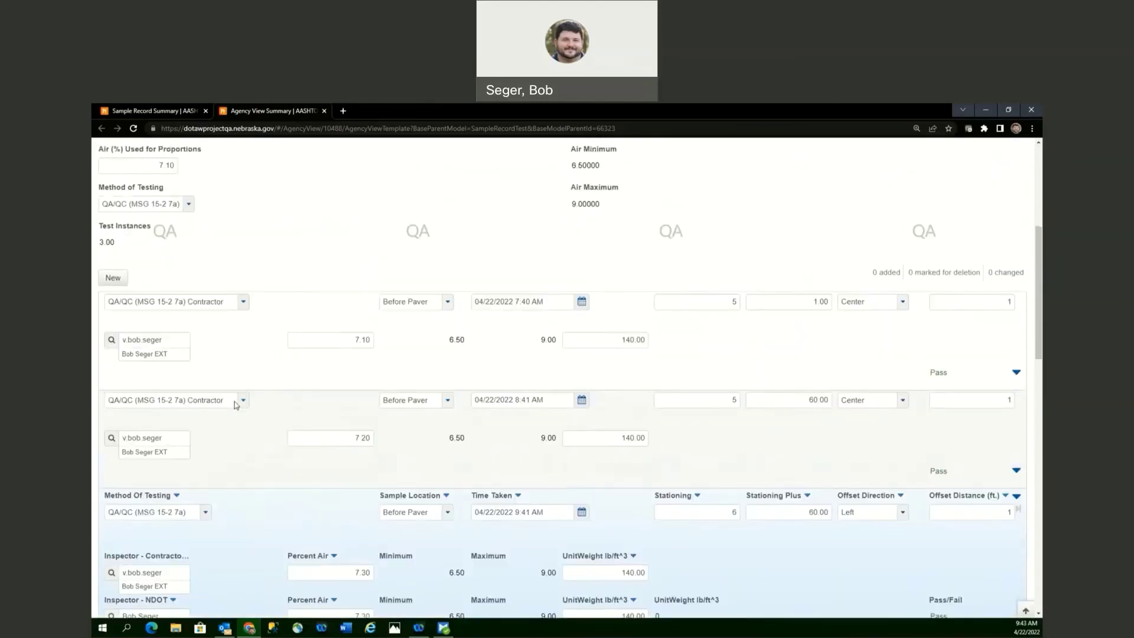
scroll(236, 404, "up", 2)
left_click_drag(95, 321, 116, 320)
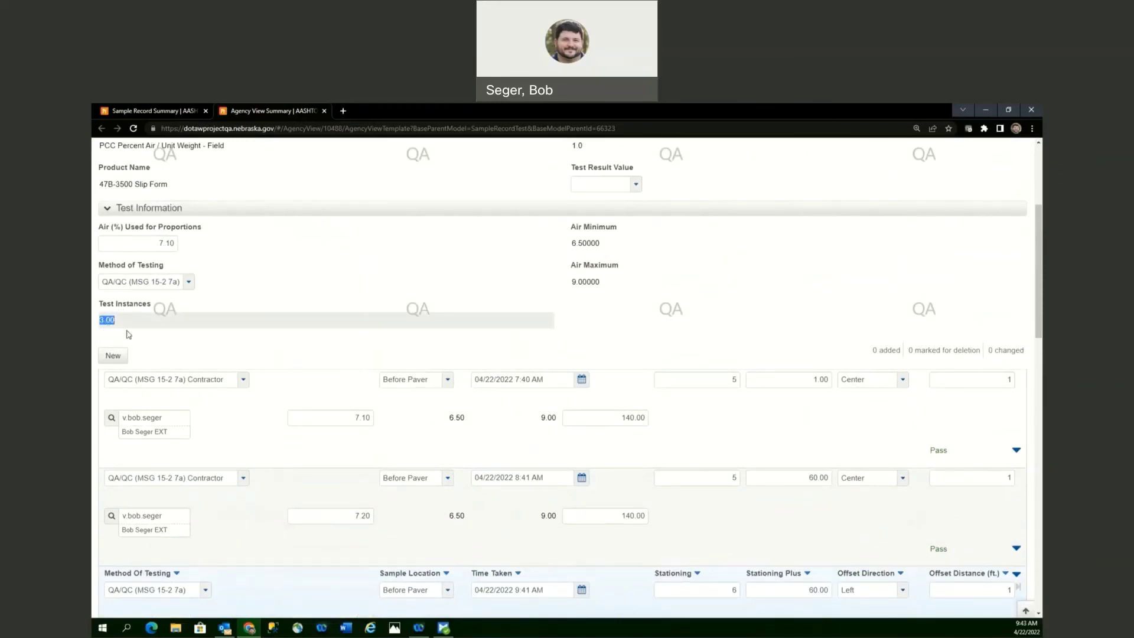
scroll(260, 391, "down", 4)
scroll(262, 388, "up", 4)
left_click(602, 285)
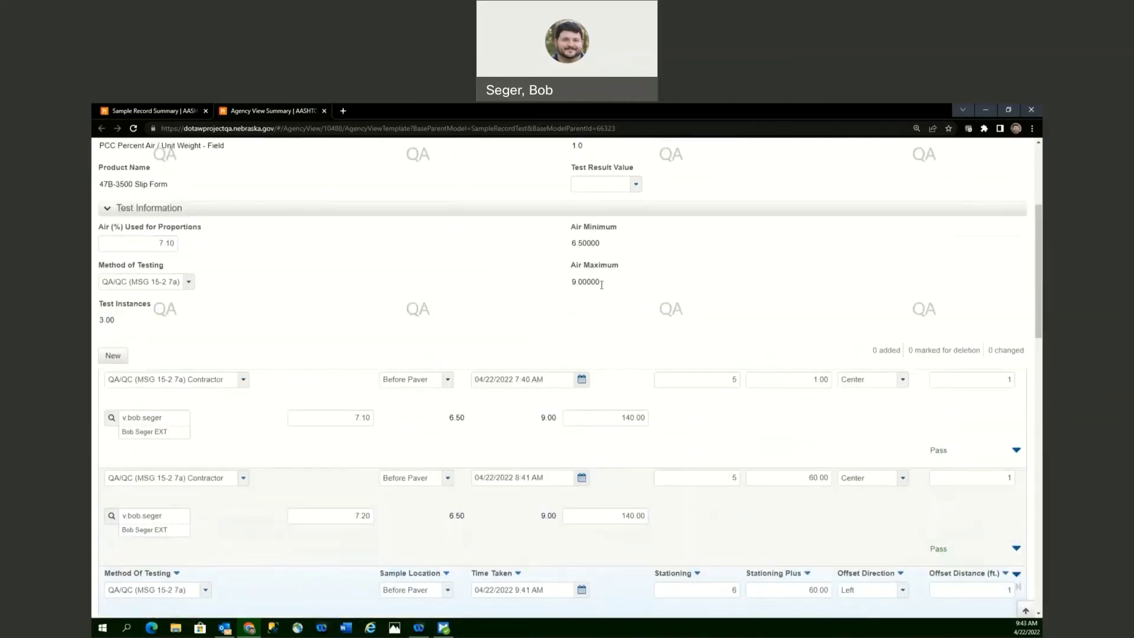
scroll(576, 306, "down", 2)
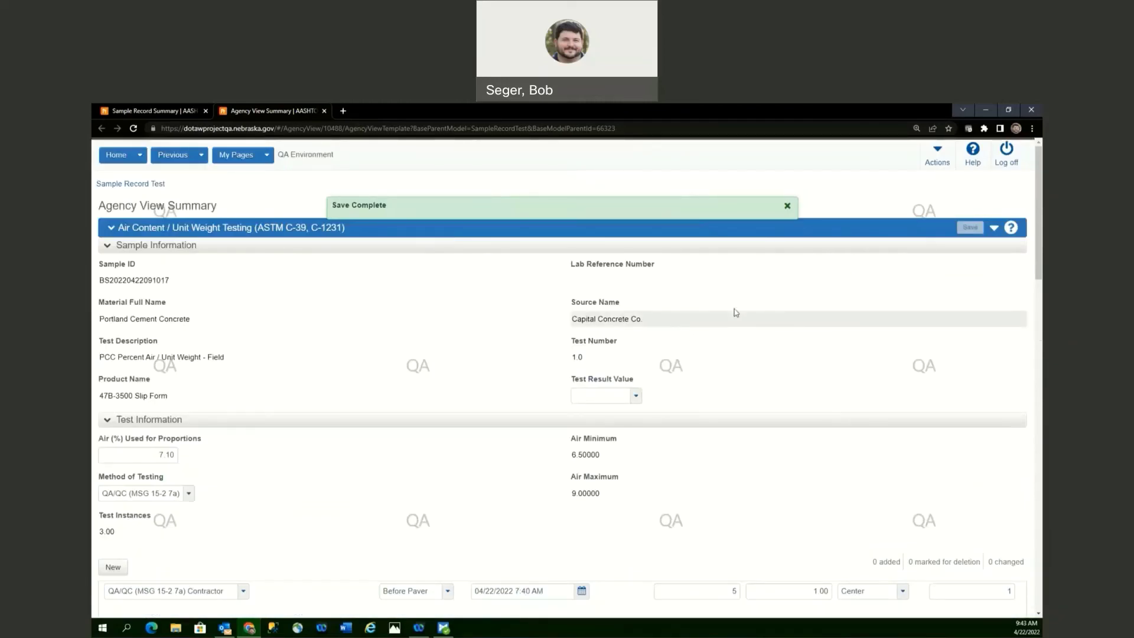
Step: Check the third instance's contractor and NDOT results, and dismiss the save notification
scroll(743, 319, "down", 10)
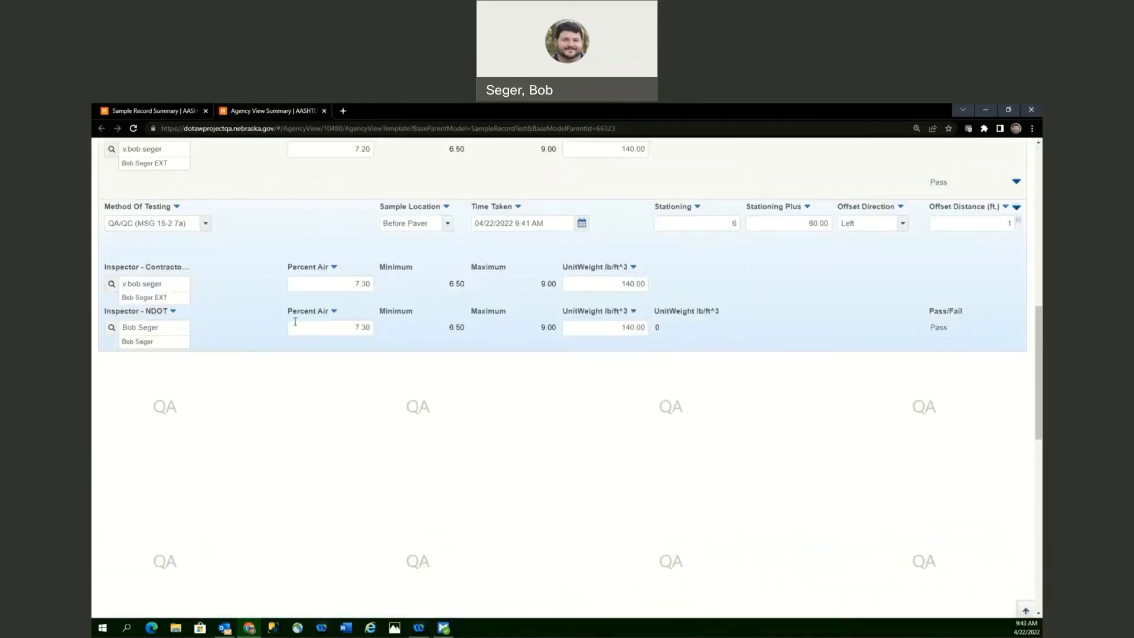
scroll(471, 327, "up", 10)
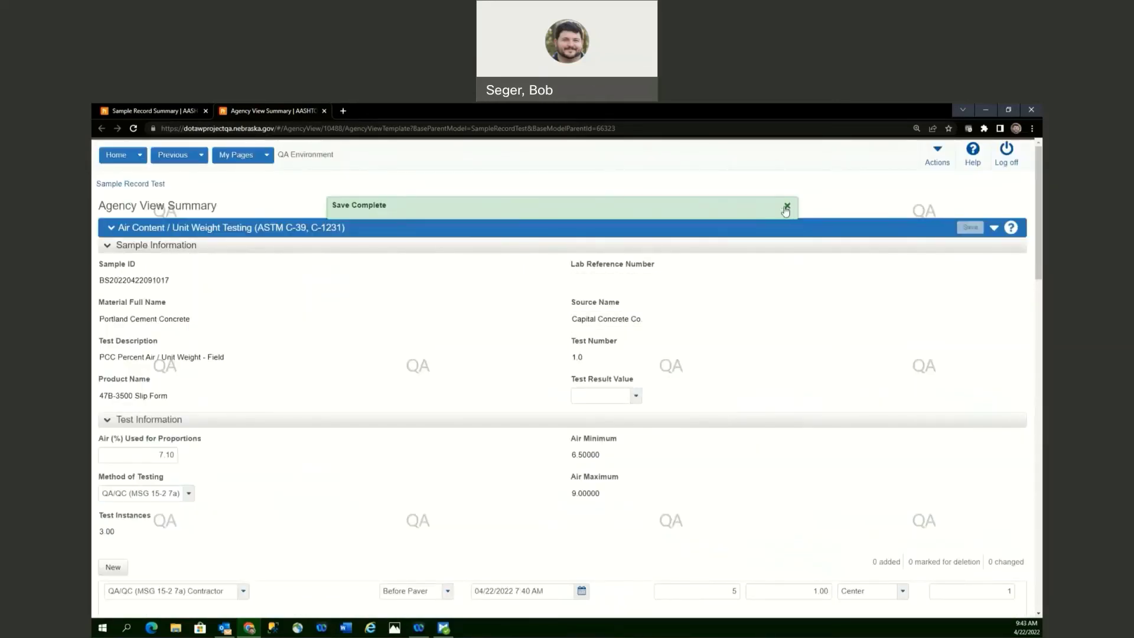
left_click_drag(335, 204, 430, 205)
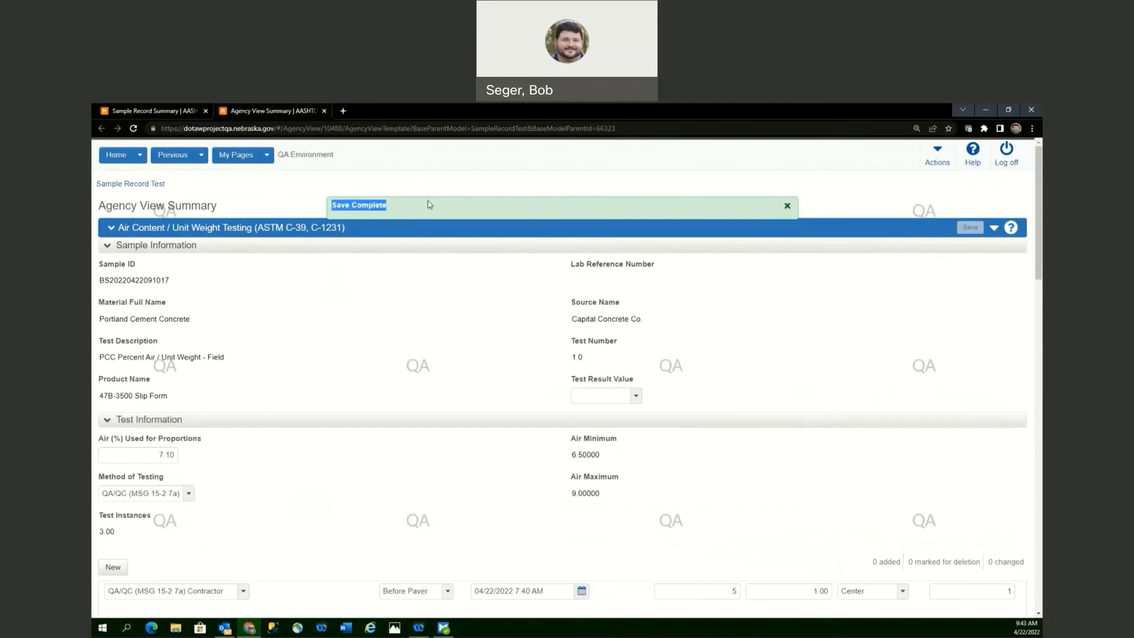
left_click(426, 188)
left_click(788, 206)
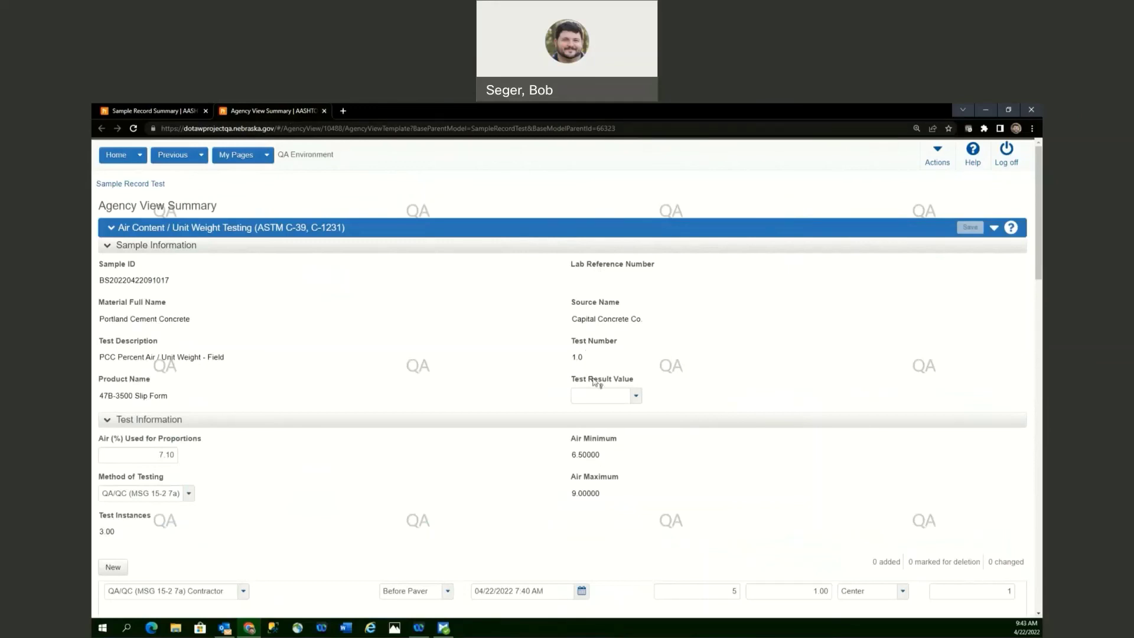
Step: Check each instance's Pass/Fail result, set the Test Result Value to Pass, save, and close the test's agency view
scroll(631, 390, "down", 10)
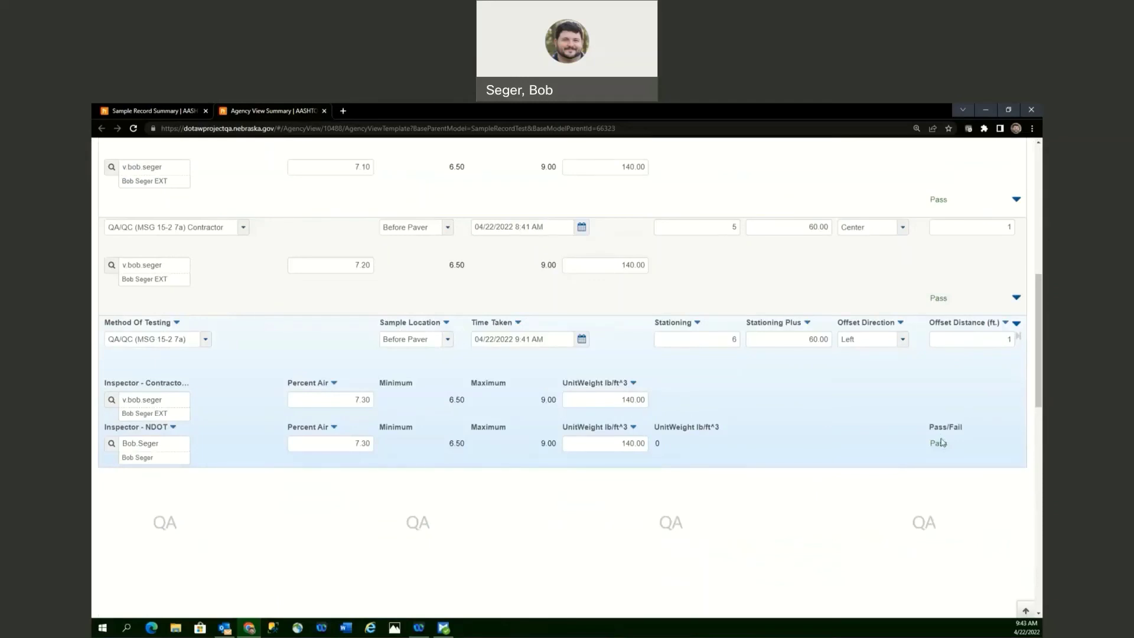
scroll(944, 428, "up", 2)
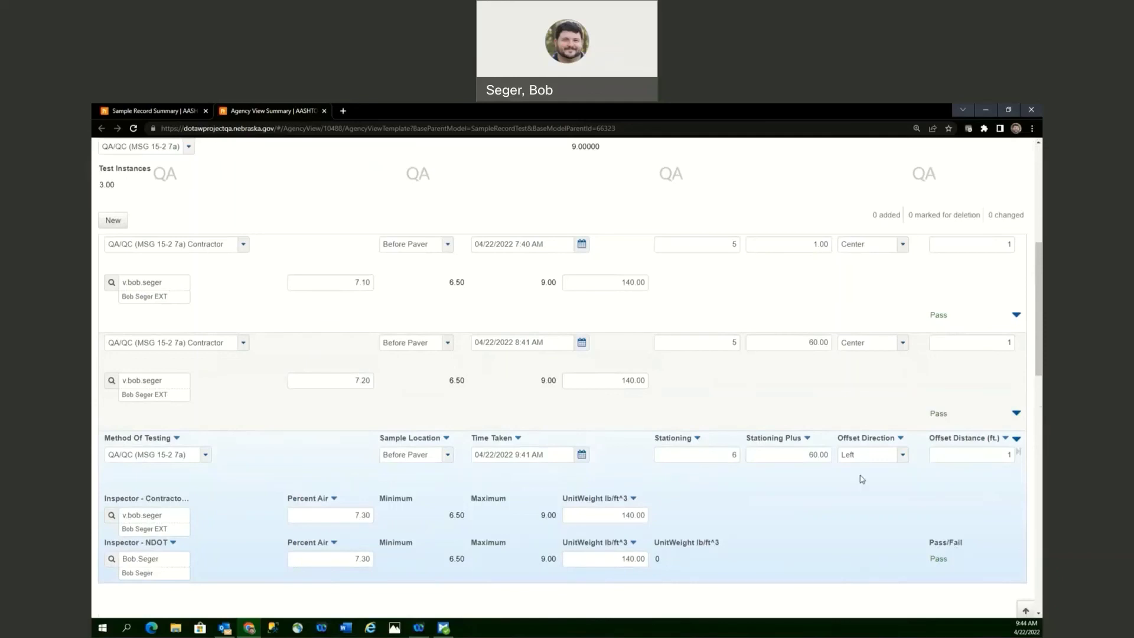
scroll(766, 338, "up", 5)
left_click(605, 396)
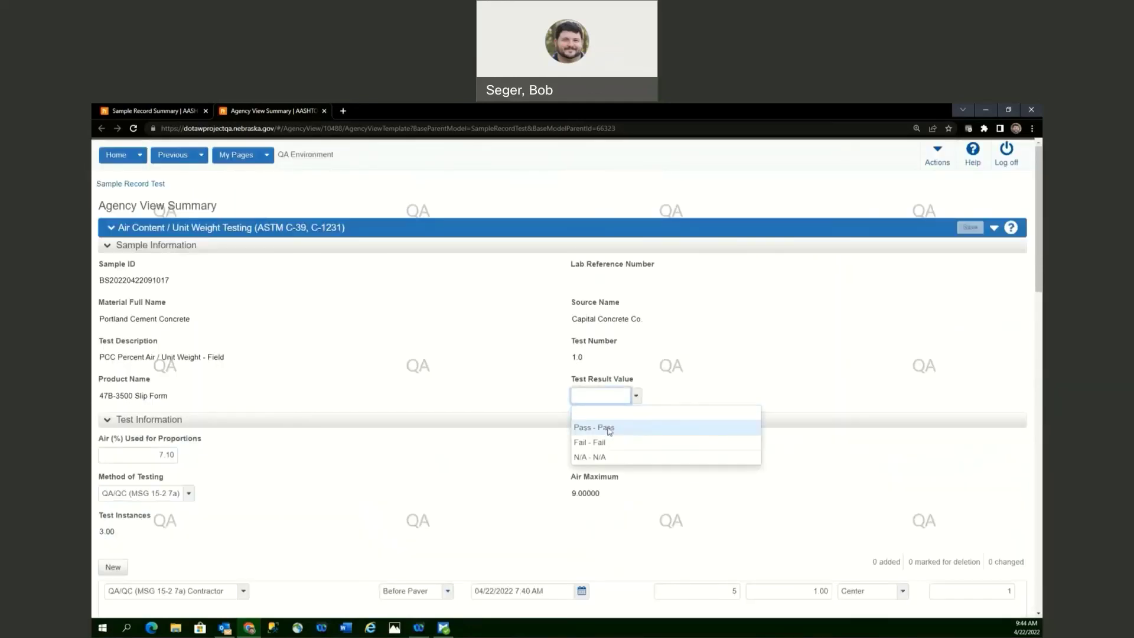
left_click(608, 425)
left_click(970, 227)
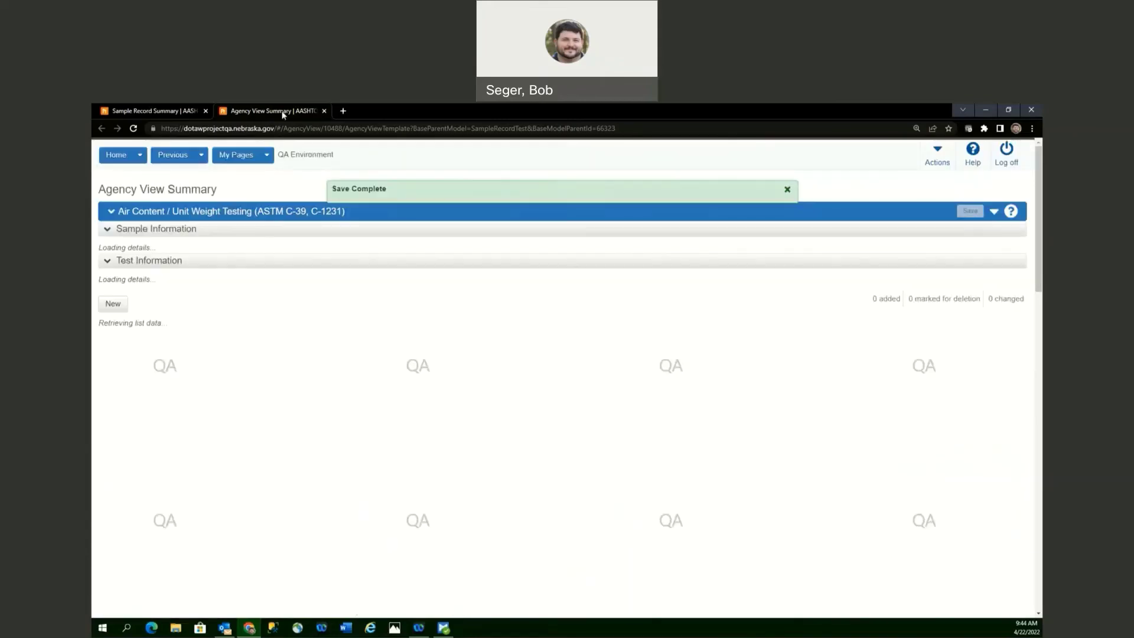
left_click(325, 111)
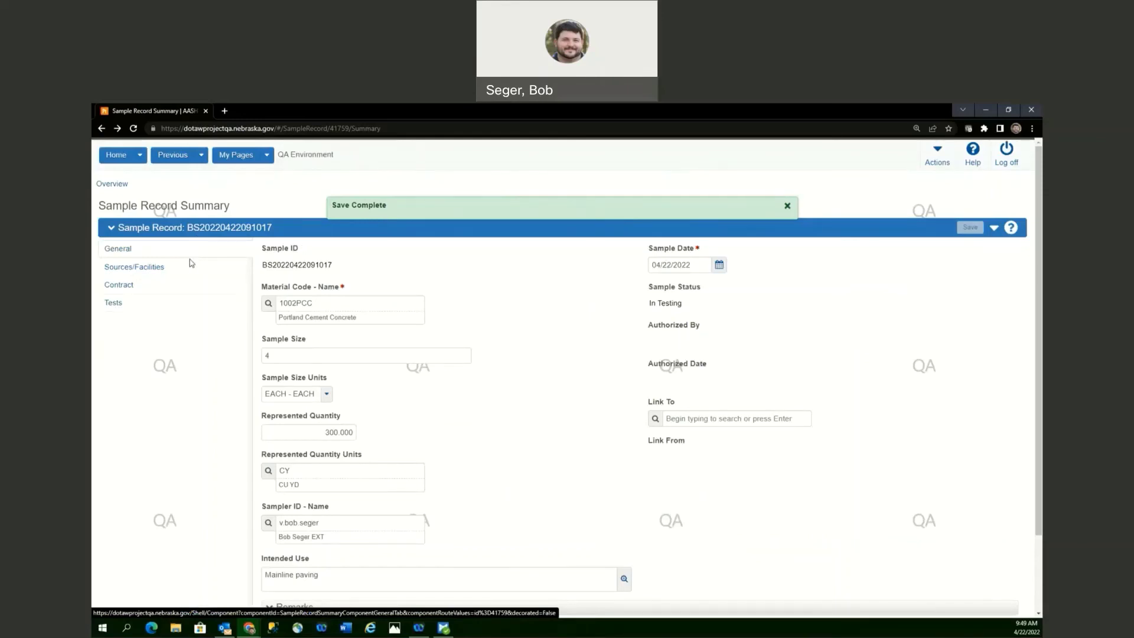
Step: Look over the sample record's assigned tests and general information, and return to the home dashboard
left_click(172, 302)
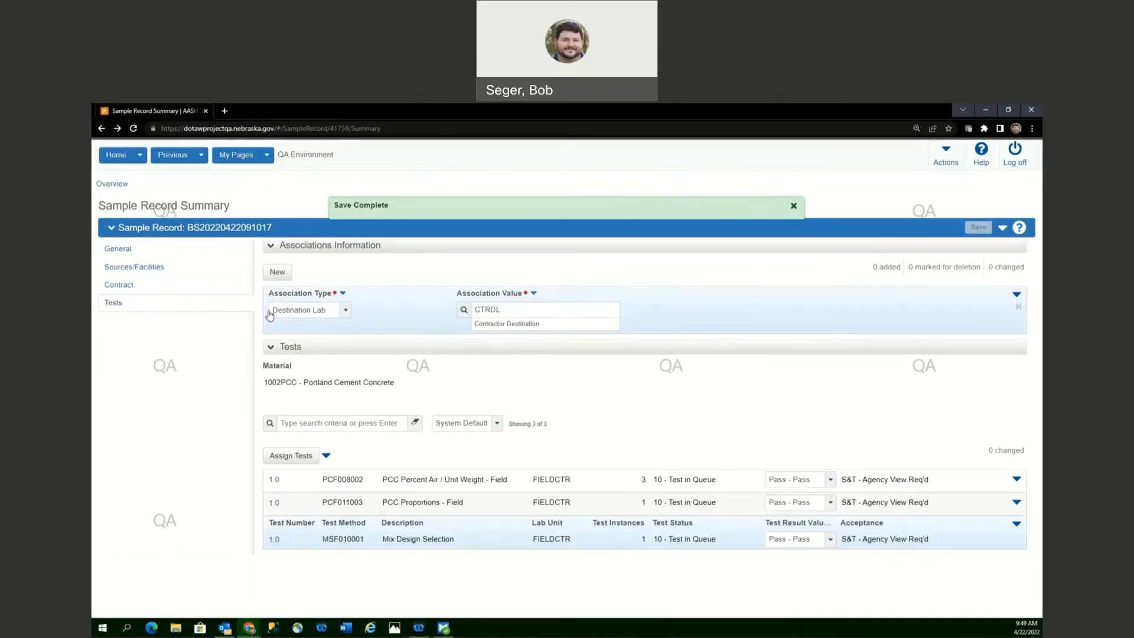
left_click(117, 249)
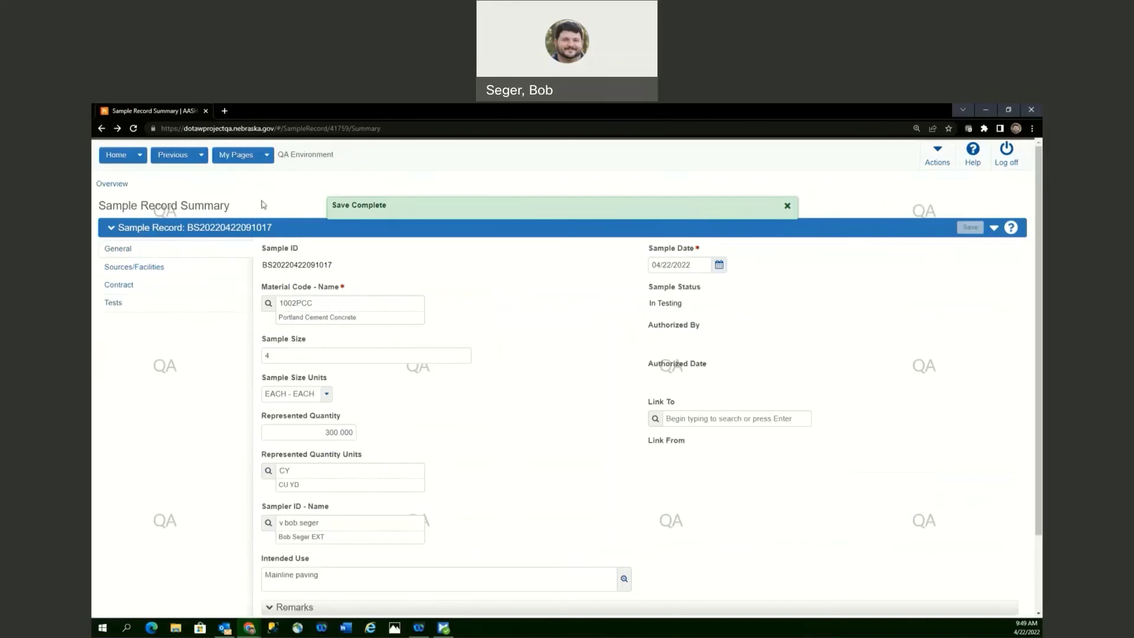
left_click(117, 155)
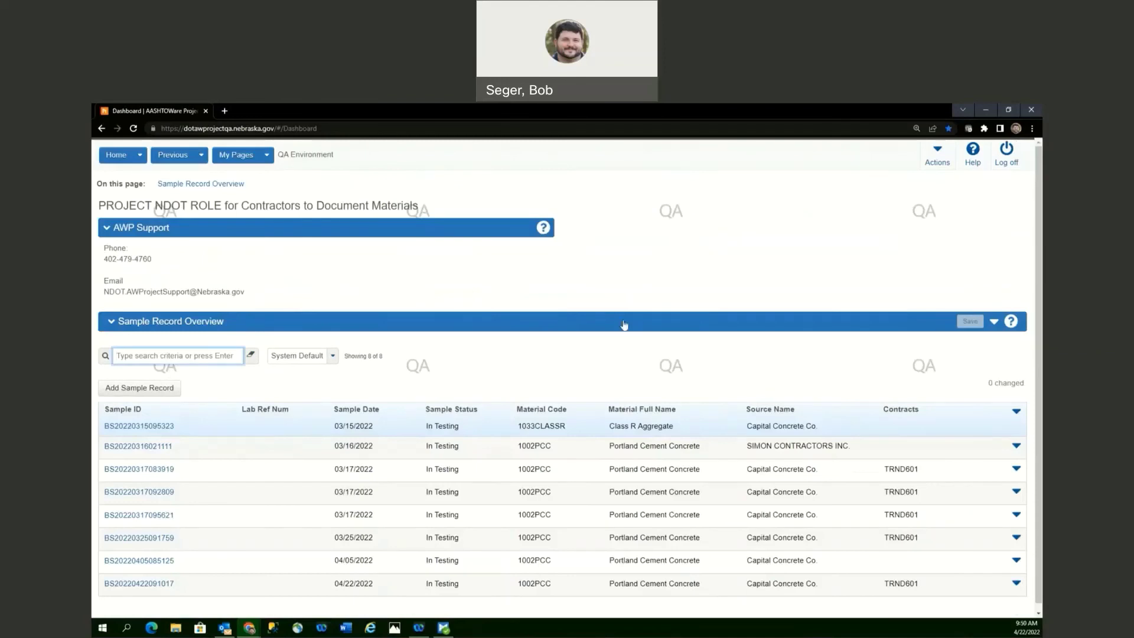